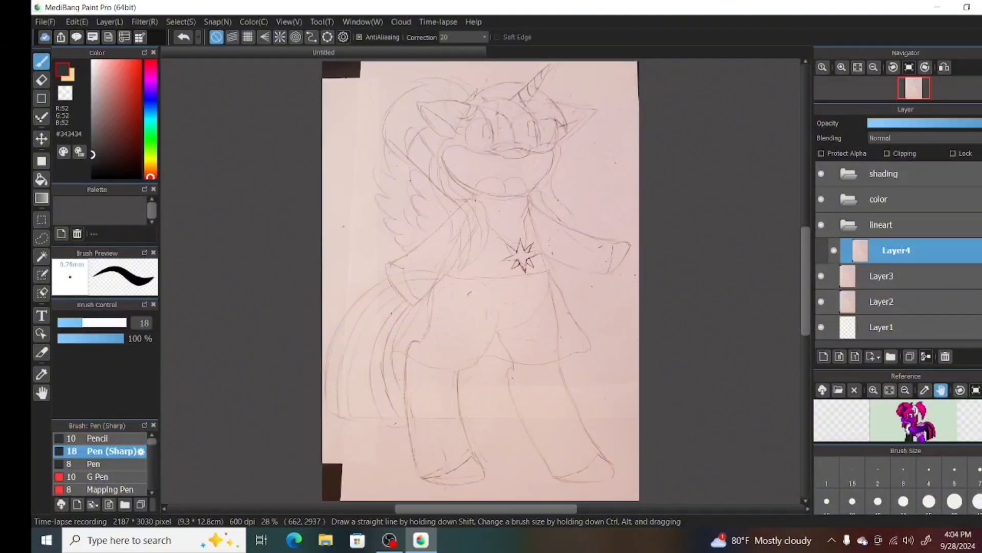
Close the four "OBS is already running" windows, bring up the main OBS window and minimize it again.
click(841, 67)
mouse_move(804, 280)
mouse_down()
mouse_move(805, 251)
mouse_move(805, 269)
mouse_up()
click(396, 534)
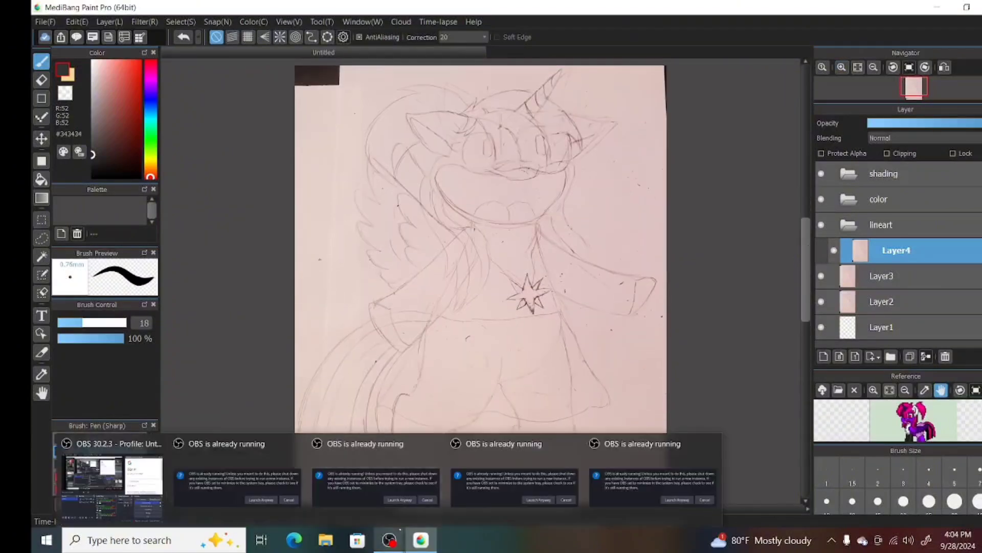
click(434, 443)
click(502, 443)
click(434, 444)
click(503, 443)
click(423, 476)
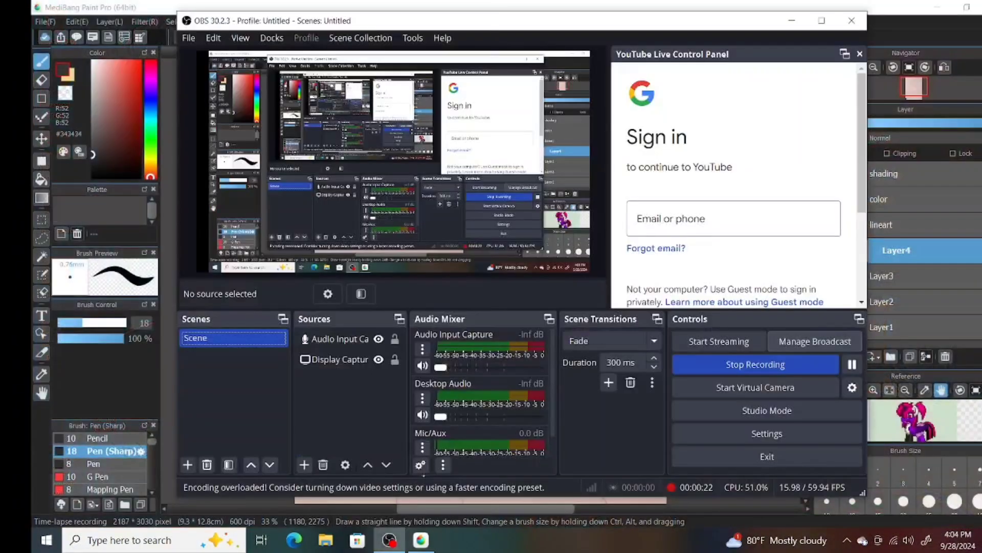
click(792, 21)
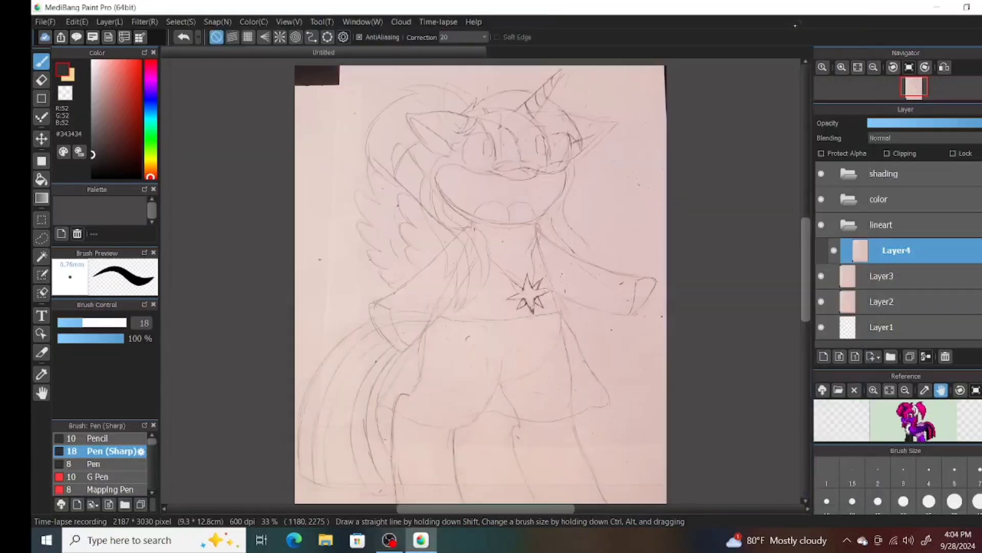
Set the pen size to 15 and ink the outline and inner fold of the pony's left-hand ear.
click(878, 500)
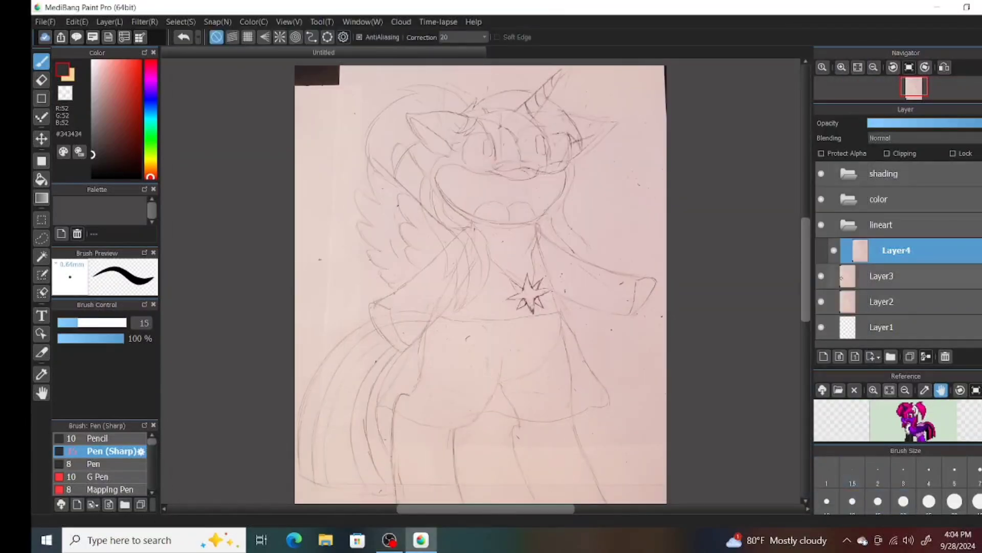
mouse_move(420, 540)
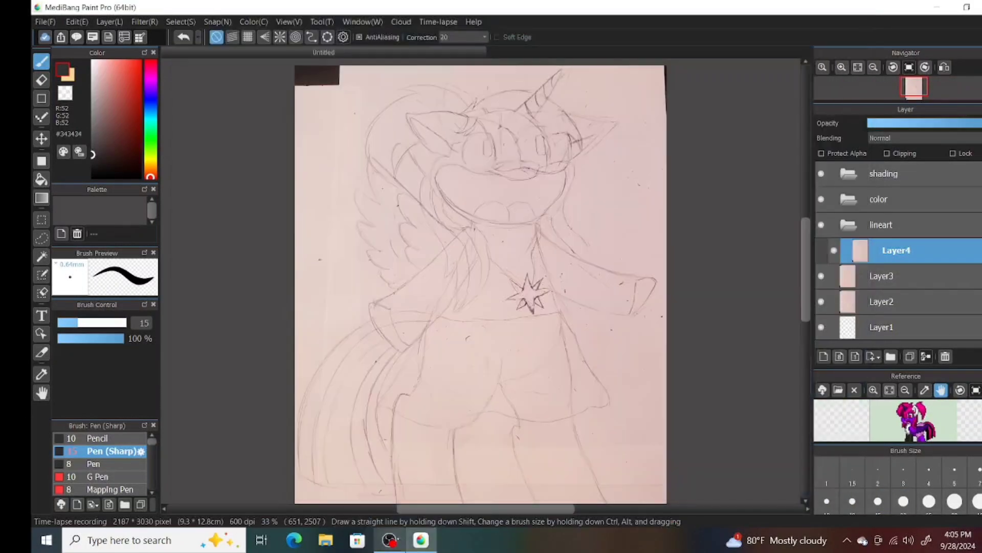
drag(405, 112, 440, 157)
drag(405, 114, 443, 112)
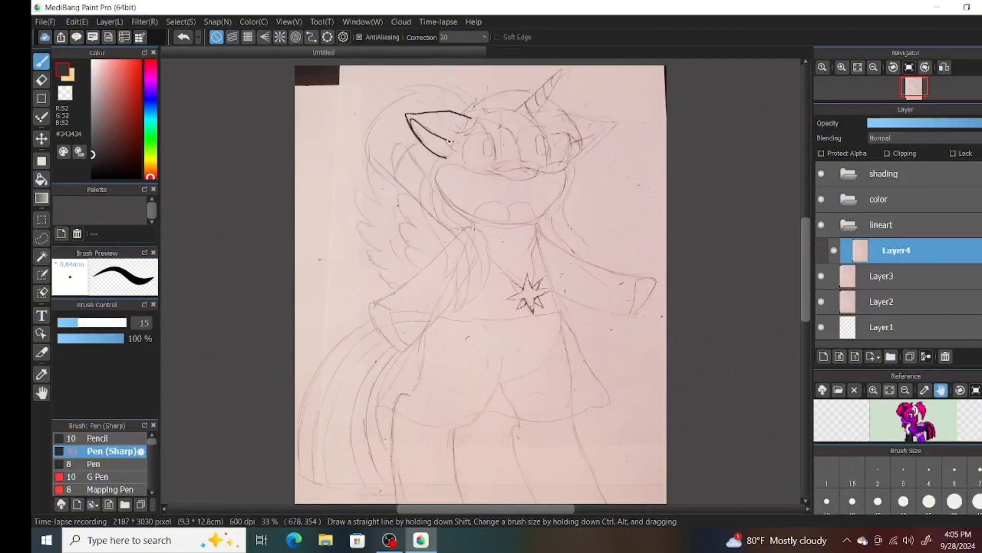
drag(413, 123, 450, 155)
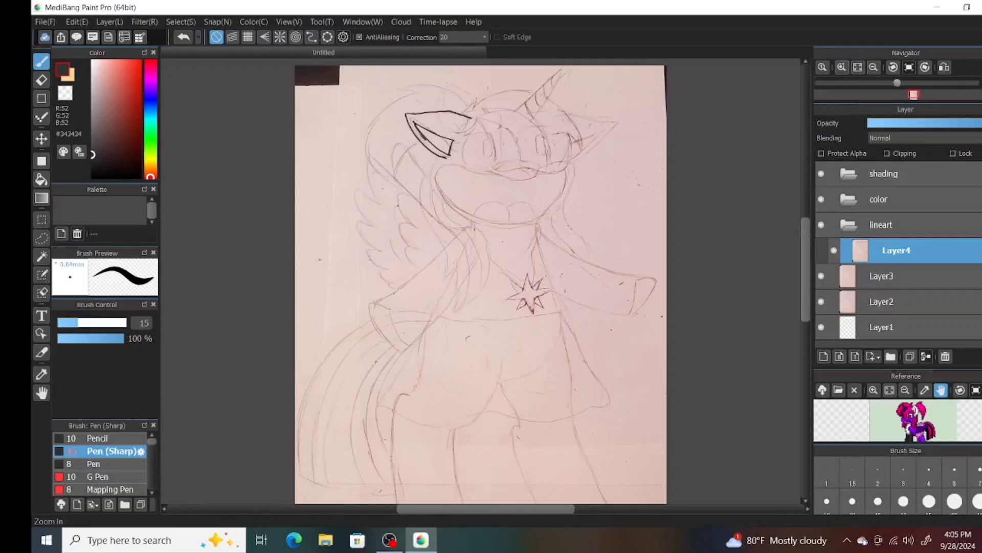
Ink the hair tufts at the base of the left-hand ear and the curve around the outer side of the left-hand eye.
key(ctrl+plus)
scroll(515, 358, up, 6)
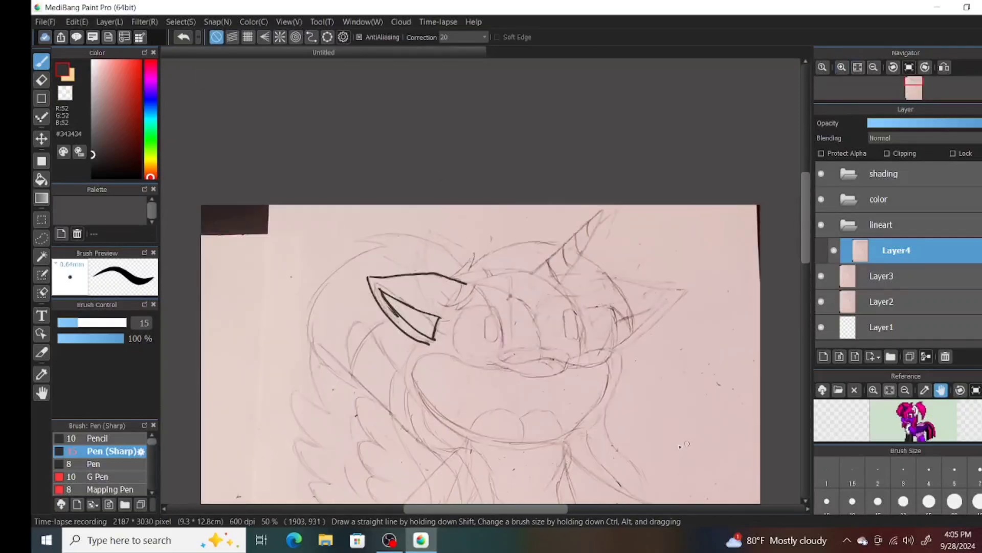
drag(464, 283, 439, 306)
mouse_move(441, 306)
mouse_down()
mouse_move(477, 287)
mouse_move(448, 310)
mouse_move(461, 311)
mouse_move(432, 299)
mouse_move(449, 320)
mouse_move(433, 310)
mouse_move(446, 320)
mouse_move(431, 323)
mouse_move(452, 342)
mouse_up()
key(ctrl+z)
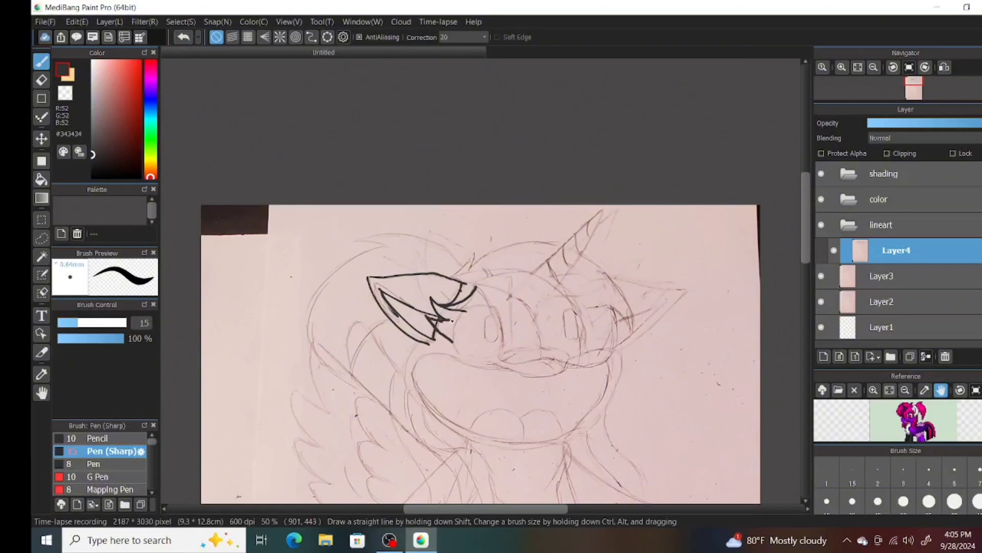
mouse_move(469, 305)
mouse_down()
mouse_move(453, 335)
mouse_move(471, 361)
mouse_move(497, 350)
mouse_up()
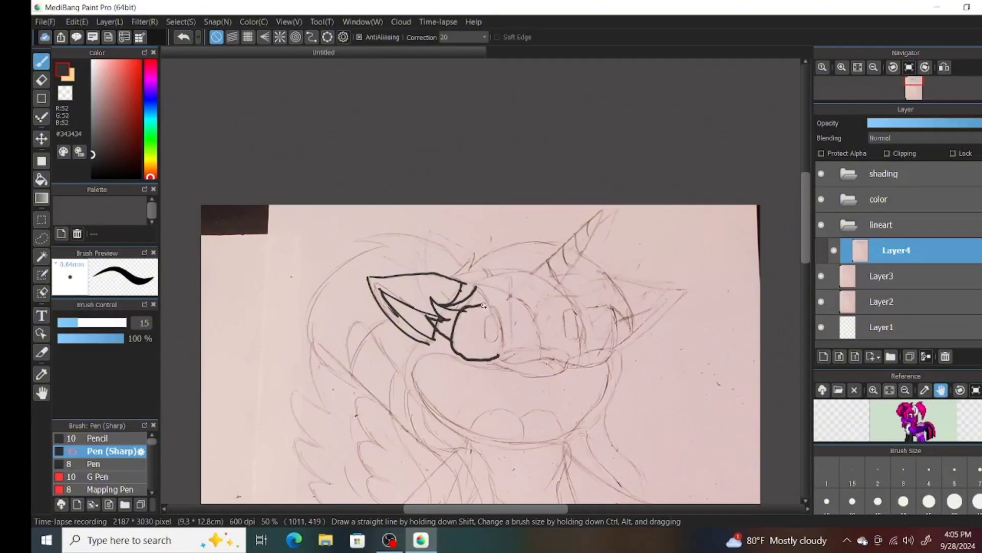
Ink the inner edge of the left-hand eye, the snout line beneath the eyes, and the pointed hair edge on the right side of the head.
mouse_move(477, 290)
mouse_down()
mouse_move(510, 366)
mouse_move(609, 352)
mouse_up()
mouse_move(611, 304)
mouse_down()
mouse_move(616, 358)
mouse_move(606, 361)
mouse_move(632, 335)
mouse_up()
mouse_move(581, 254)
mouse_down()
mouse_move(600, 269)
mouse_move(632, 333)
mouse_up()
key(ctrl+z)
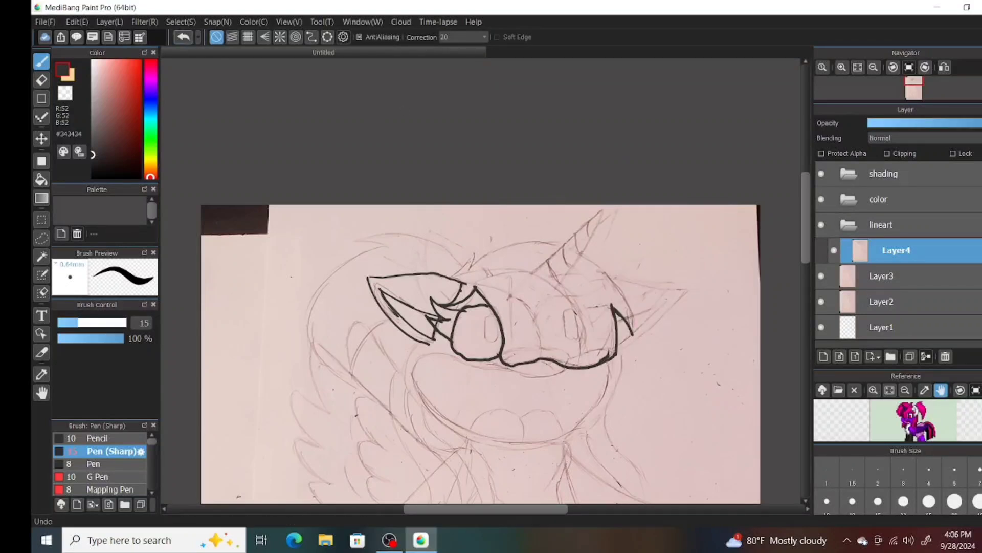
mouse_move(581, 253)
mouse_down()
mouse_move(614, 278)
mouse_move(633, 333)
mouse_up()
Ink the pointed tuft and curved crown of the hair, plus the horn with its spiral bands.
mouse_move(474, 247)
mouse_down()
mouse_move(449, 277)
mouse_move(471, 269)
mouse_up()
mouse_move(471, 270)
mouse_down()
mouse_move(566, 243)
mouse_move(531, 276)
mouse_up()
mouse_move(562, 247)
mouse_down()
mouse_move(607, 206)
mouse_move(563, 285)
mouse_move(554, 280)
mouse_move(559, 288)
mouse_up()
mouse_move(563, 248)
mouse_down()
mouse_move(570, 270)
mouse_move(583, 234)
mouse_up()
drag(582, 238, 605, 216)
Ink the curved fringe strands falling from the crown and horn base down to the snout line.
mouse_move(464, 282)
mouse_down()
mouse_move(504, 295)
mouse_move(542, 344)
mouse_up()
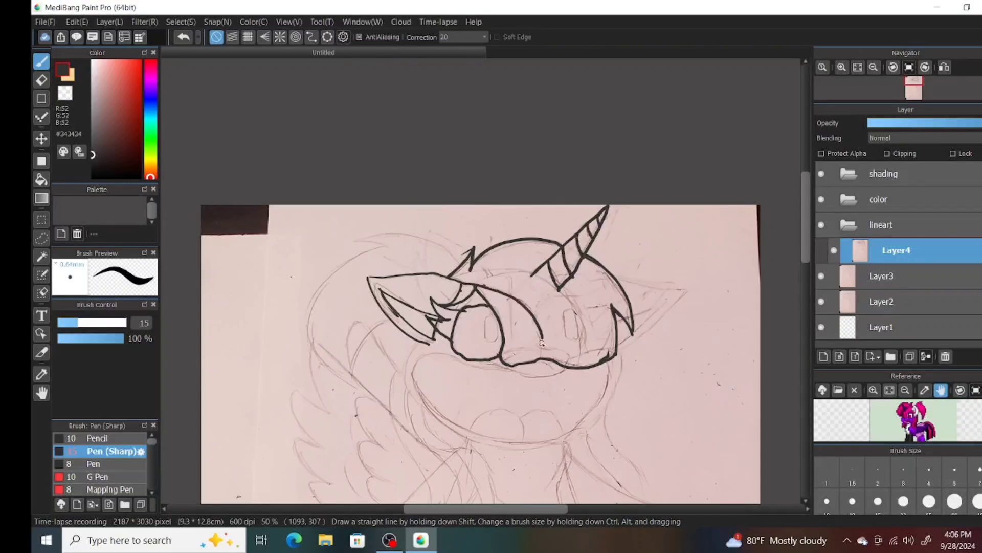
drag(561, 282, 587, 364)
drag(470, 269, 542, 275)
drag(586, 344, 587, 365)
Ink the oval pupil inside the left-hand eye.
mouse_move(486, 325)
mouse_down()
mouse_move(498, 343)
mouse_move(481, 333)
mouse_move(489, 314)
mouse_up()
key(ctrl+z)
click(327, 37)
click(520, 299)
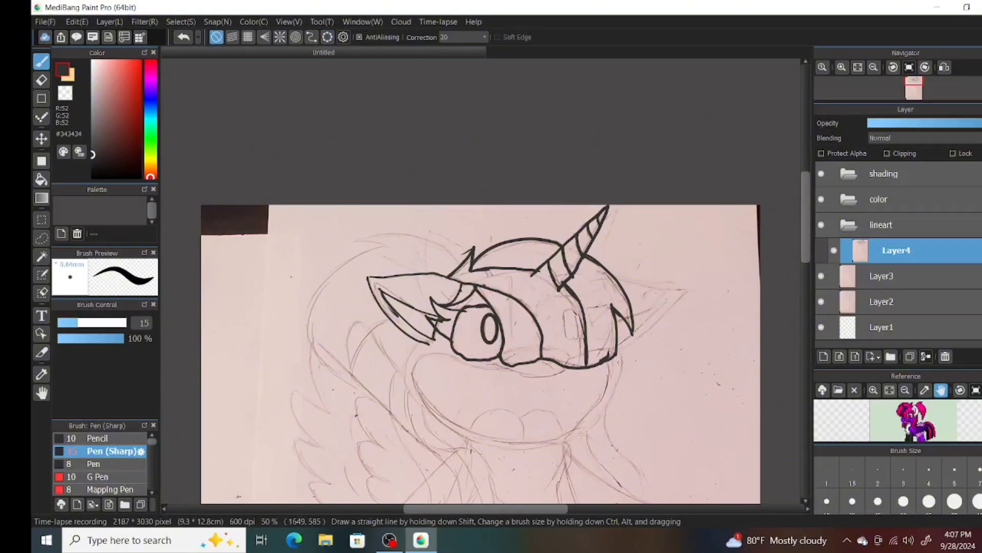
Ink the outer jaw line from the left-hand ear around the chin to the right side of the face.
mouse_move(424, 342)
mouse_down()
mouse_move(409, 366)
mouse_move(412, 394)
mouse_move(506, 447)
mouse_up()
key(ctrl+z)
mouse_move(617, 346)
mouse_down()
mouse_move(604, 414)
mouse_move(556, 443)
mouse_up()
mouse_move(407, 380)
mouse_down()
mouse_move(415, 401)
mouse_move(494, 449)
mouse_move(565, 441)
mouse_up()
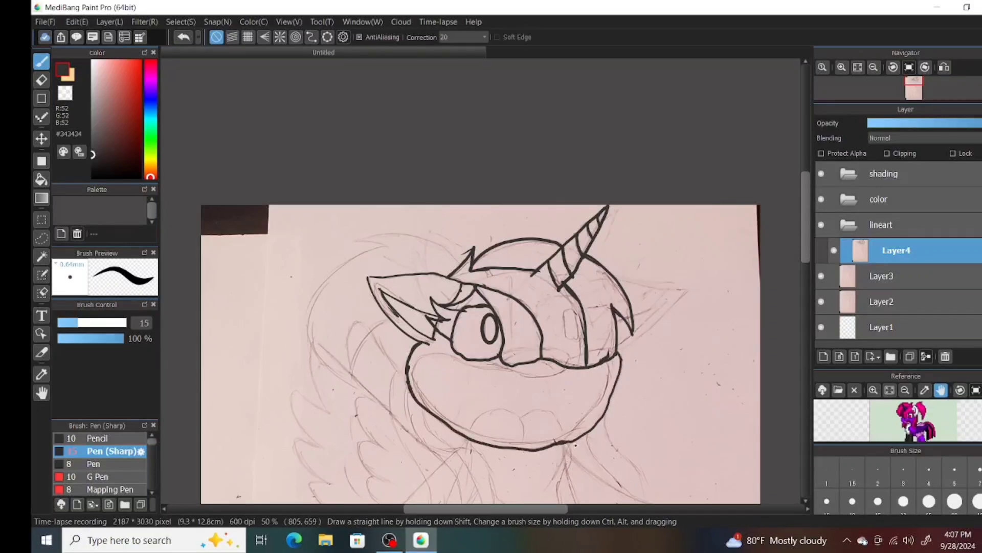
Ink the inner outline of the wide open mouth and the lower edge of the snout.
mouse_move(418, 388)
mouse_down()
mouse_move(462, 362)
mouse_move(501, 371)
mouse_move(421, 393)
mouse_move(467, 436)
mouse_move(509, 447)
mouse_move(446, 419)
mouse_move(522, 446)
mouse_move(568, 435)
mouse_move(410, 385)
mouse_move(449, 418)
mouse_move(527, 444)
mouse_up()
key(ctrl+z)
mouse_move(612, 360)
mouse_down()
mouse_move(594, 411)
mouse_move(565, 438)
mouse_move(531, 443)
mouse_up()
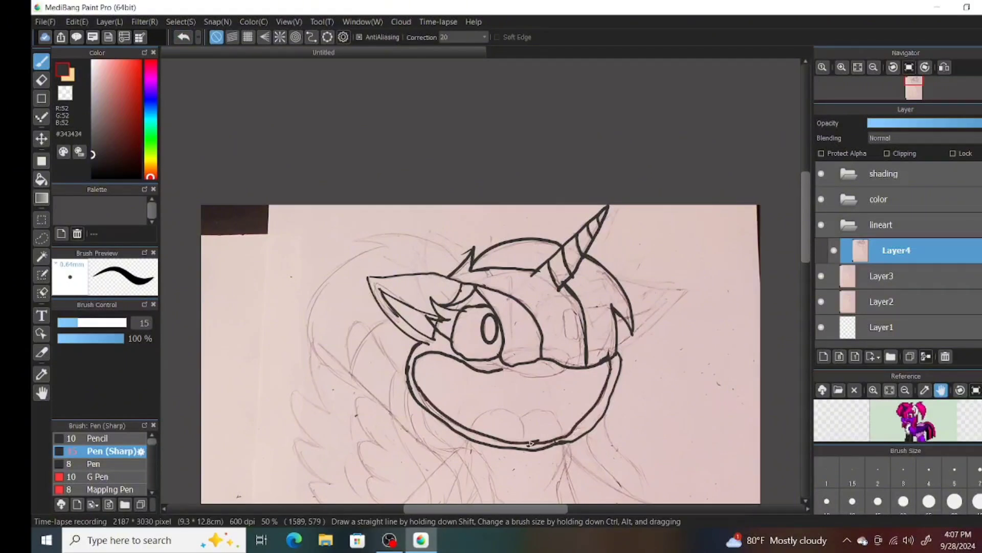
mouse_move(496, 366)
mouse_down()
mouse_move(538, 377)
mouse_move(566, 365)
mouse_move(500, 370)
mouse_move(540, 357)
mouse_move(552, 374)
mouse_up()
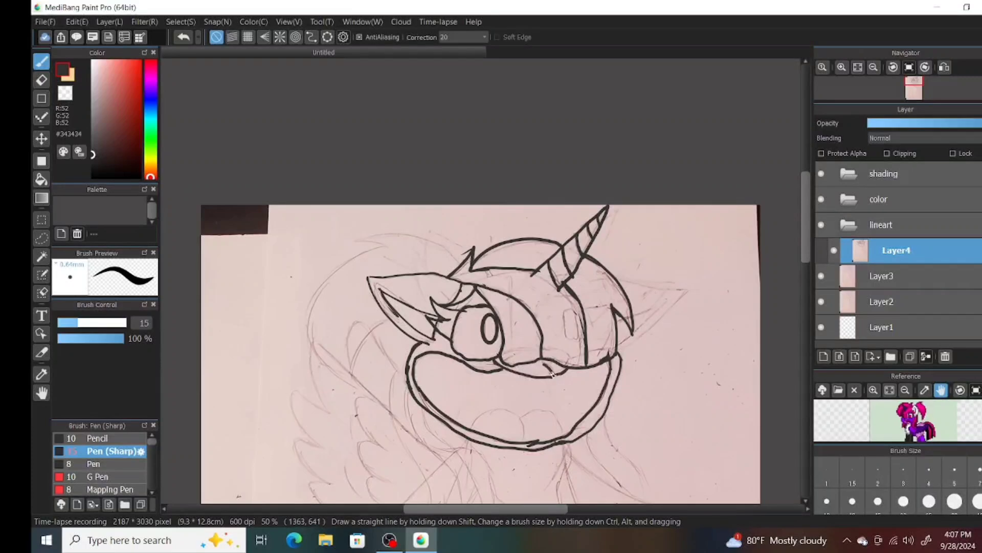
Ink the right-hand ear's outline and its inner fold.
drag(690, 288, 622, 350)
key(ctrl+z)
drag(691, 289, 616, 356)
mouse_move(627, 281)
mouse_down()
mouse_move(690, 290)
mouse_move(617, 354)
mouse_up()
drag(616, 321, 666, 302)
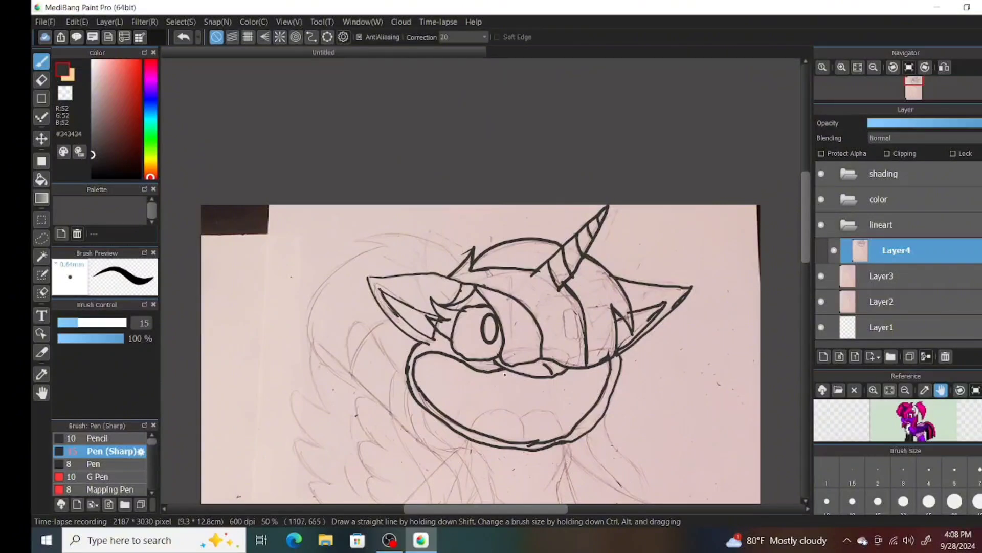
Ink the two rounded halves of the tongue inside the open mouth.
drag(805, 240, 805, 276)
mouse_move(473, 245)
mouse_down()
mouse_move(480, 233)
mouse_move(523, 259)
mouse_up()
mouse_move(522, 239)
mouse_down()
mouse_move(549, 232)
mouse_move(561, 251)
mouse_up()
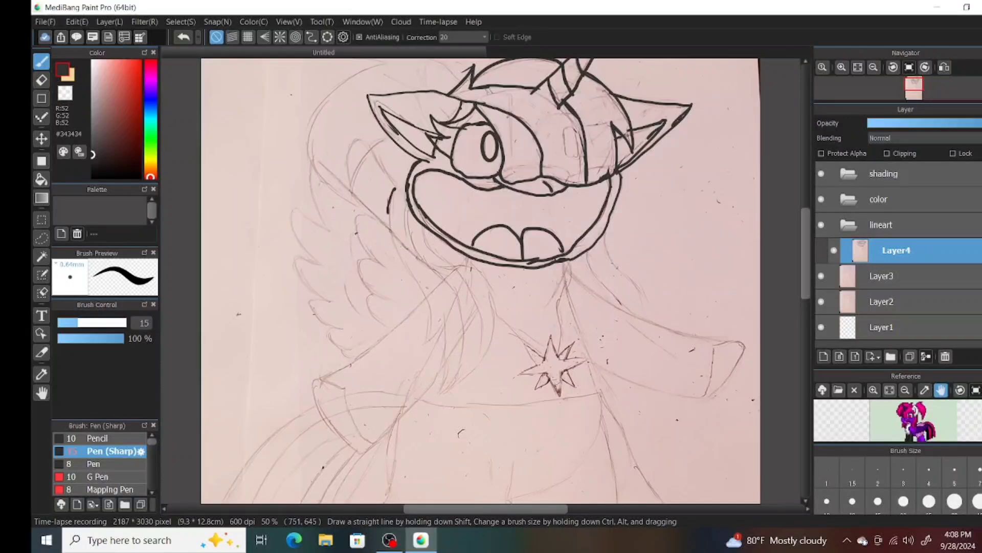
Ink the back of the mane behind the left-hand ear, with its inner curve and large outer sweep up to the crown.
scroll(402, 338, down, 6)
scroll(402, 338, up, 9)
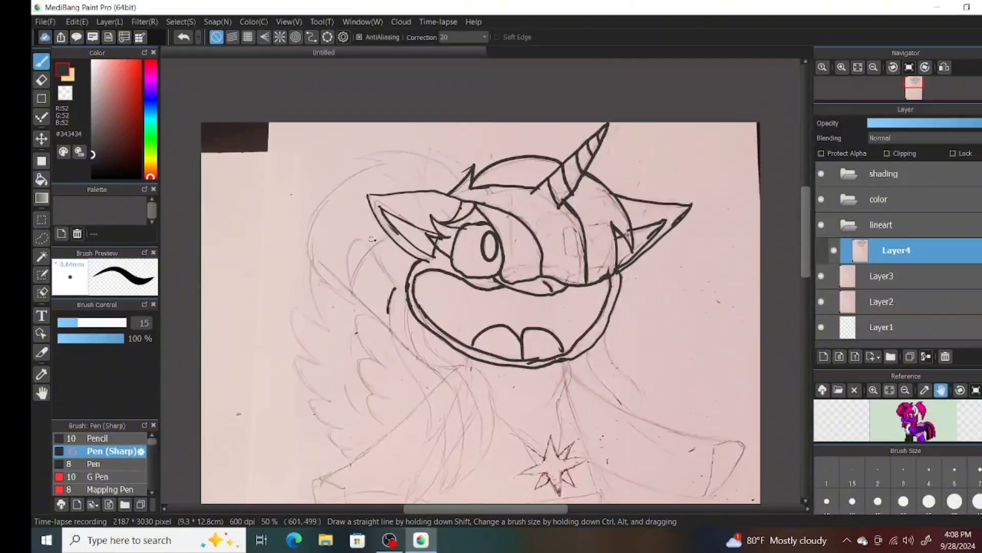
mouse_move(387, 239)
mouse_down()
mouse_move(365, 260)
mouse_move(352, 308)
mouse_up()
mouse_move(309, 230)
mouse_down()
mouse_move(309, 264)
mouse_move(357, 310)
mouse_move(392, 238)
mouse_up()
key(ctrl+z)
key(ctrl+z)
mouse_move(311, 257)
mouse_down()
mouse_move(372, 167)
mouse_move(360, 160)
mouse_move(433, 157)
mouse_move(463, 172)
mouse_up()
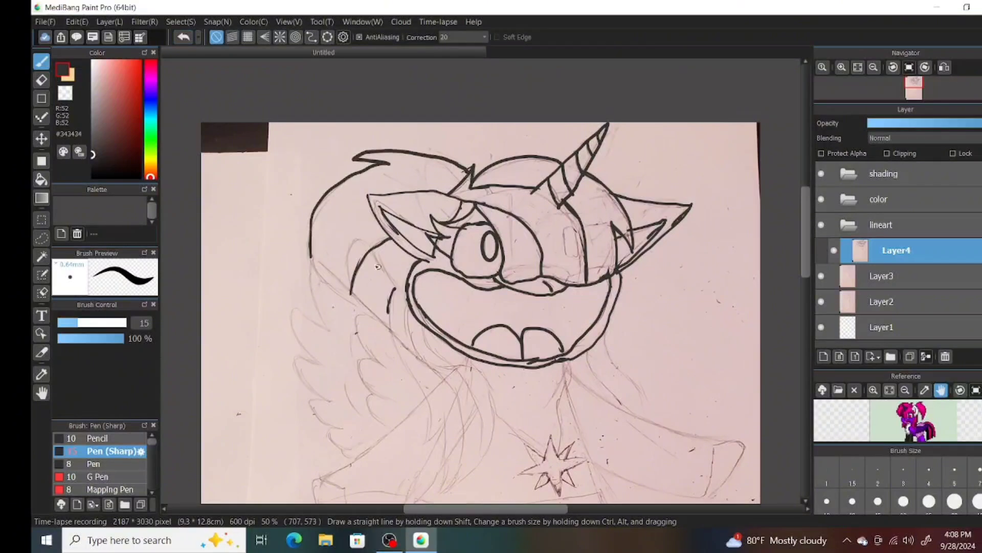
Ink the long mane strands hanging beside the neck and the two strands below the right side of the jaw.
mouse_move(425, 258)
mouse_down()
mouse_move(391, 296)
mouse_move(391, 322)
mouse_up()
mouse_move(374, 250)
mouse_down()
mouse_move(397, 284)
mouse_move(436, 424)
mouse_move(428, 453)
mouse_move(445, 422)
mouse_move(492, 441)
mouse_up()
mouse_move(460, 346)
mouse_down()
mouse_move(500, 391)
mouse_move(507, 432)
mouse_move(492, 401)
mouse_move(490, 455)
mouse_up()
mouse_move(406, 301)
mouse_down()
mouse_move(463, 440)
mouse_move(458, 482)
mouse_up()
drag(428, 331, 492, 450)
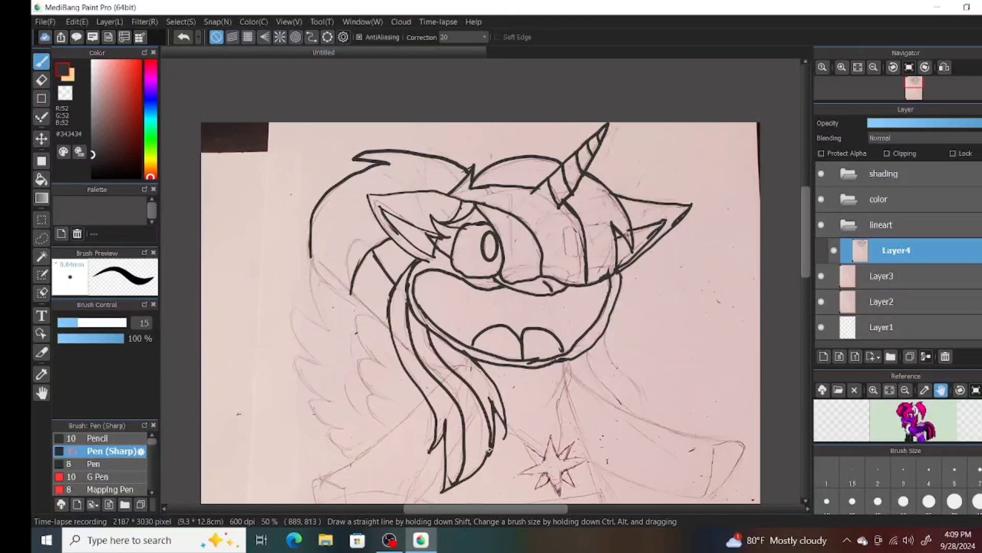
mouse_move(614, 310)
mouse_down()
mouse_move(606, 343)
mouse_move(650, 418)
mouse_up()
drag(586, 348, 622, 409)
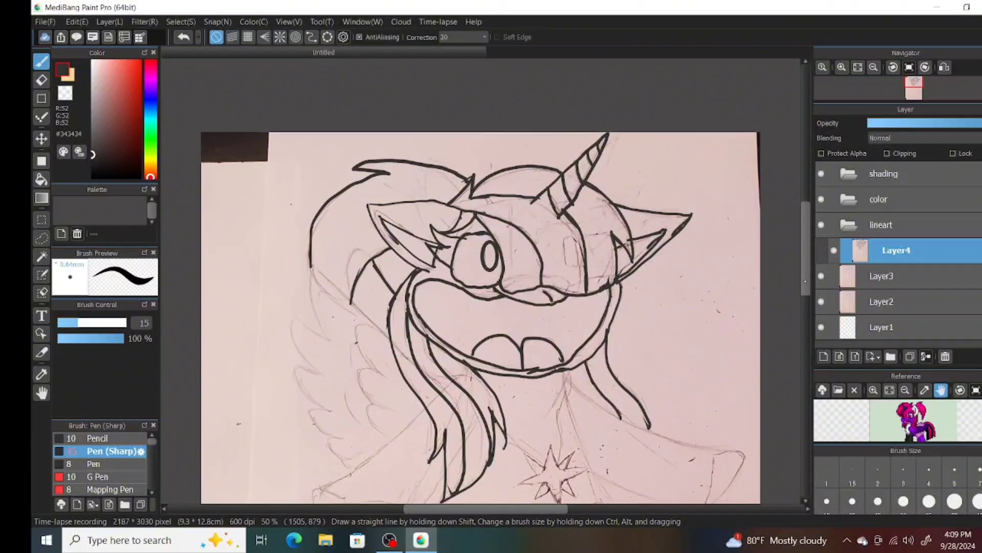
Ink the wing behind the mane, including its upper edge and both rows of feathers.
scroll(788, 372, down, 3)
mouse_move(310, 143)
mouse_down()
mouse_move(330, 157)
mouse_move(330, 217)
mouse_up()
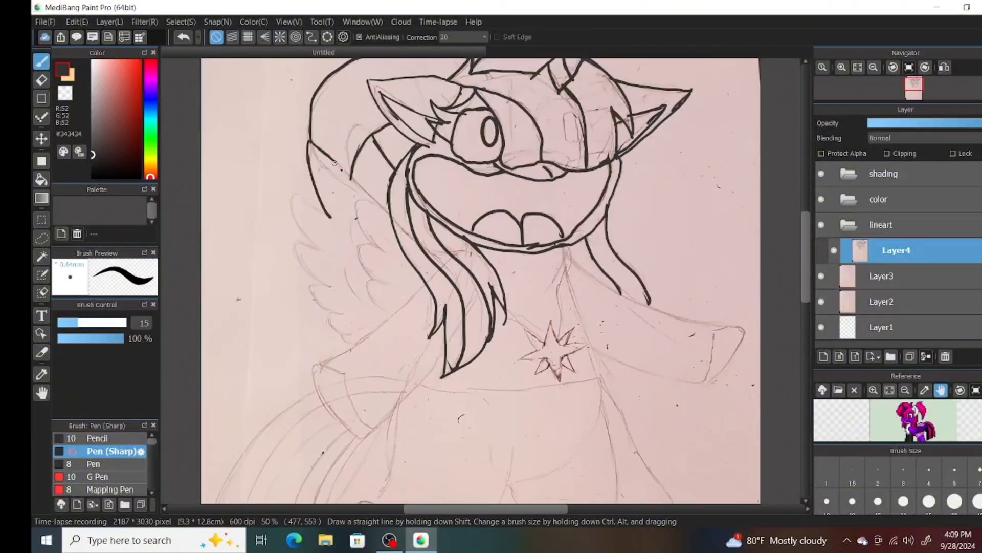
drag(331, 161, 388, 213)
mouse_move(325, 211)
mouse_down()
mouse_move(290, 203)
mouse_move(320, 249)
mouse_move(312, 268)
mouse_move(358, 342)
mouse_up()
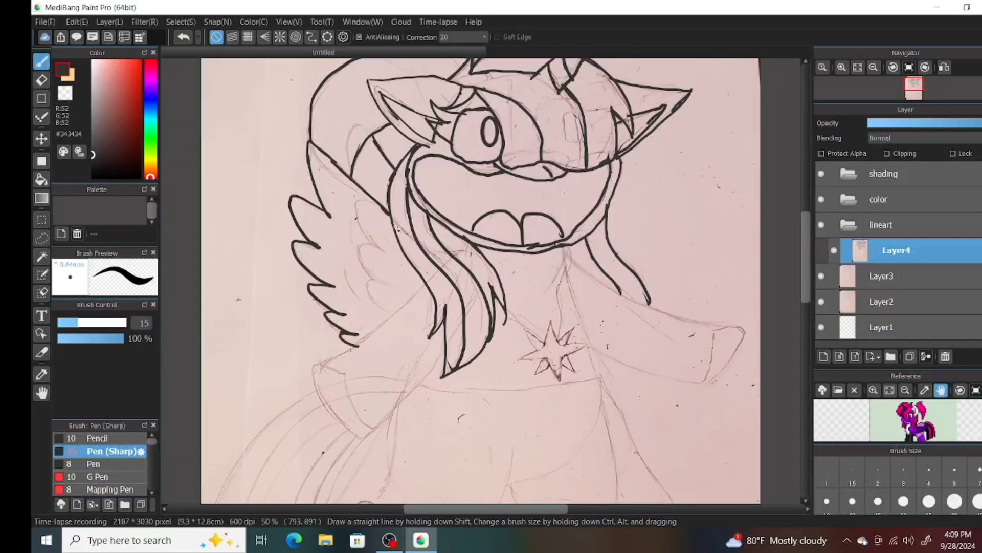
mouse_move(382, 207)
mouse_down()
mouse_move(359, 228)
mouse_move(382, 322)
mouse_up()
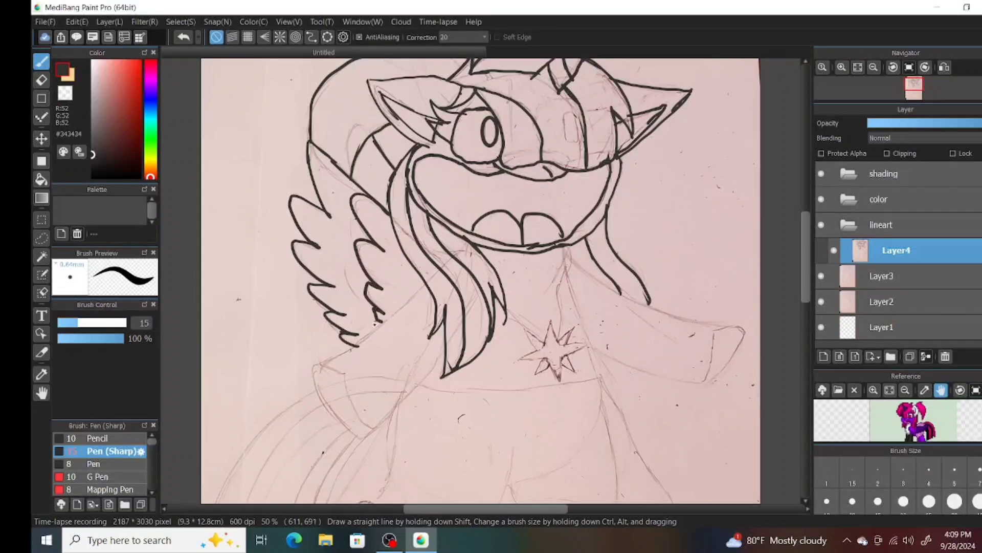
Ink the neck and collar lines and the chest contour curving down around the belly.
drag(568, 243, 559, 330)
drag(530, 332, 507, 306)
drag(563, 241, 600, 381)
scroll(563, 359, down, 3)
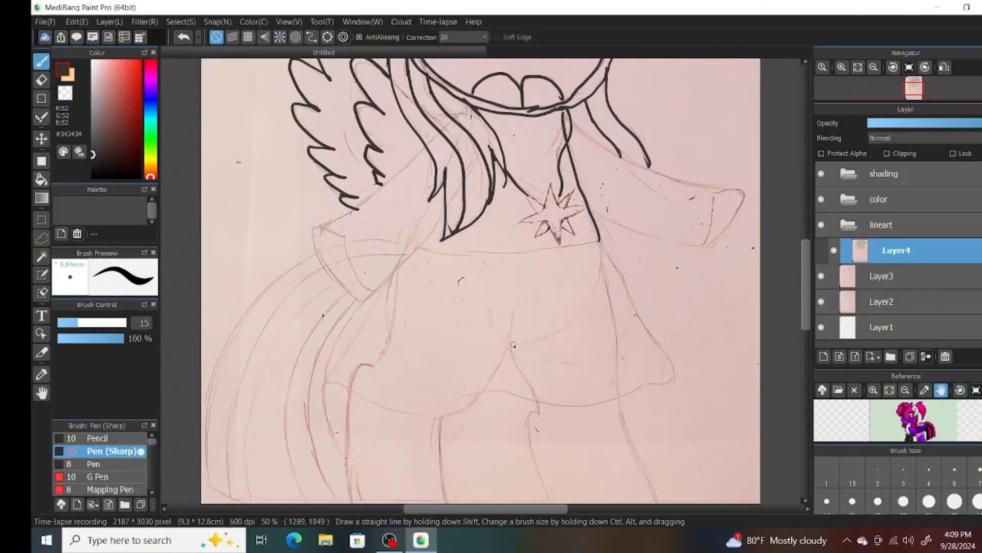
drag(507, 346, 562, 325)
mouse_move(597, 227)
mouse_down()
mouse_move(572, 318)
mouse_move(558, 327)
mouse_up()
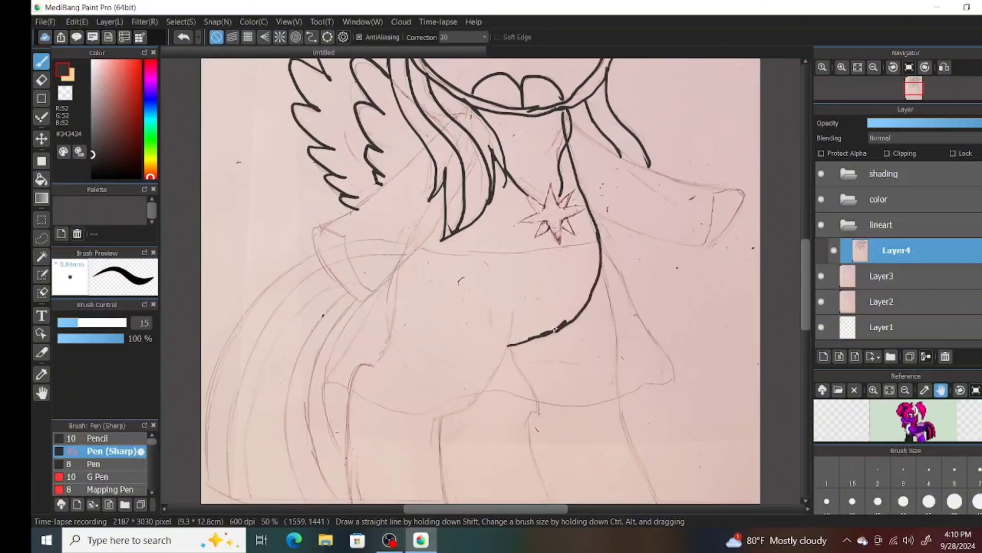
Ink the star emblem on the chest and the outstretched right-hand foreleg with its hoof.
mouse_move(547, 201)
mouse_down()
mouse_move(566, 208)
mouse_move(568, 225)
mouse_move(518, 223)
mouse_move(551, 220)
mouse_move(572, 185)
mouse_move(568, 207)
mouse_up()
mouse_move(524, 192)
mouse_down()
mouse_move(544, 206)
mouse_move(536, 211)
mouse_move(549, 228)
mouse_move(566, 217)
mouse_up()
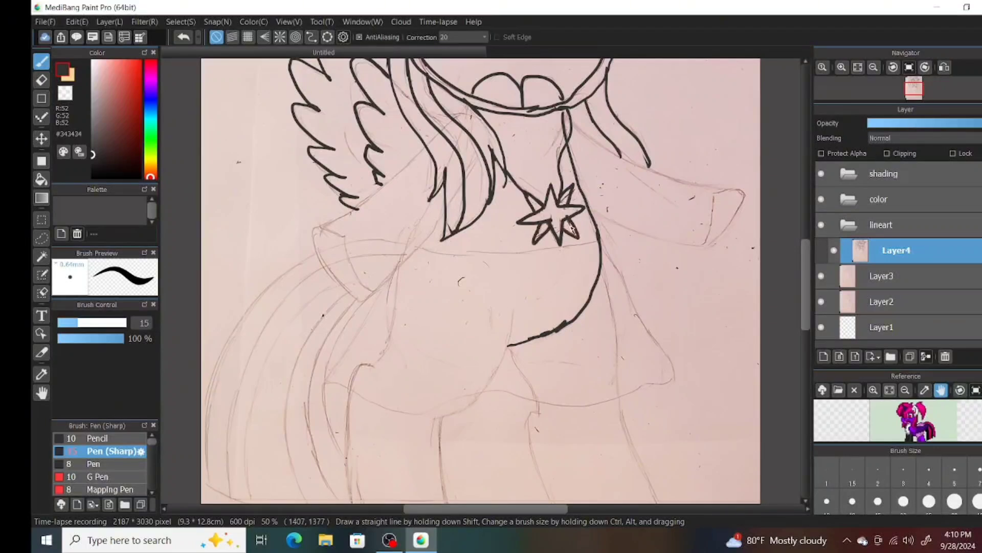
mouse_move(565, 111)
mouse_down()
mouse_move(566, 124)
mouse_move(609, 153)
mouse_move(744, 191)
mouse_move(709, 248)
mouse_up()
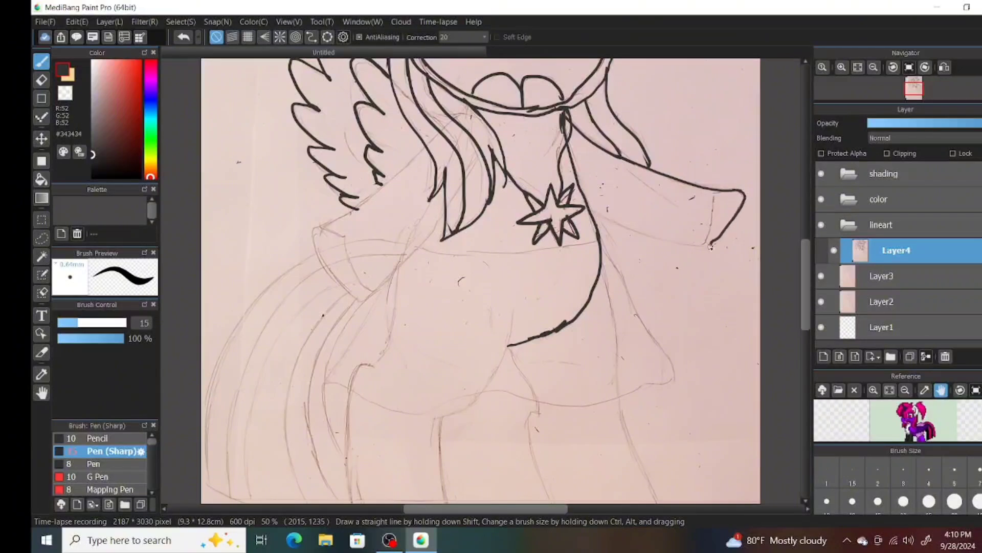
mouse_move(592, 210)
mouse_down()
mouse_move(706, 248)
mouse_move(717, 202)
mouse_move(740, 189)
mouse_up()
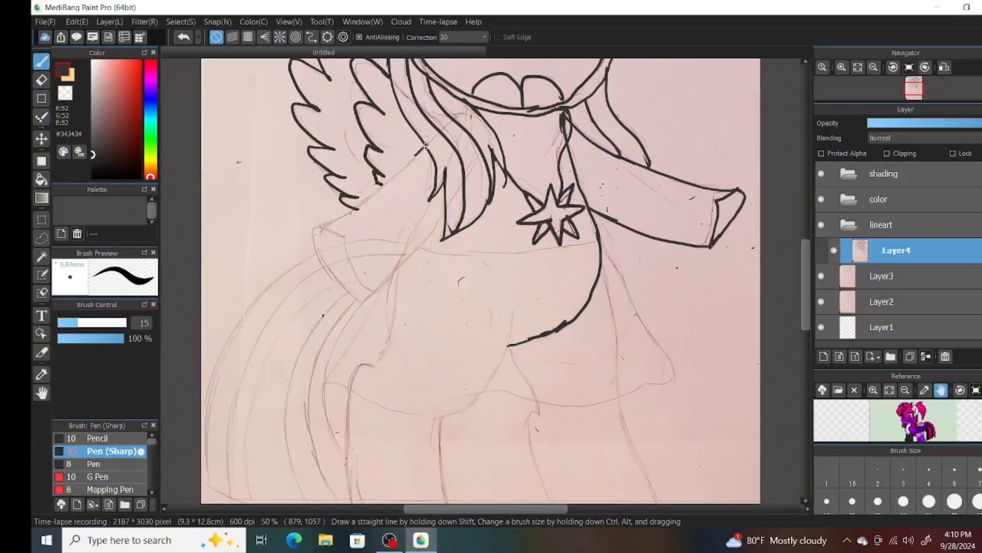
Ink the left-hand foreleg with its hoof, and the hip and thigh contours below it.
drag(428, 145, 404, 165)
drag(444, 214, 362, 302)
mouse_move(418, 151)
mouse_down()
mouse_move(361, 205)
mouse_move(320, 263)
mouse_move(361, 302)
mouse_up()
drag(323, 226, 358, 290)
mouse_move(512, 303)
mouse_down()
mouse_move(467, 408)
mouse_move(432, 422)
mouse_up()
mouse_move(399, 265)
mouse_down()
mouse_move(396, 314)
mouse_move(349, 396)
mouse_move(374, 369)
mouse_up()
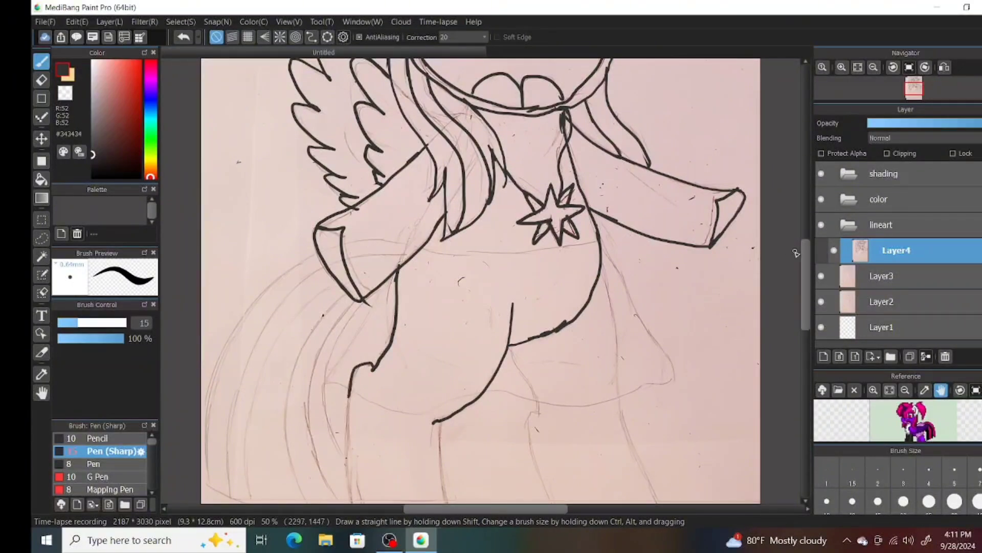
Ink the curved fringe line running beneath the base of the horn.
drag(802, 291, 801, 259)
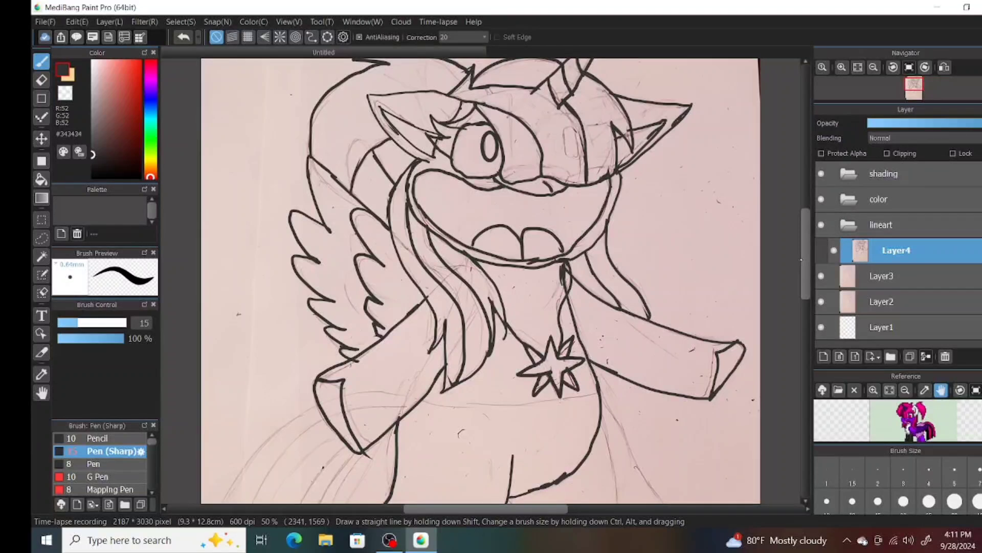
drag(534, 91, 577, 122)
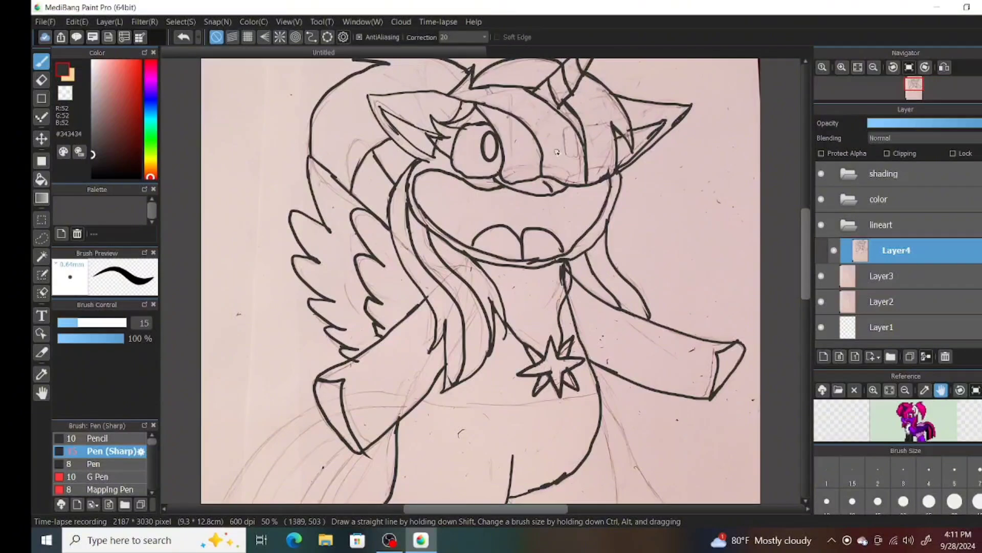
scroll(556, 205, down, 5)
click(858, 67)
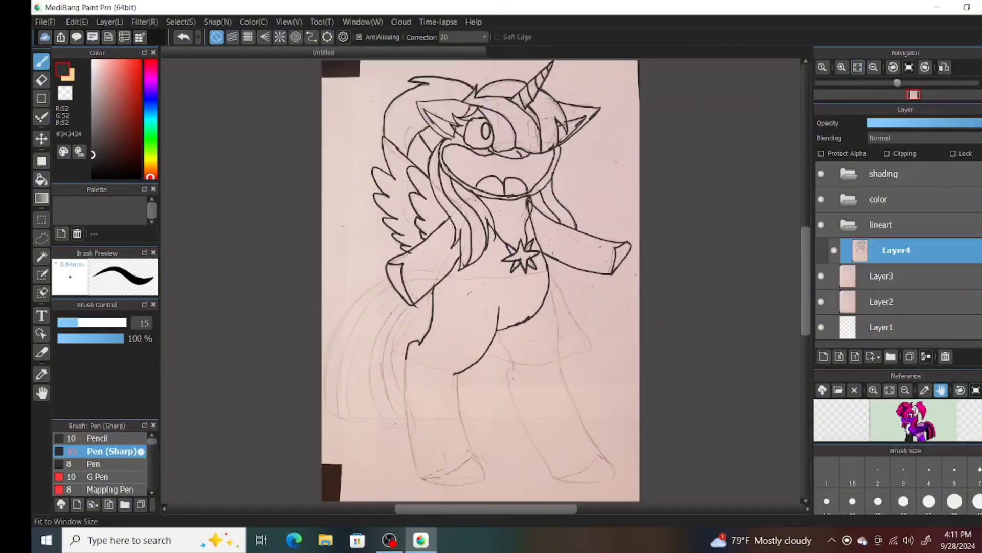
click(389, 539)
click(389, 539)
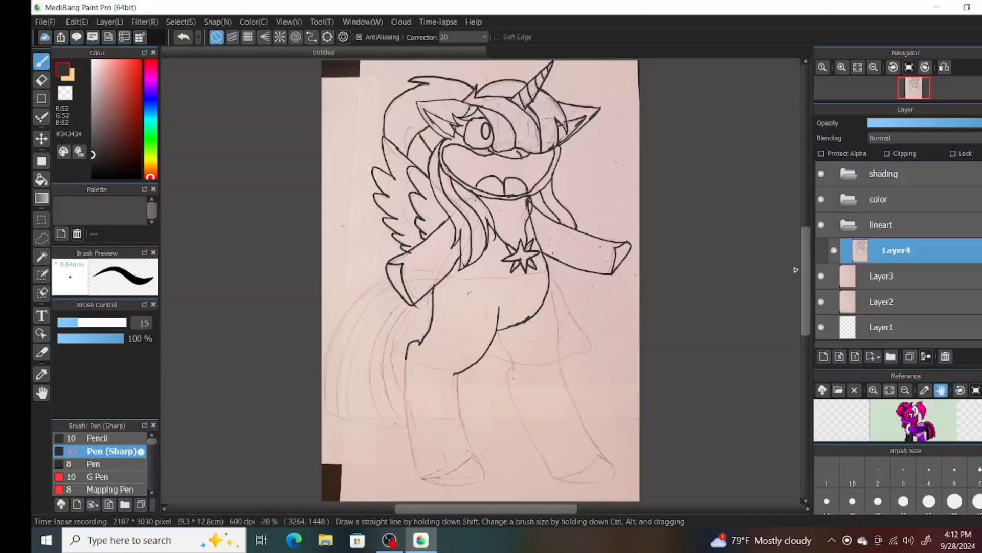
Ink the contours of both hind legs down to their hooves, including the curved lines separating the hooves.
mouse_move(549, 264)
mouse_down()
mouse_move(563, 370)
mouse_move(610, 463)
mouse_up()
mouse_move(497, 321)
mouse_down()
mouse_move(518, 415)
mouse_move(552, 476)
mouse_move(614, 481)
mouse_up()
mouse_move(597, 445)
mouse_down()
mouse_move(608, 482)
mouse_move(597, 462)
mouse_up()
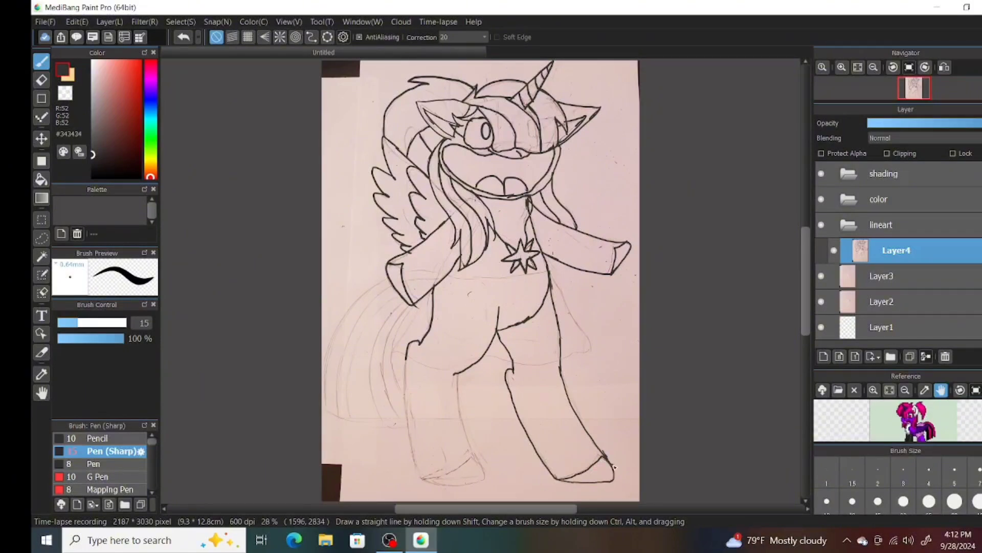
drag(454, 375, 485, 481)
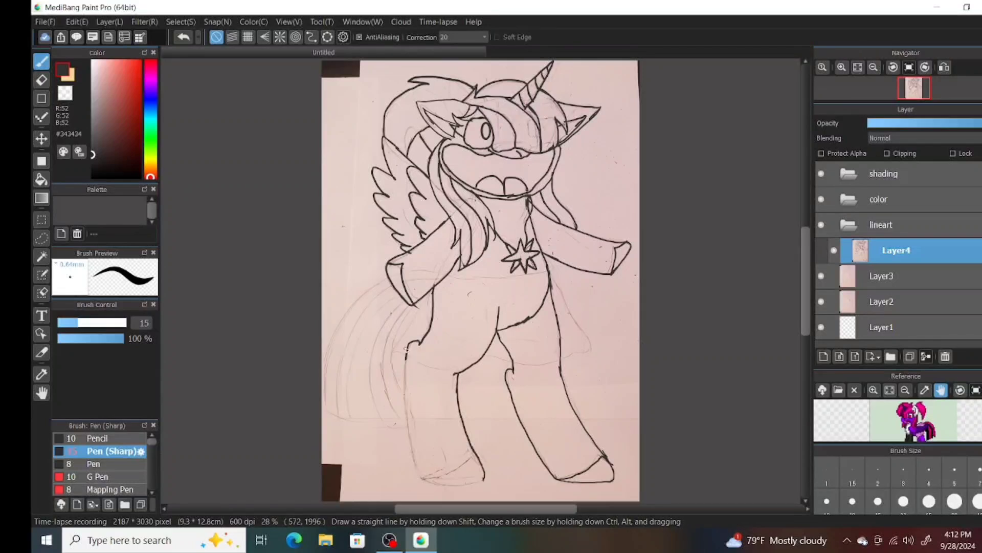
mouse_move(406, 349)
mouse_down()
mouse_move(422, 478)
mouse_move(484, 481)
mouse_up()
drag(423, 483, 476, 463)
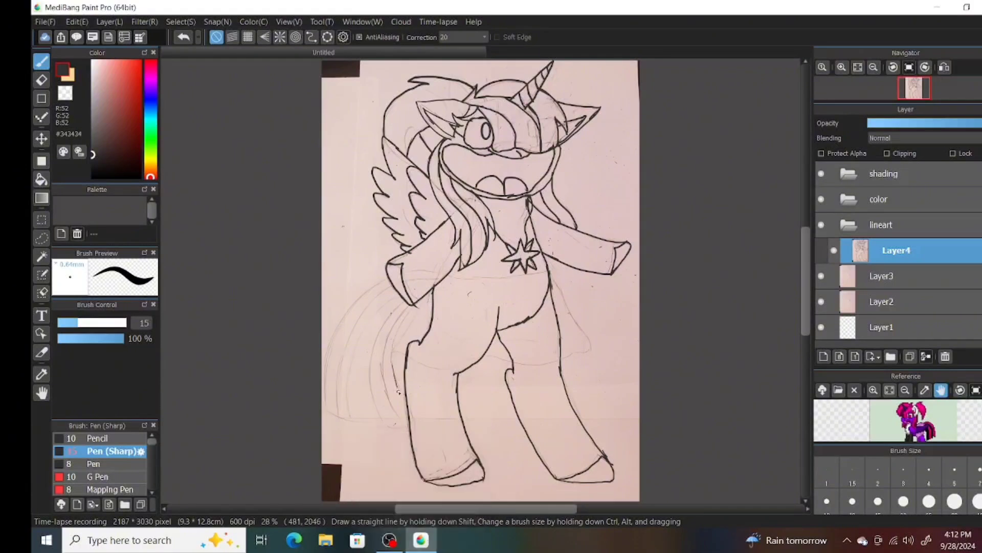
Ink the tail outline behind the hind leg and the long curved strand lines dividing it into stripes.
mouse_move(398, 392)
mouse_down()
mouse_move(417, 305)
mouse_move(334, 332)
mouse_move(343, 417)
mouse_move(414, 430)
mouse_up()
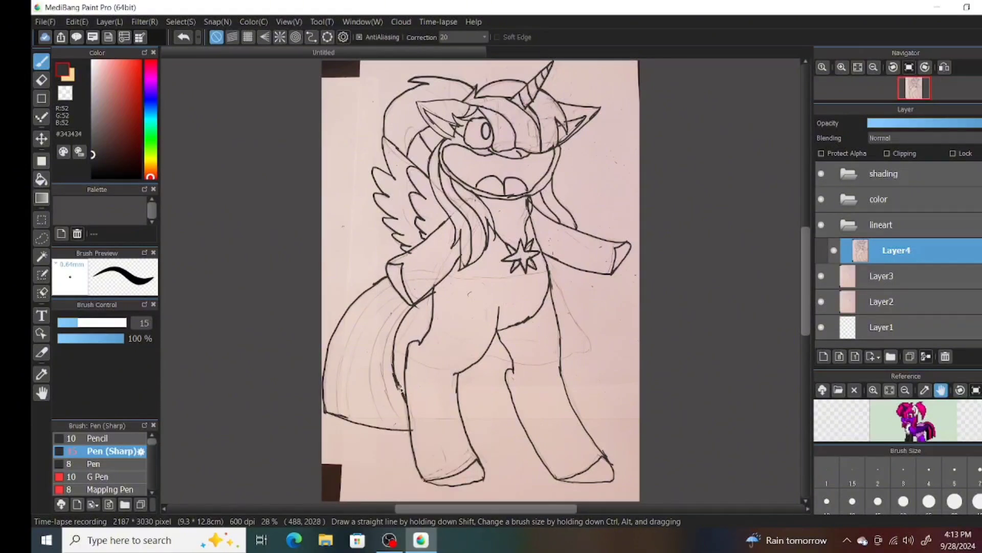
mouse_move(414, 303)
mouse_down()
mouse_move(384, 431)
mouse_move(368, 384)
mouse_move(403, 303)
mouse_up()
mouse_move(350, 418)
mouse_down()
mouse_move(357, 346)
mouse_move(402, 292)
mouse_move(344, 352)
mouse_move(396, 282)
mouse_up()
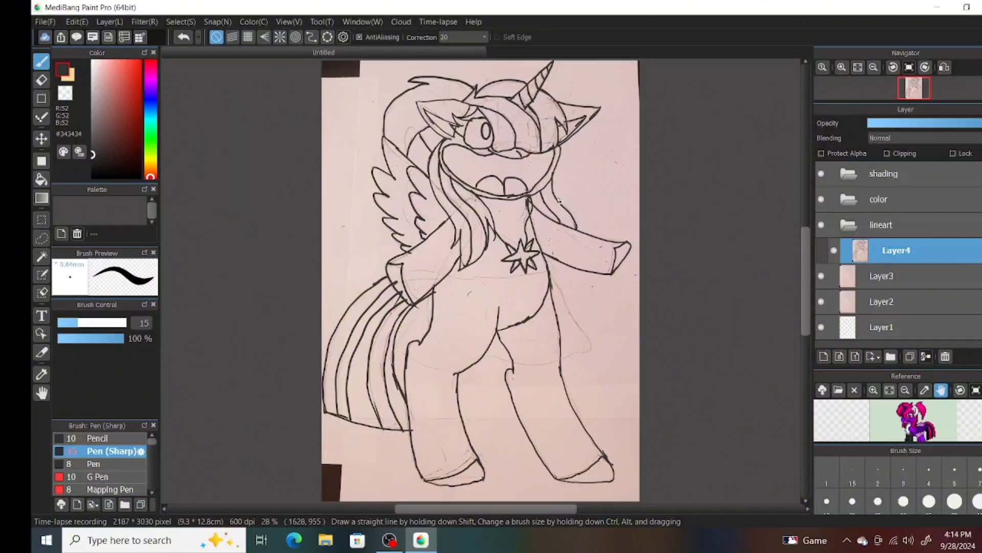
Duplicate Layer4 in the lineart folder and rename the copy Layer5.
click(909, 356)
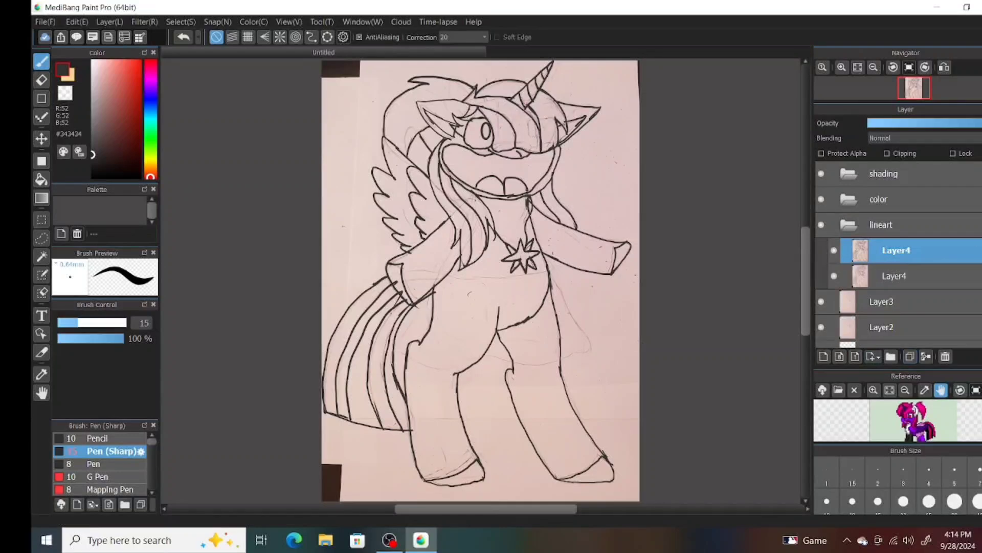
double_click(896, 250)
click(792, 379)
text(5)
click(586, 305)
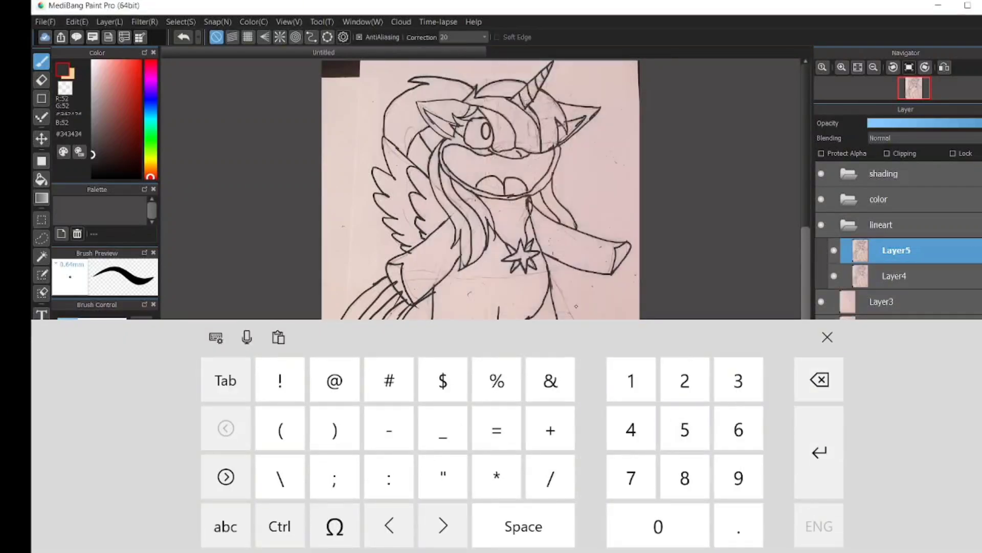
Hide Layer4 and filter Layer5 to keep only the dark lines, dropping the pink paper background.
click(896, 275)
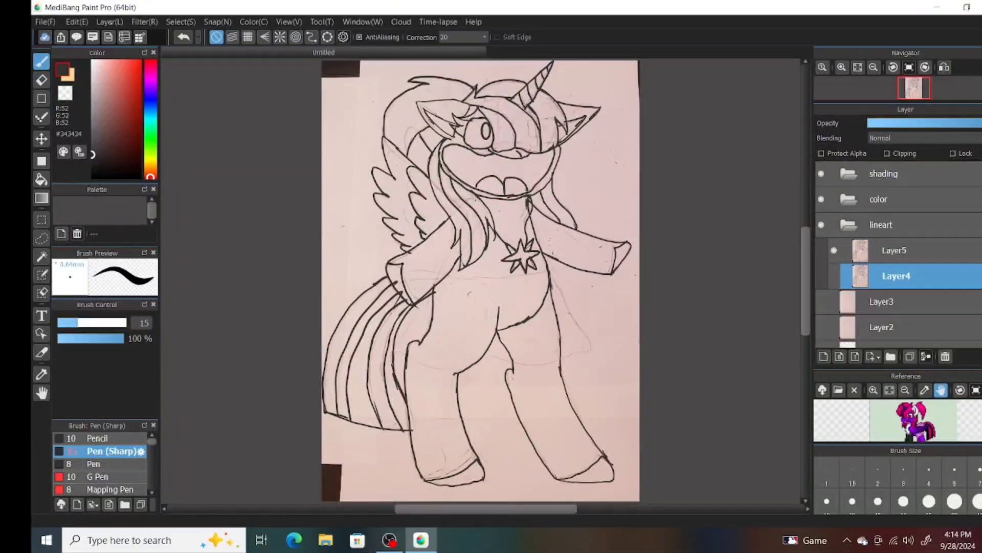
click(145, 21)
click(229, 250)
click(583, 331)
click(896, 251)
click(144, 22)
click(229, 250)
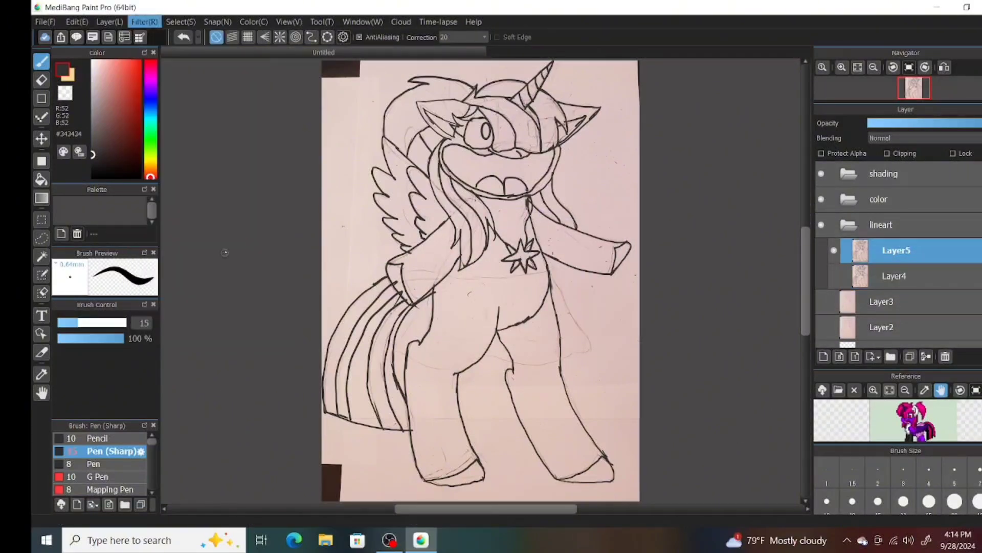
Duplicate Layer5, rename the copy Layer6, and move it out above the lineart folder.
click(910, 357)
double_click(895, 250)
click(536, 220)
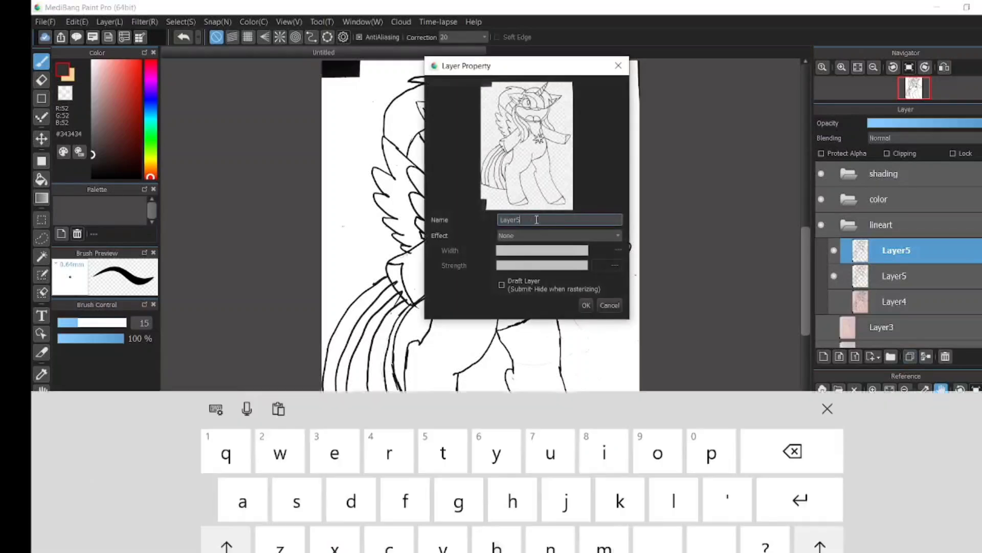
key(BackSpace)
text(6)
key(Return)
drag(896, 250, 896, 215)
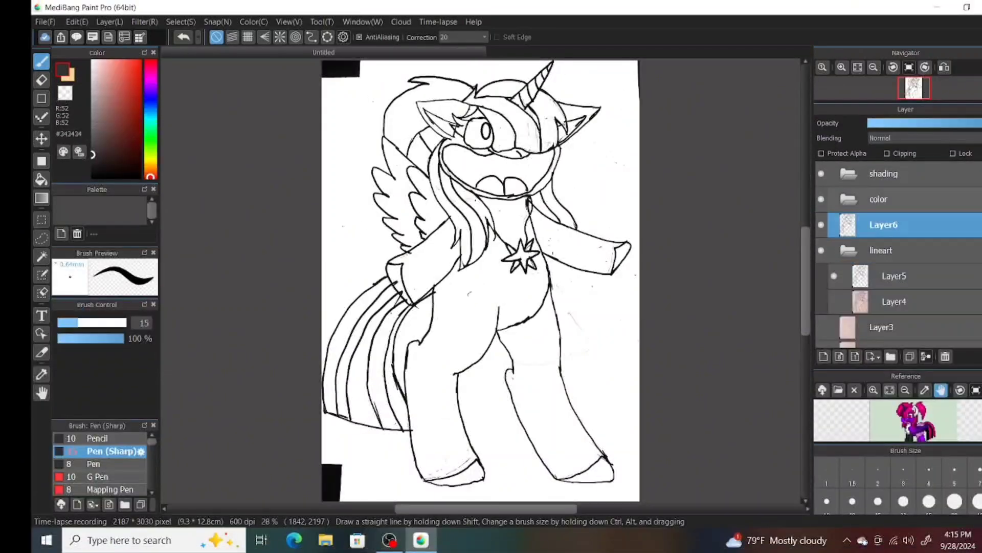
Duplicate Layer6 and rename the copy Layer7.
click(389, 540)
key(alt+Tab)
click(910, 356)
double_click(895, 224)
click(536, 221)
key(BackSpace)
text(7)
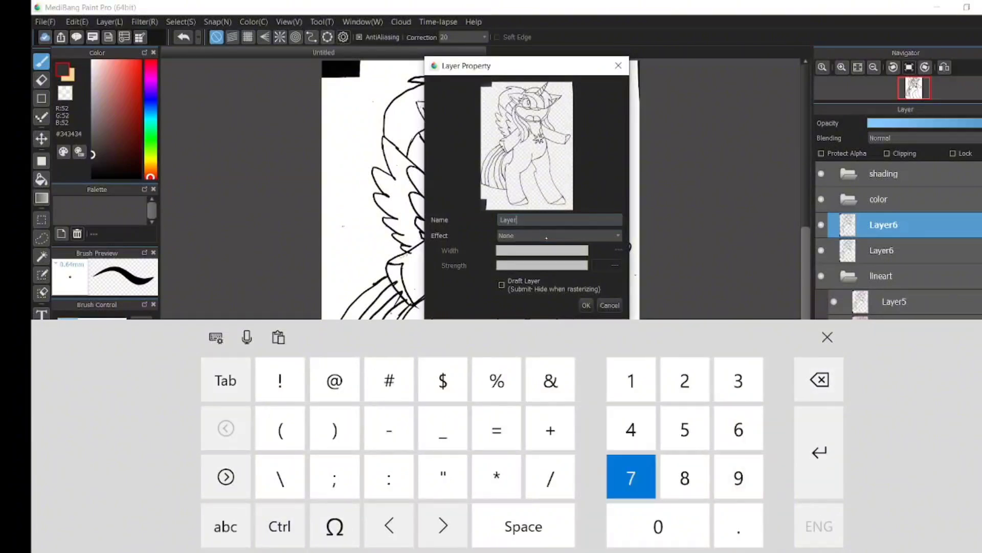
key(Return)
Paint over the black corner blocks and the dark right page edge with white #FFFFFF at brush size 40.
click(71, 77)
click(92, 60)
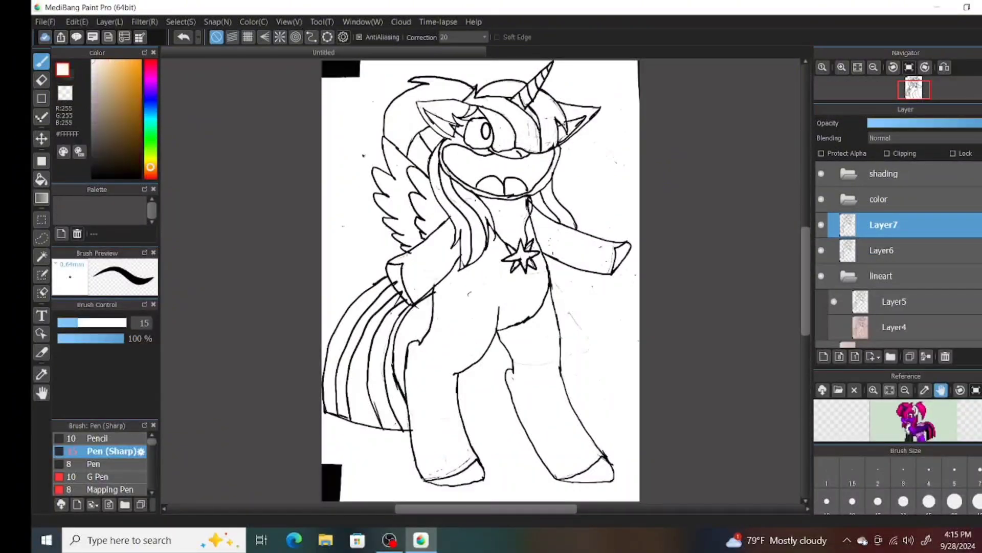
click(975, 501)
mouse_move(366, 65)
mouse_down()
mouse_move(354, 75)
mouse_move(323, 64)
mouse_move(350, 61)
mouse_up()
mouse_move(324, 444)
mouse_down()
mouse_move(333, 500)
mouse_move(339, 464)
mouse_up()
drag(331, 466, 330, 488)
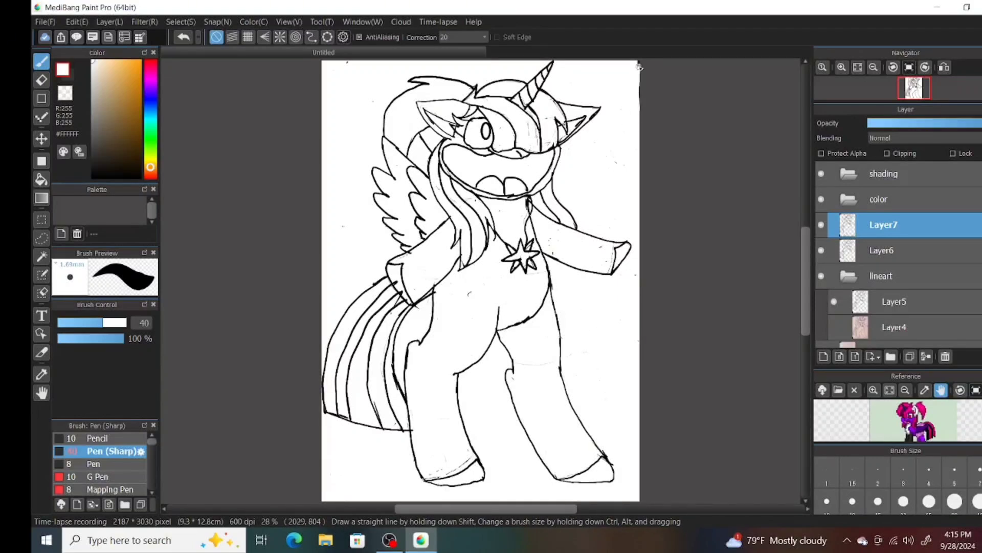
drag(640, 64, 640, 501)
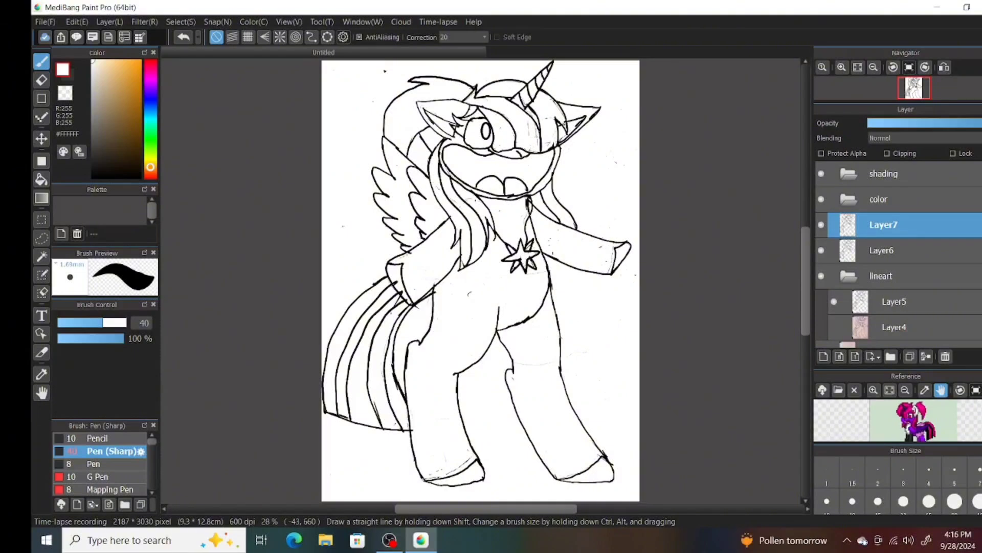
Restore dark grey #343434 as the drawing colour, duplicate Layer7, and rename the copy Layer8.
click(71, 78)
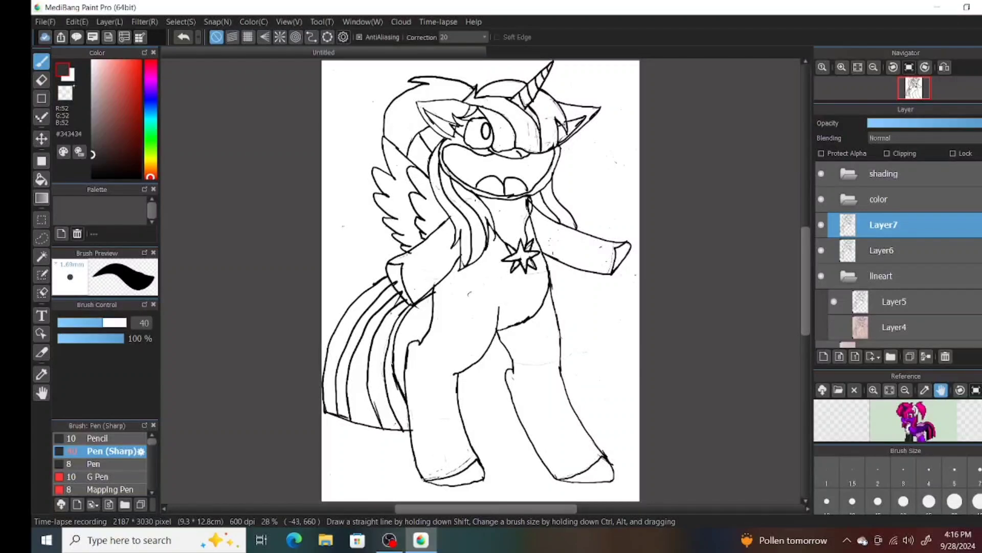
click(910, 356)
double_click(883, 225)
click(559, 219)
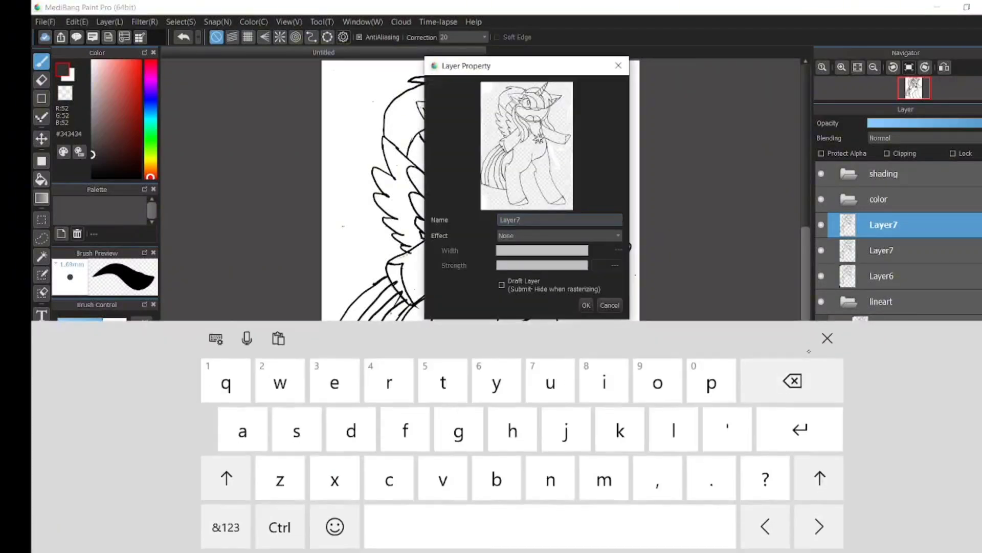
click(793, 379)
click(225, 526)
text(8)
click(586, 305)
click(389, 540)
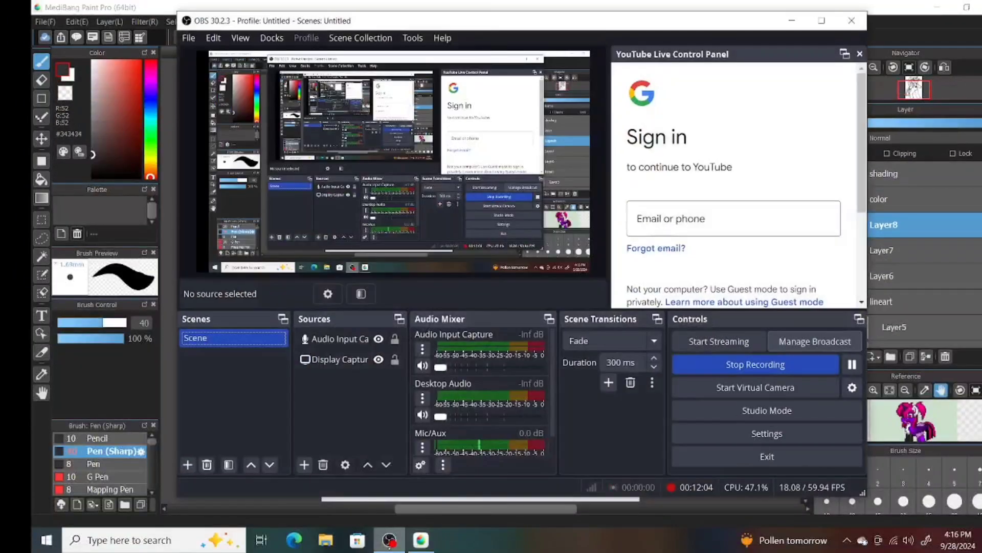
click(389, 539)
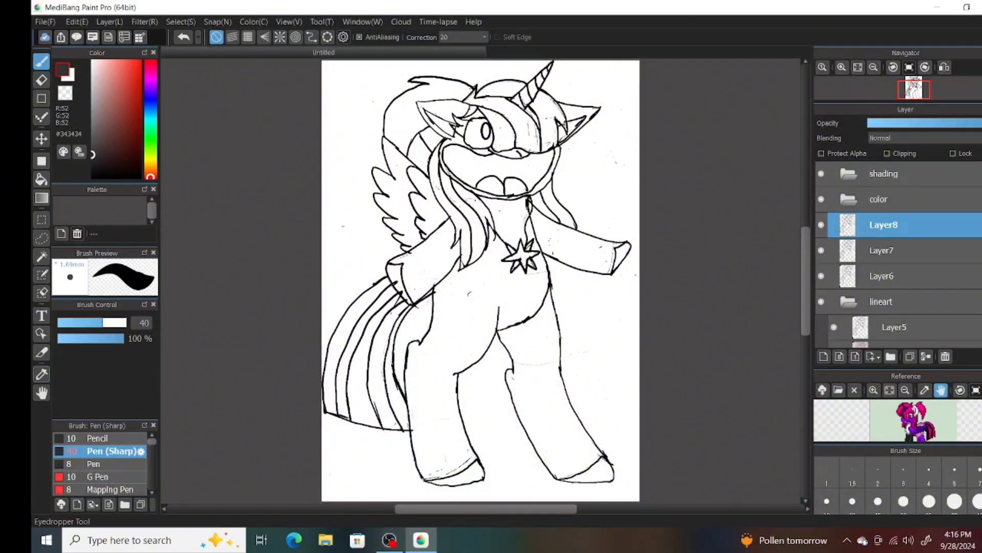
Bucket-fill the eye, the alternating tail stripes and both forelegs with dark grey #343434.
click(41, 179)
click(476, 130)
click(461, 130)
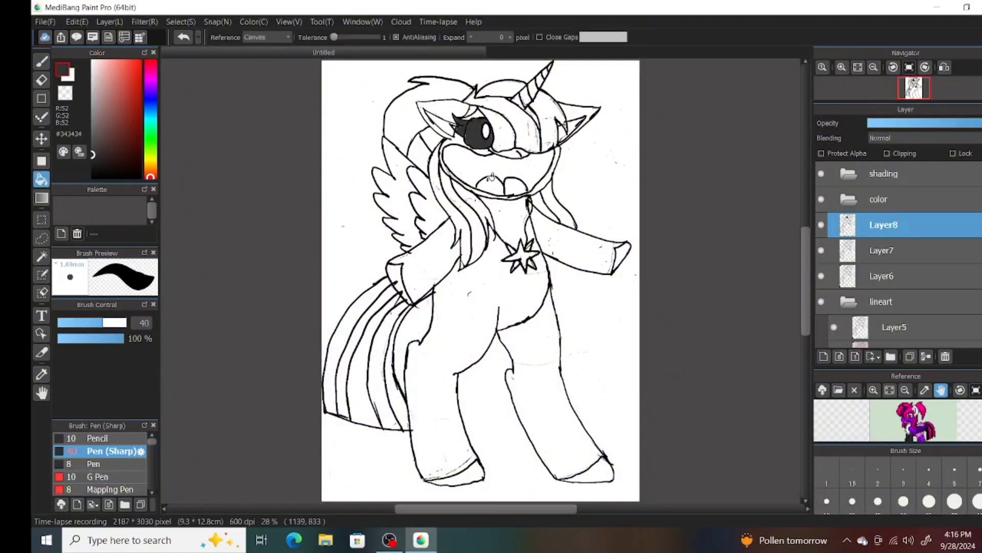
click(403, 381)
click(363, 371)
click(363, 302)
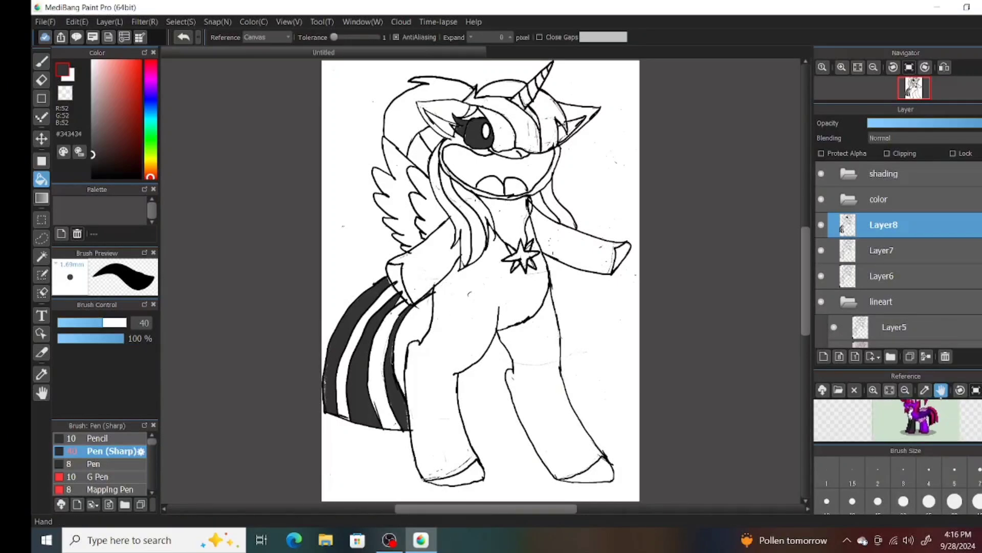
click(573, 245)
click(457, 275)
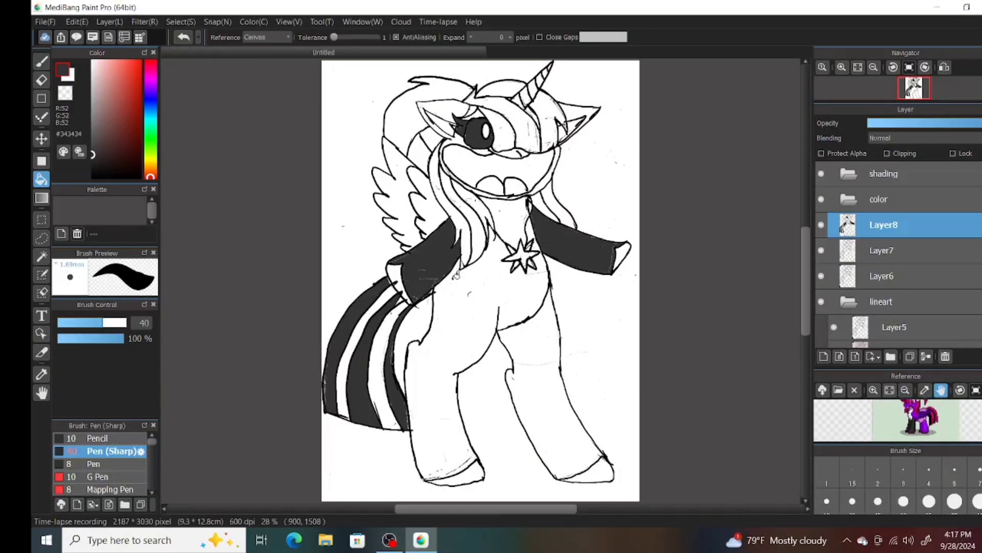
Sample the plum colour #751869 from the reference image and fill all four hooves with it.
click(925, 390)
click(916, 431)
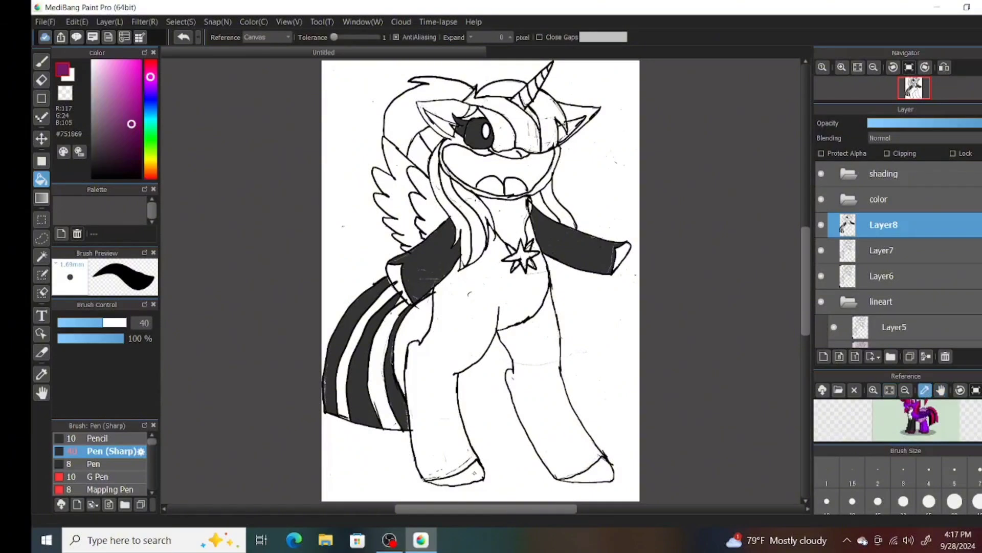
click(460, 473)
click(593, 471)
click(624, 256)
click(405, 291)
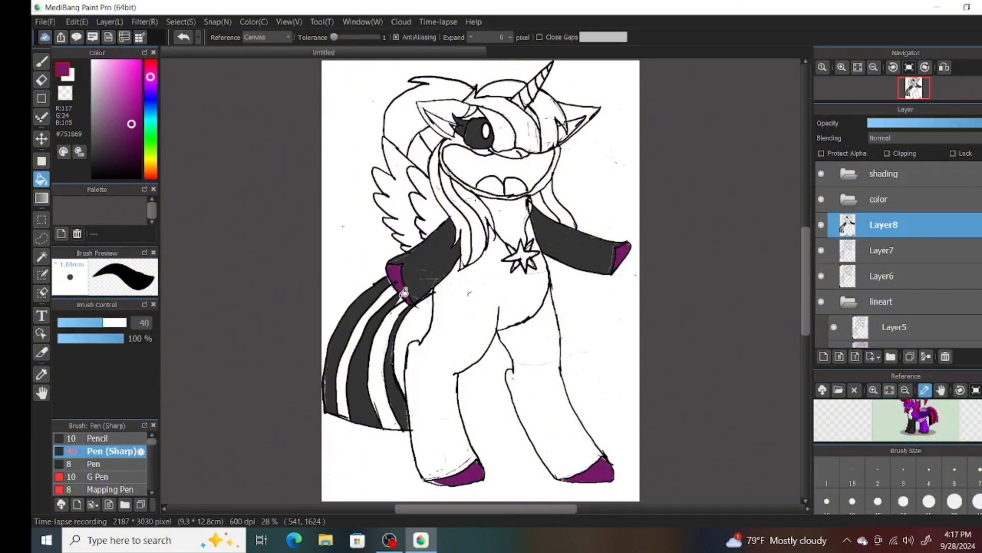
Fill the front wing section with purple #8601CE and the rear wing sections with dark purple #430876, both sampled from the reference.
click(919, 413)
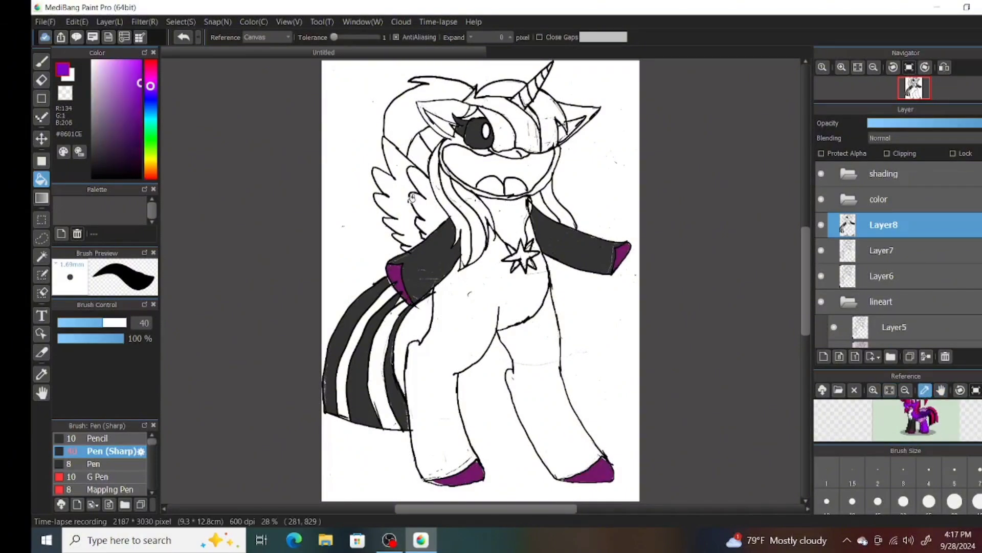
click(428, 209)
click(923, 414)
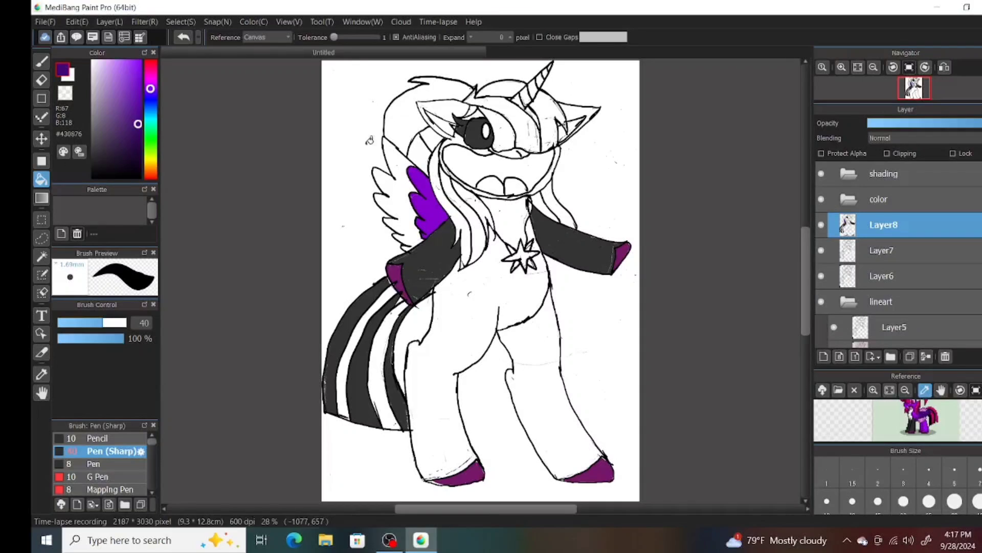
click(391, 153)
click(418, 149)
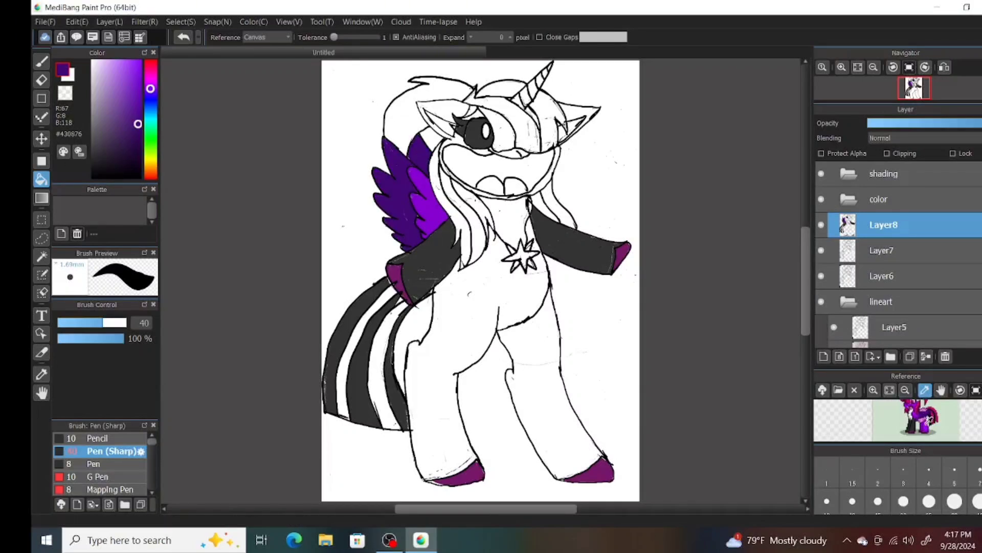
Sample bright purple #AA00FF from the reference and fill the neck, torso and both hind legs.
click(938, 425)
click(475, 317)
click(504, 220)
click(552, 370)
click(542, 346)
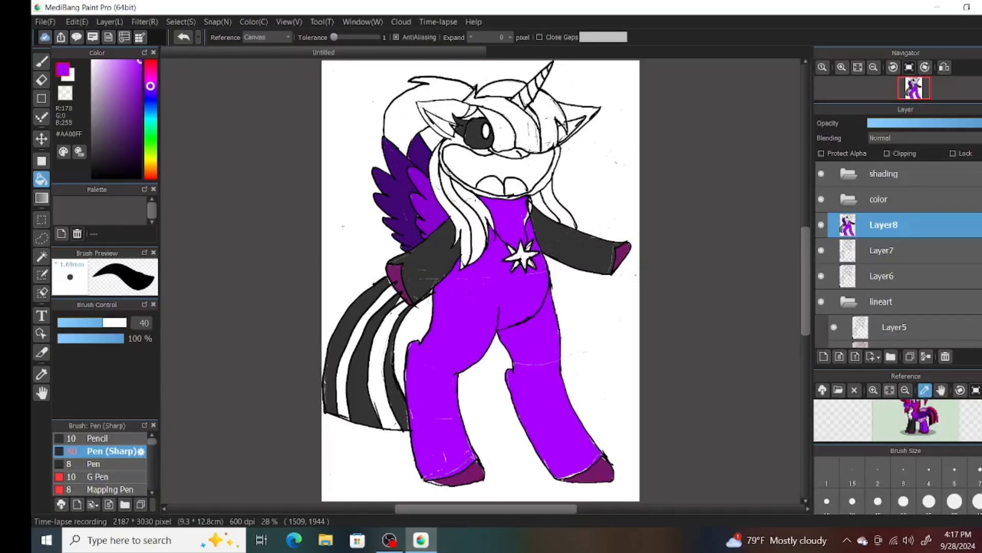
Try a bright purple fill beside the left-hand ear, undo it, and switch to the pen with black #000000.
click(421, 120)
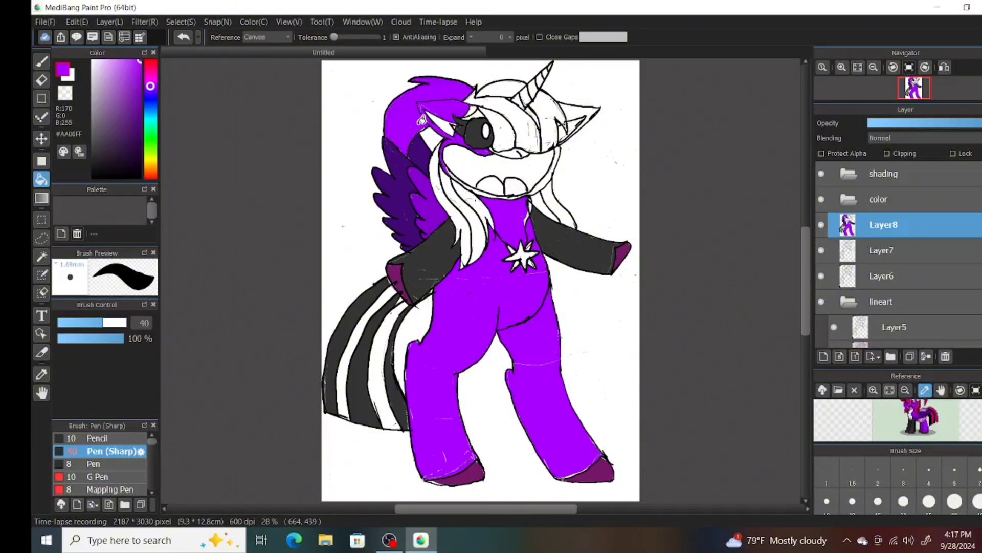
key(ctrl+z)
click(92, 177)
click(42, 61)
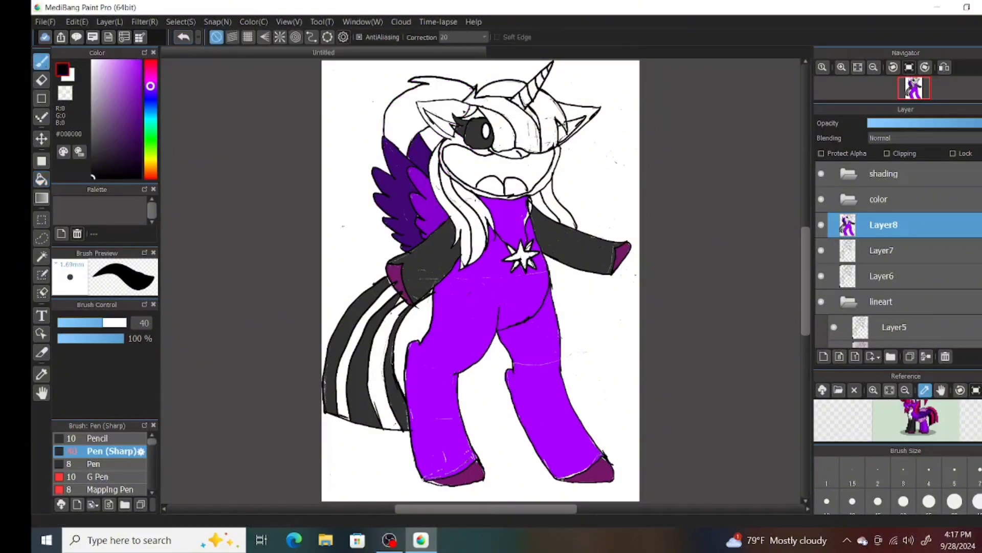
Sample purple #AA01FE from the reference and fill the face, the muzzle areas and both outer ears.
click(41, 373)
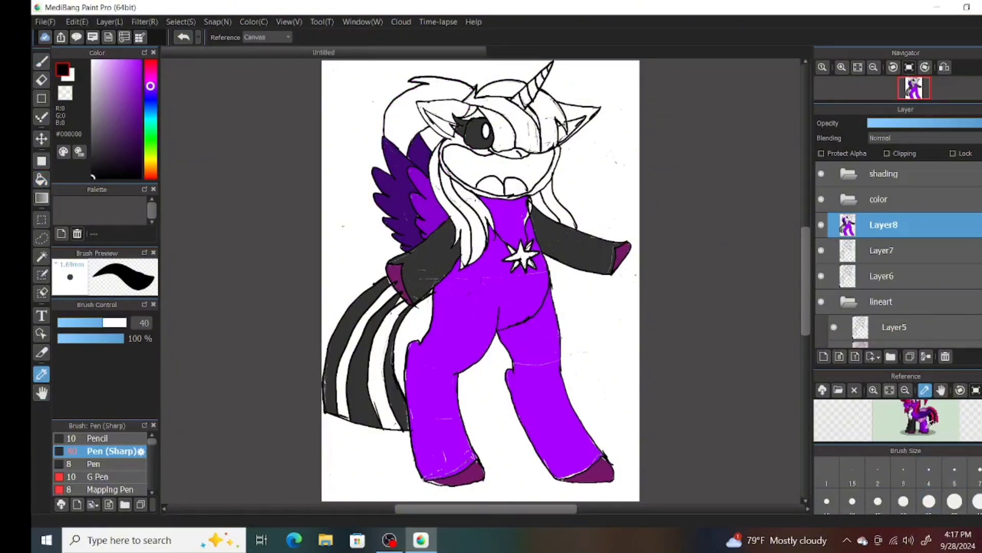
click(928, 424)
click(41, 179)
click(462, 141)
click(558, 150)
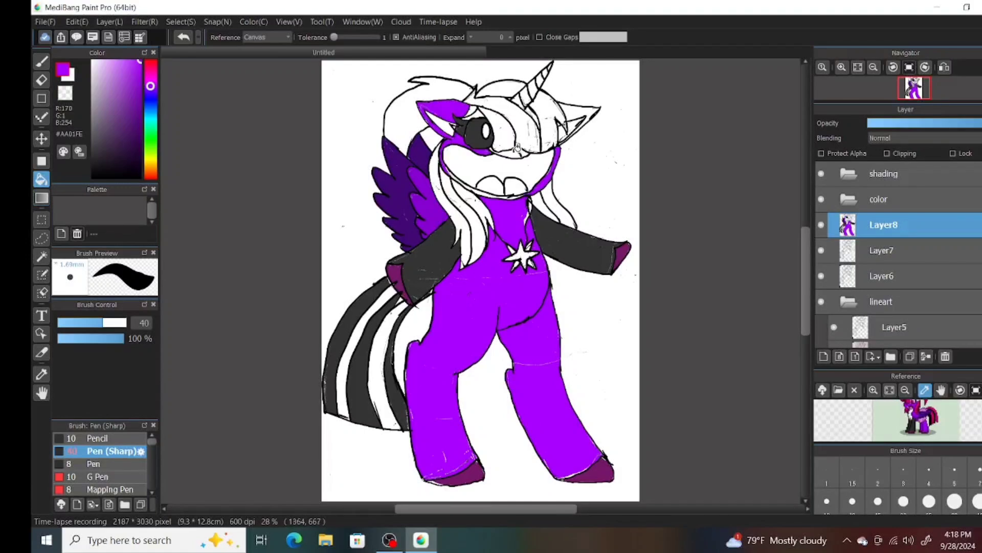
click(515, 153)
click(467, 190)
click(588, 104)
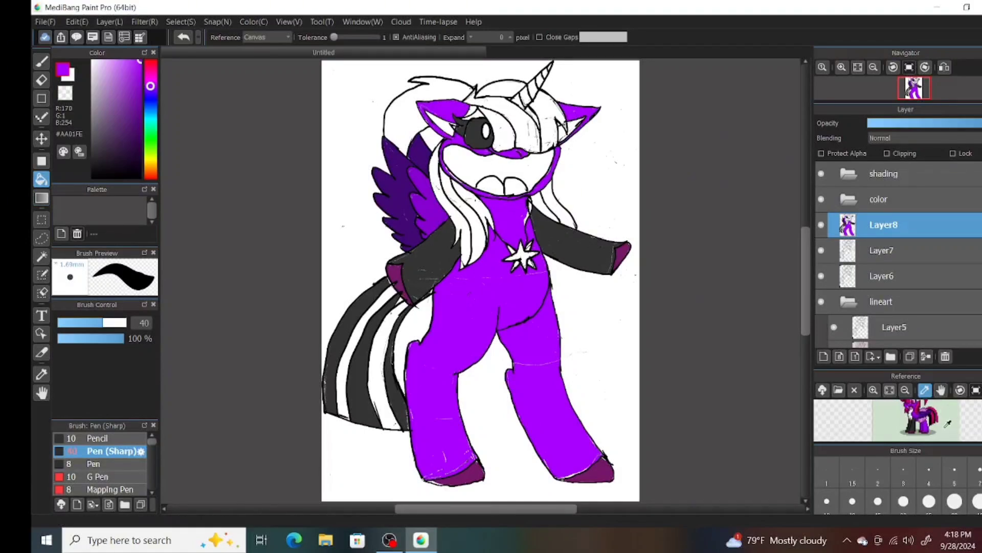
Switch the fill colour to white #FFFFFF and refill the outer right-hand ear with it.
click(948, 424)
drag(948, 423, 937, 422)
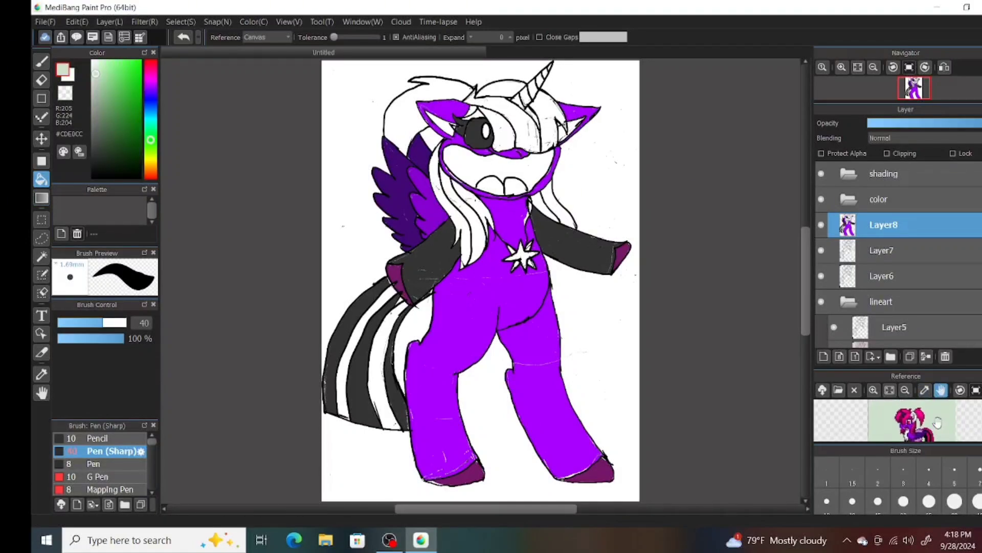
click(71, 78)
click(575, 110)
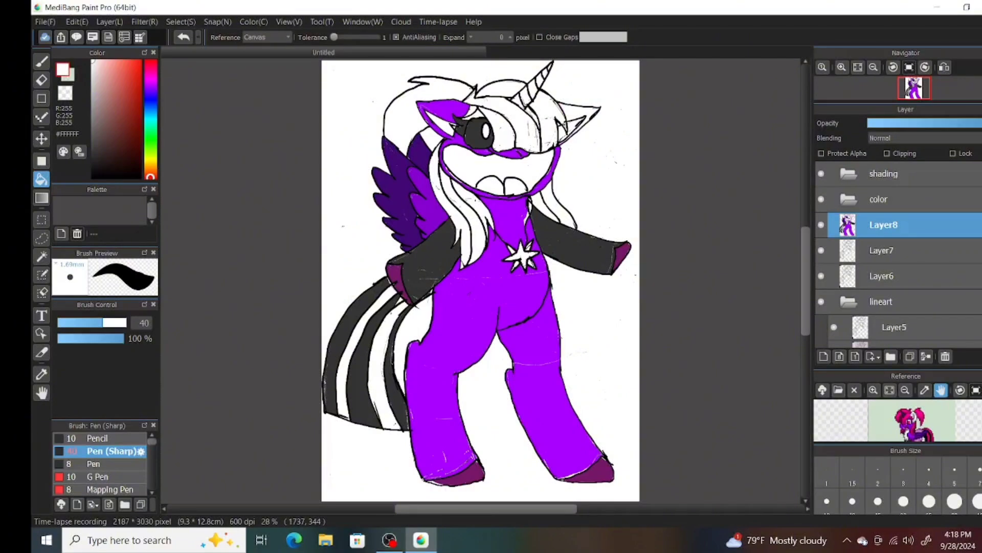
Sample pink #FF0092 from the reference and fill the outer stripes of the fringe and the top of the mane.
click(924, 390)
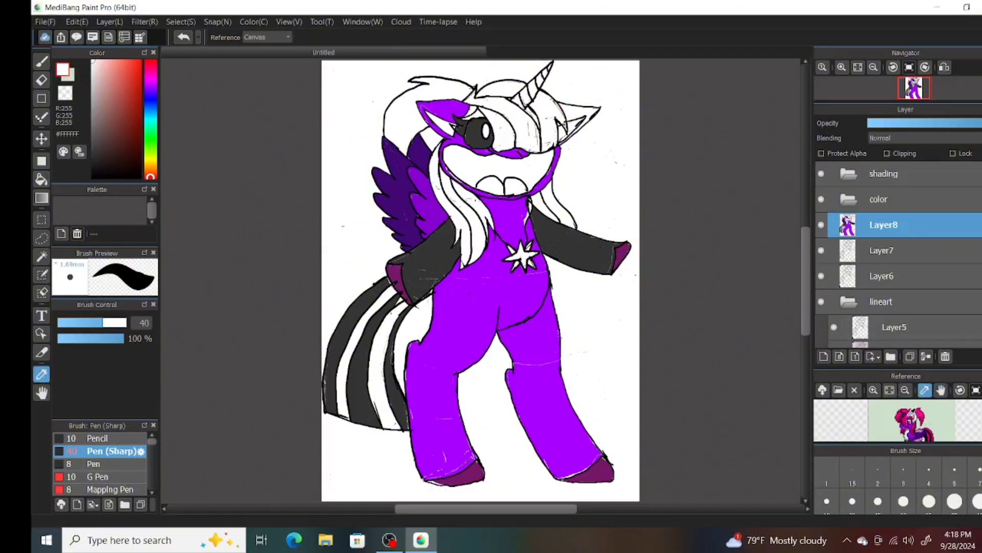
click(916, 417)
click(501, 116)
click(546, 123)
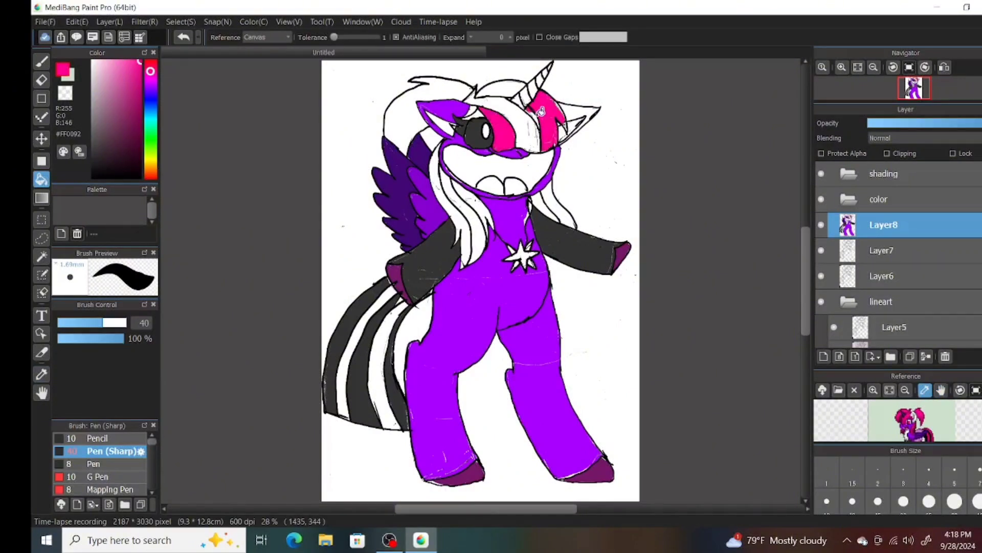
key(b)
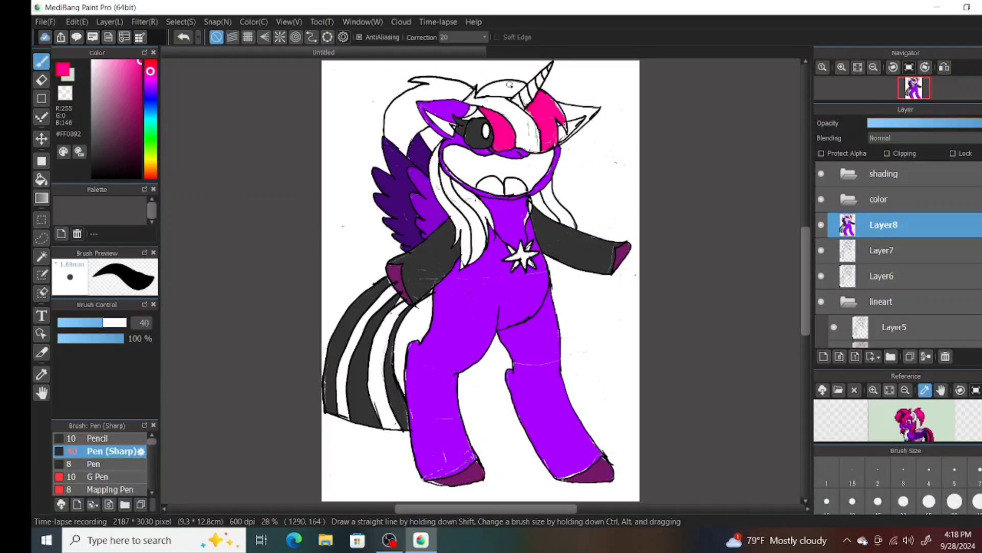
key(g)
click(495, 92)
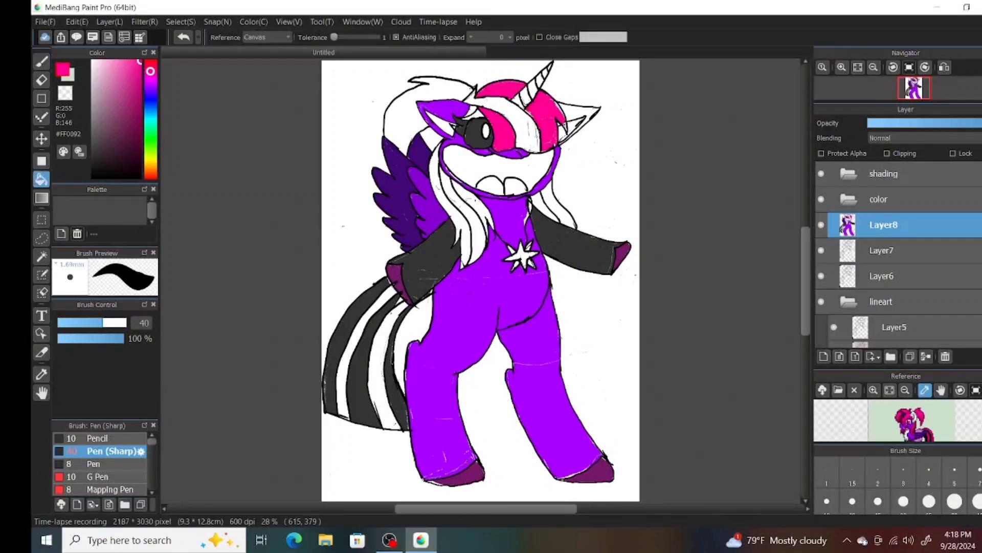
Fill the mane behind the left-hand ear and the outer hanging hair strands on both sides with pink #FF0092.
click(411, 115)
click(445, 204)
click(463, 214)
click(560, 205)
Fill the two outer tail stripes and the two inner ones beside the middle with pink #FF0092.
click(381, 426)
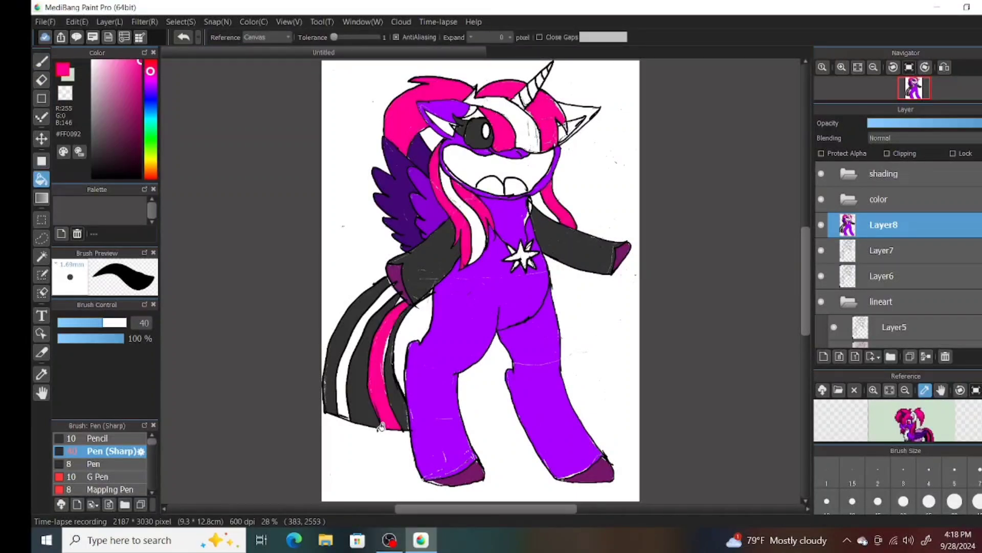
click(332, 388)
click(404, 404)
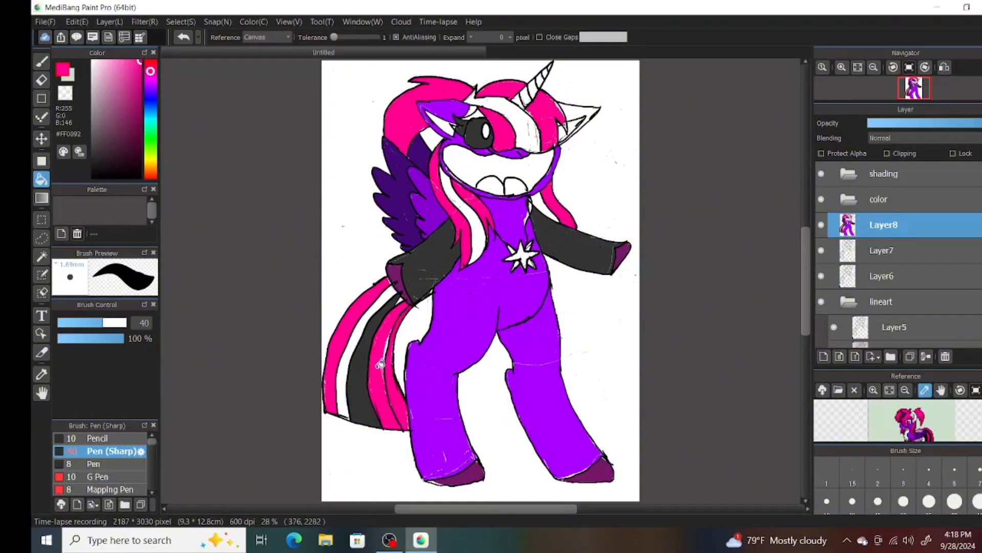
click(364, 367)
Sample dark grey #343434 from the foreleg and fill the second and fourth tail stripes with it.
click(42, 374)
click(424, 274)
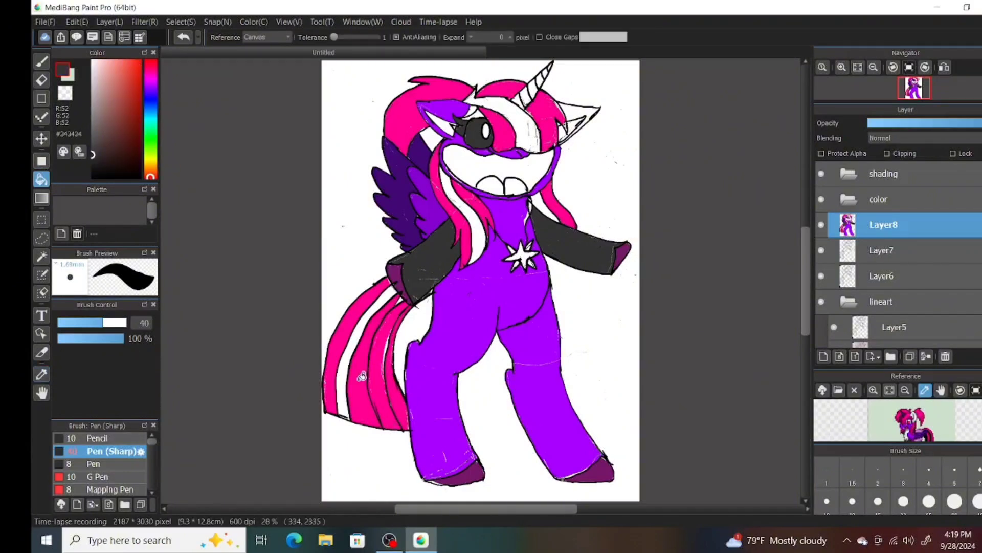
click(351, 349)
click(379, 392)
Sample pink #FF0092 and purple #AA00FF from the drawing and touch up the small gaps between the fringe, eye and left-hand ear.
click(41, 374)
click(463, 245)
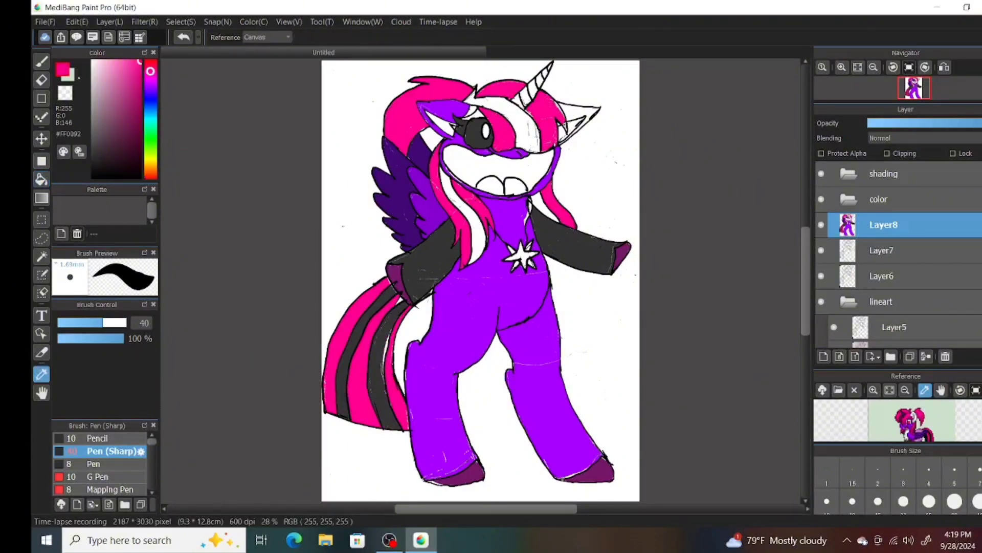
key(b)
key(g)
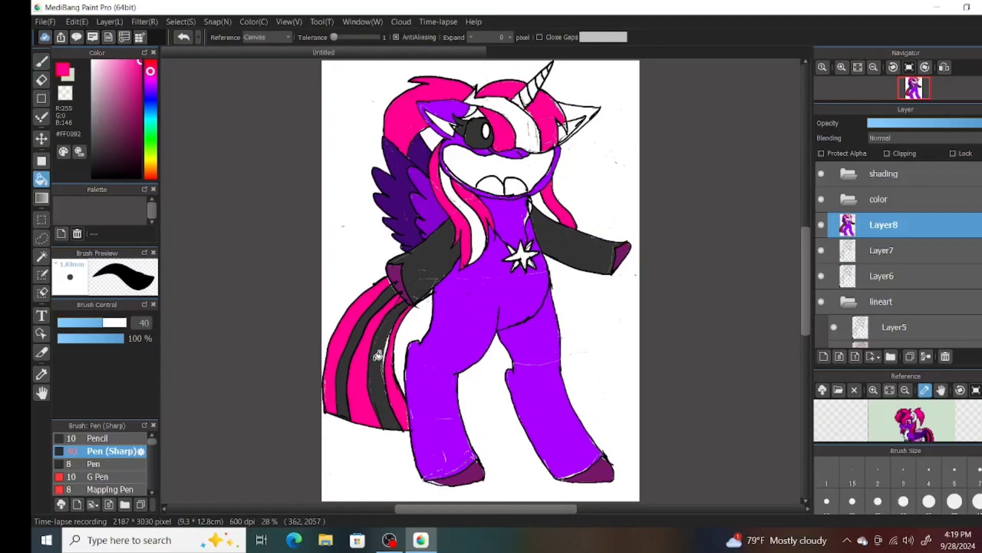
alt+click(488, 126)
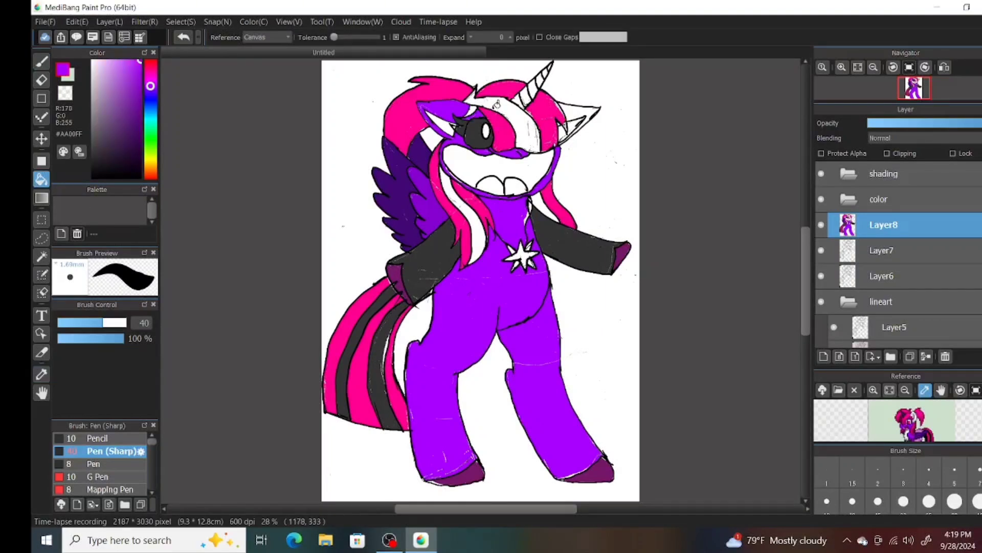
alt+click(470, 109)
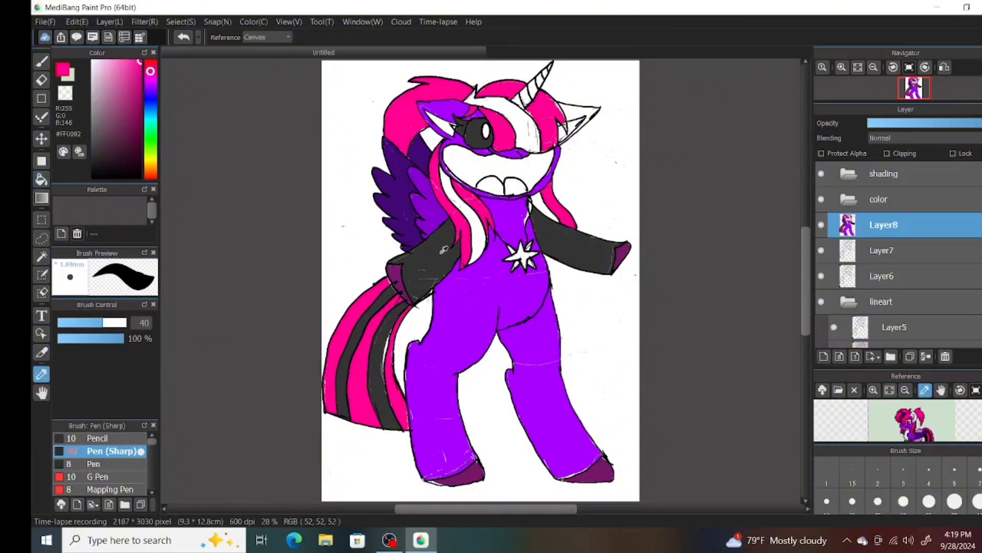
Fill the mouth interior with dark grey sampled from the right-hand foreleg and the tongue with light pink #FF53CE.
alt+click(558, 241)
click(476, 161)
click(150, 73)
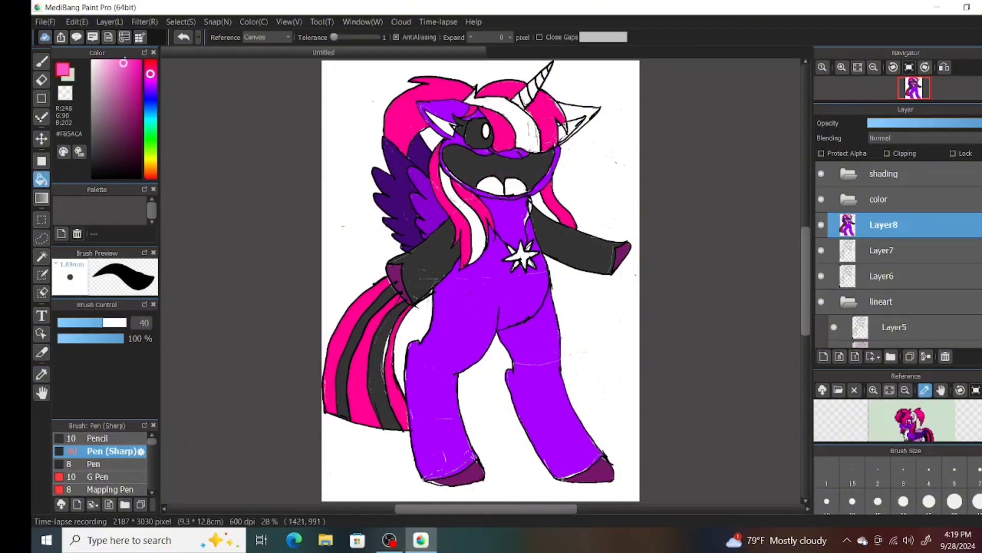
click(125, 60)
click(499, 185)
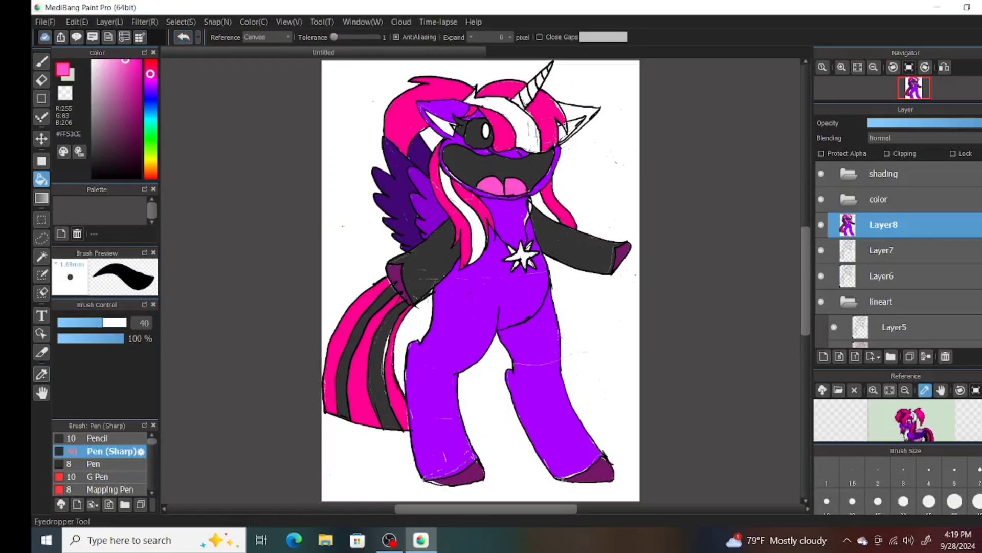
Sample the neck purple, shift its hue to #CA00FF and fill the main star on the chest.
alt+click(508, 212)
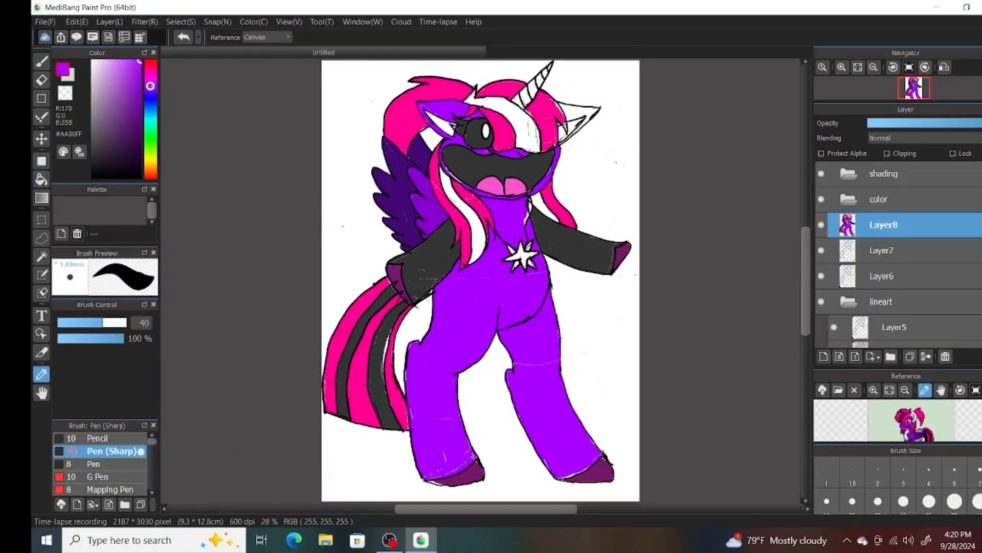
click(150, 82)
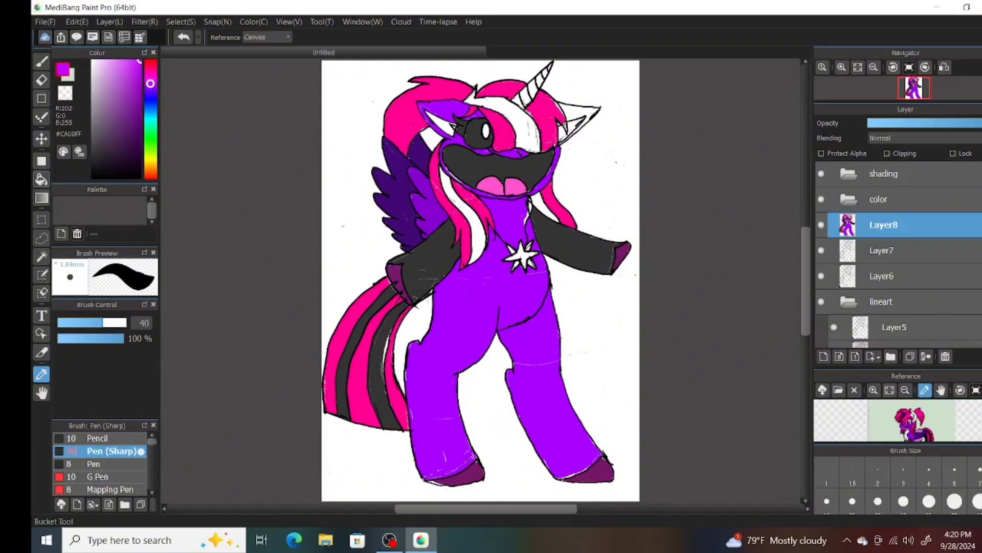
click(41, 179)
click(522, 254)
Sample pink #FF0092 from the tail and fill the small rays between the points of the chest star.
alt+click(367, 333)
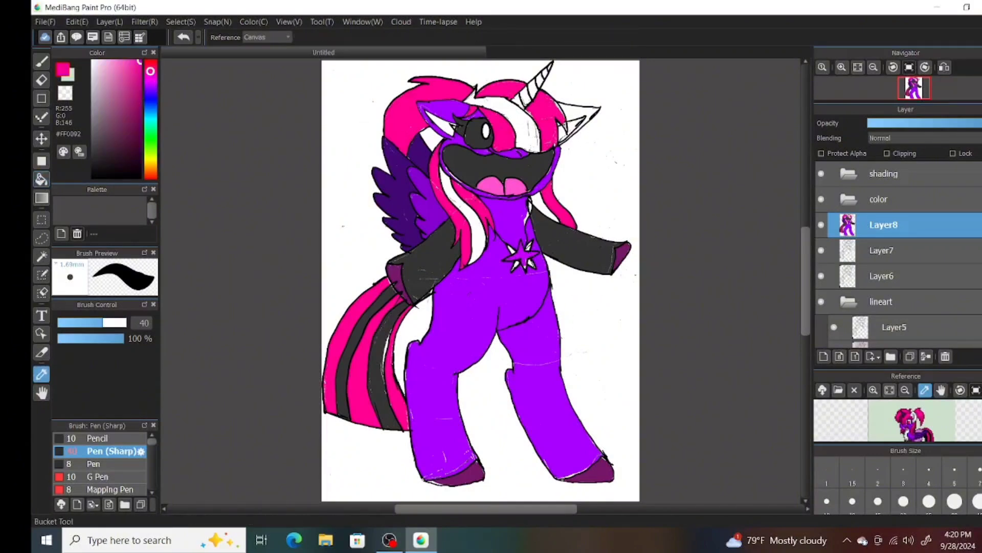
click(531, 261)
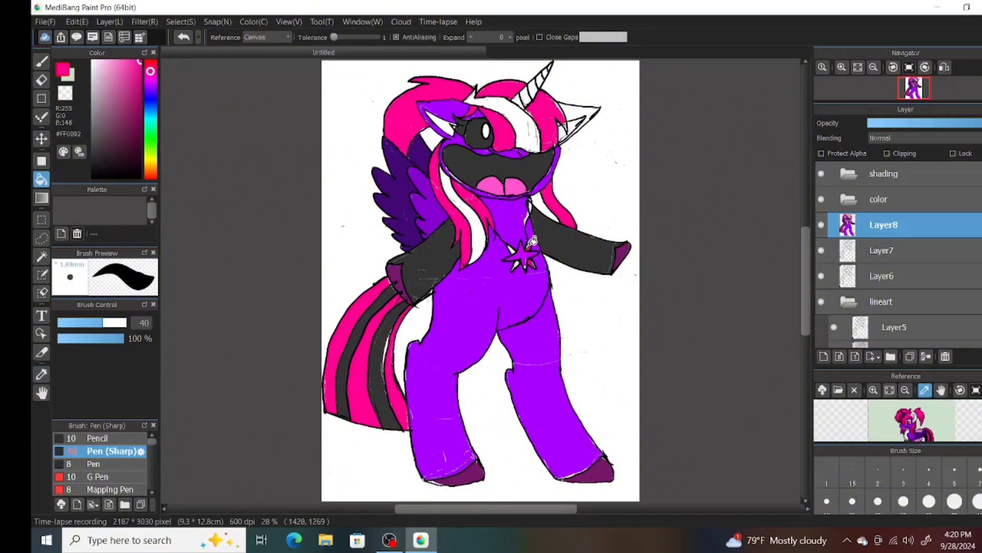
click(513, 255)
click(515, 264)
click(523, 269)
Set the fill colour to dark purple #4B1C64 and fill every segment of the horn.
alt+click(530, 92)
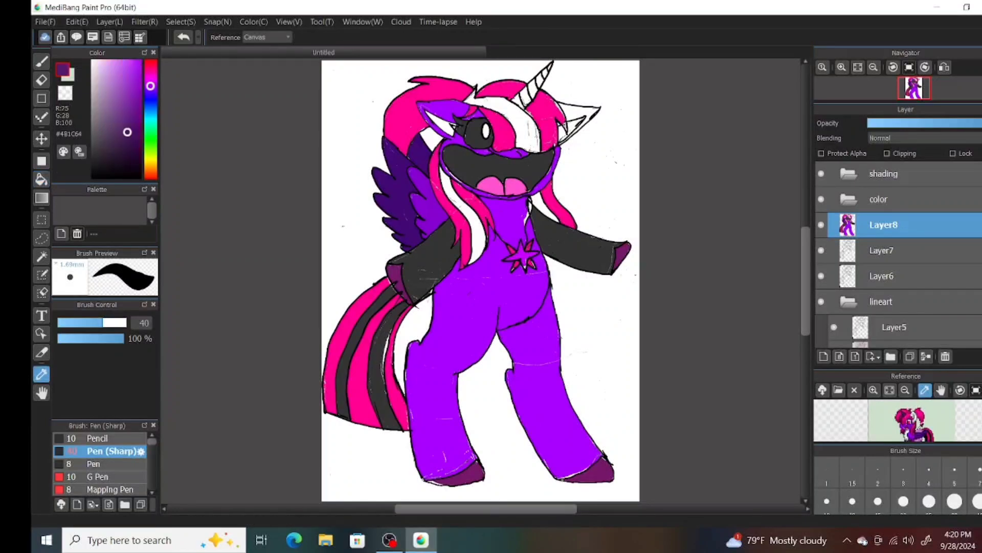
click(531, 93)
click(537, 84)
click(546, 72)
click(551, 64)
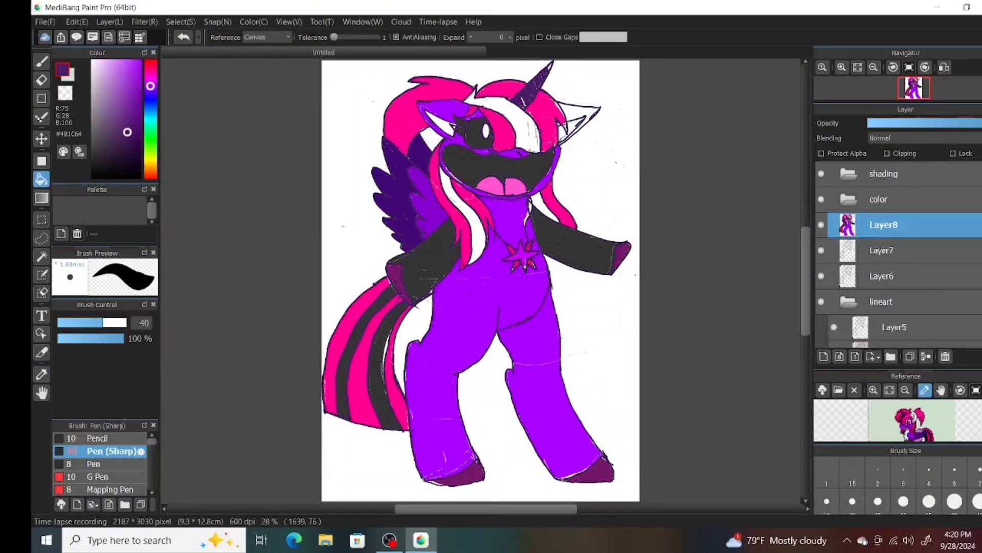
Sample dark magenta #760647 from the reference and fill the middle fringe stripe and the inner hair strands on both sides.
click(41, 374)
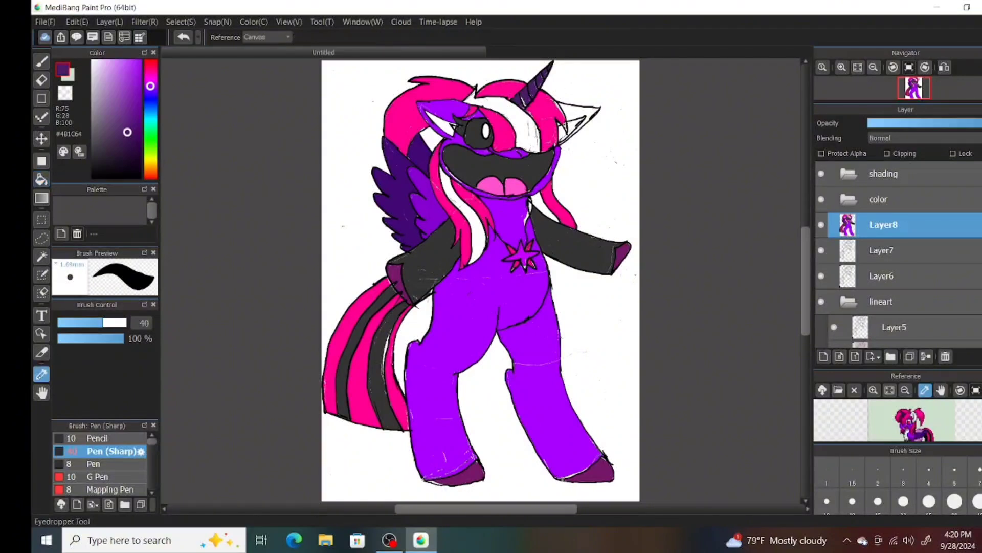
click(908, 408)
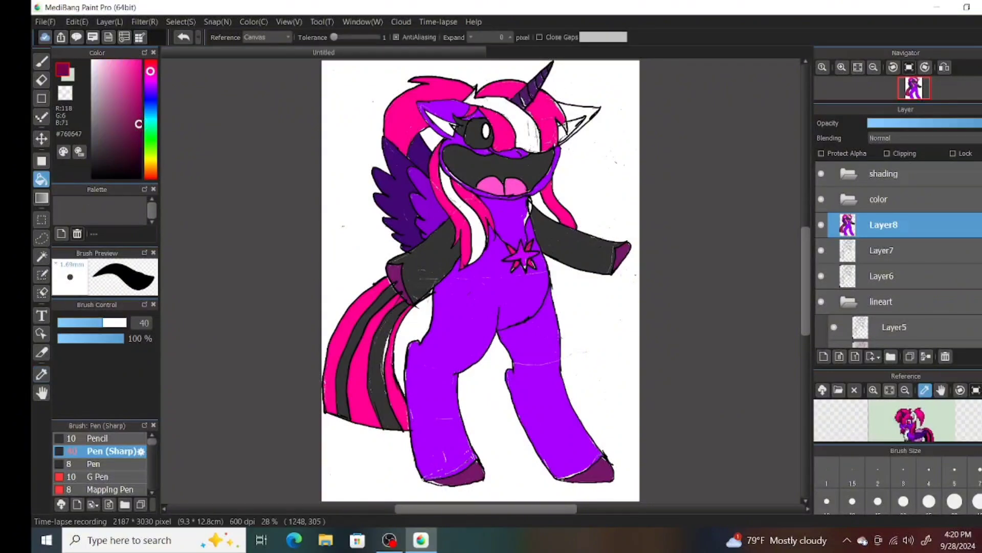
click(527, 128)
click(453, 205)
click(545, 207)
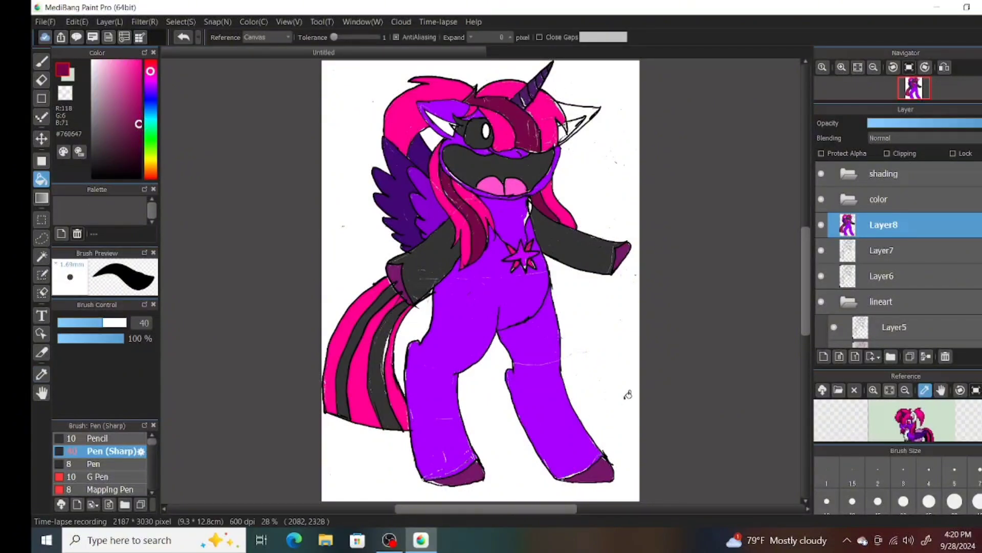
Sample dark grey #343434 from the foreleg and fill the small gap between the neck and the right-hand hair strand.
alt+click(420, 281)
click(42, 62)
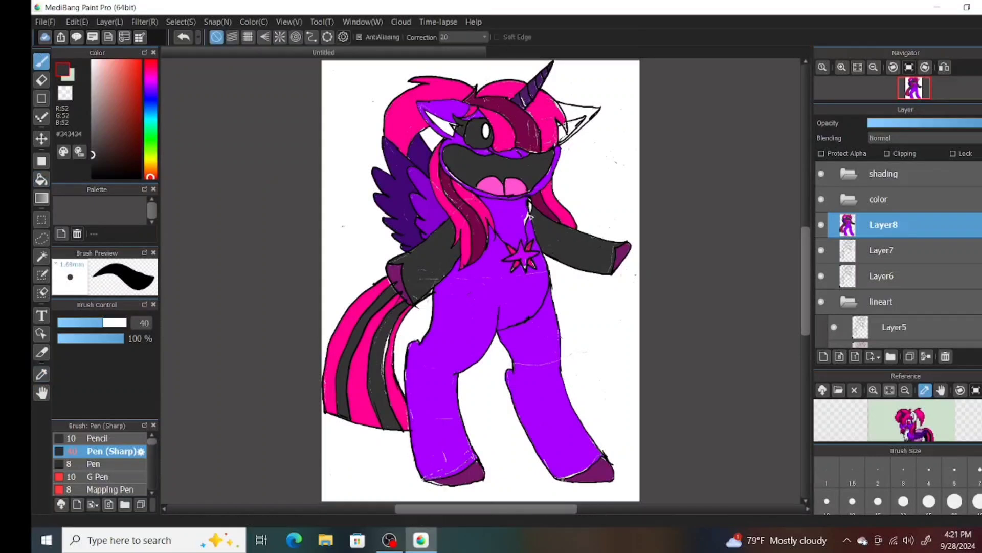
click(42, 179)
click(530, 206)
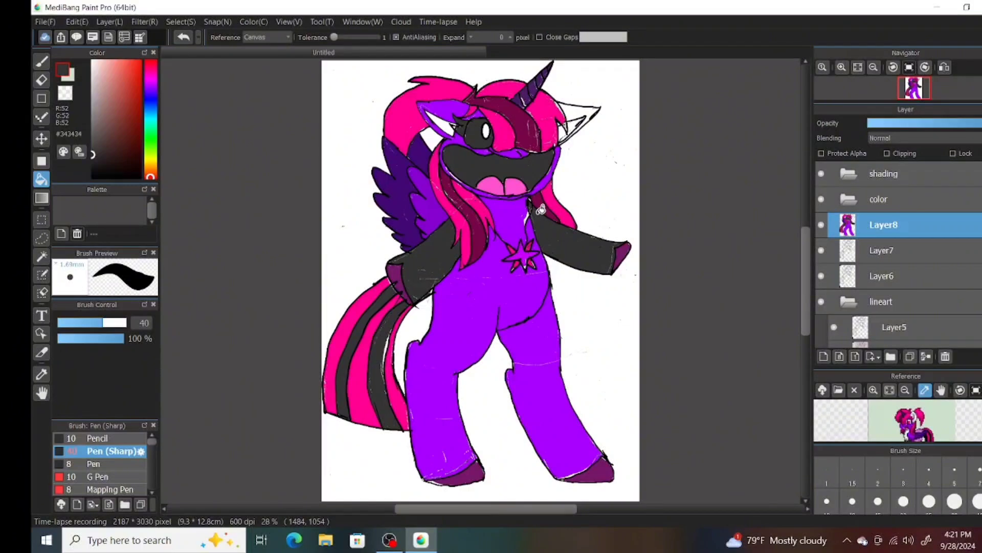
Switch to the pen and touch up the right-hand ear's lines with black #000000 and white #FFFFFF.
right_click(531, 78)
key(b)
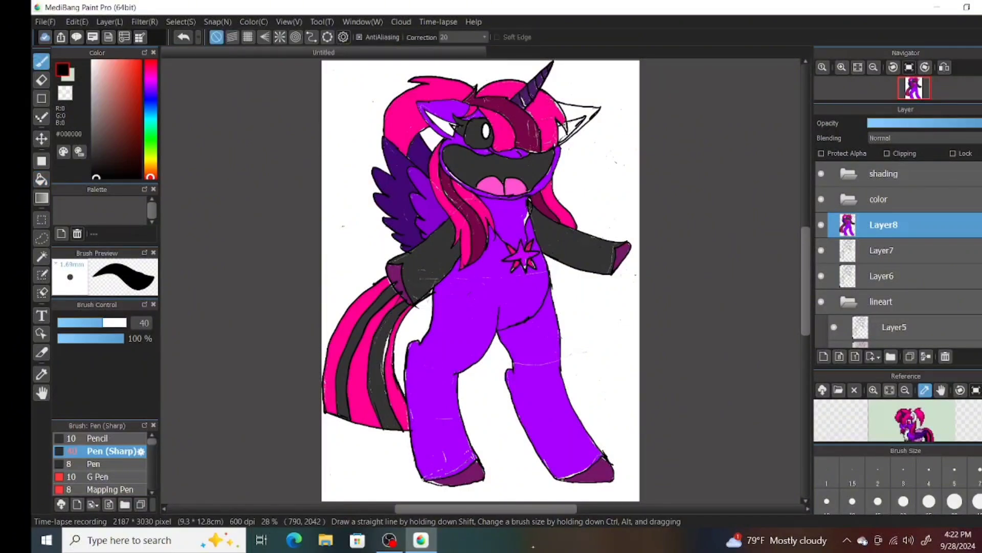
key(x)
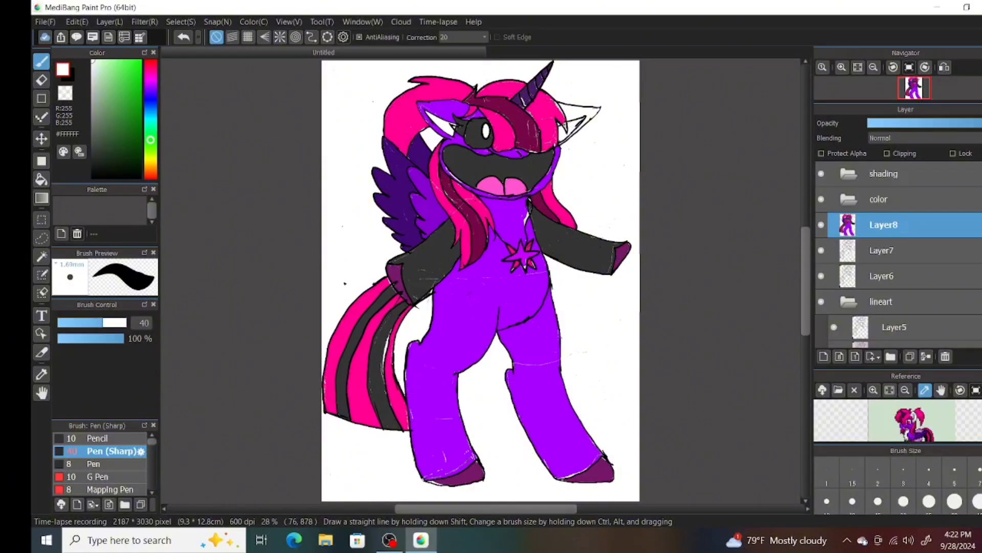
click(909, 356)
double_click(883, 224)
click(618, 65)
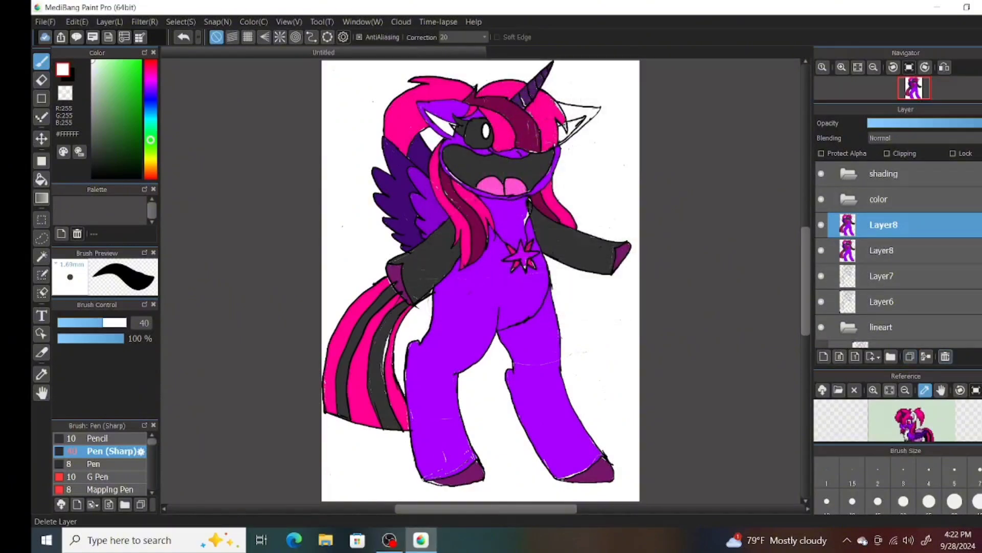
click(945, 356)
Add a new layer named Layer9 above Layer8 and move it into the color folder.
click(883, 225)
click(823, 356)
double_click(886, 225)
click(551, 221)
click(788, 379)
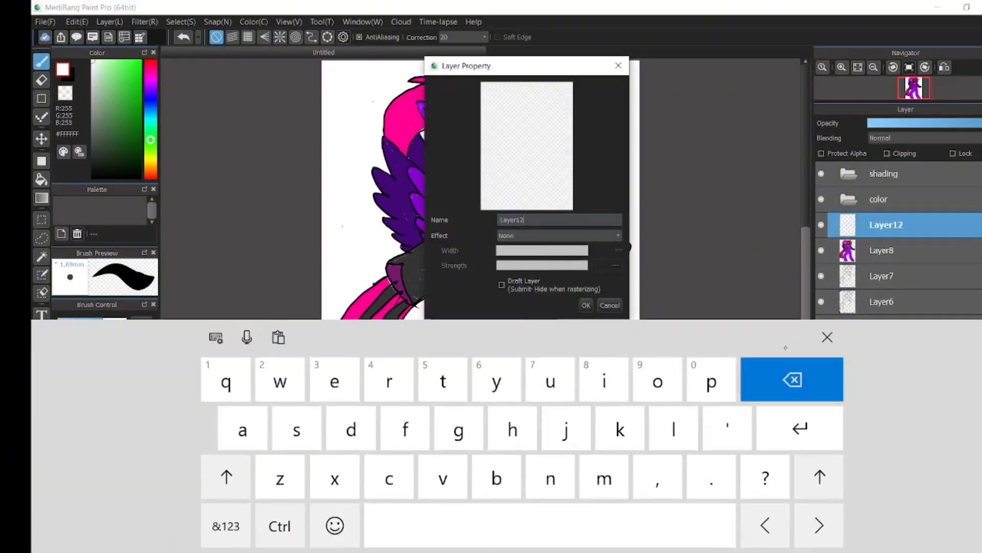
click(792, 379)
click(225, 525)
click(738, 478)
click(585, 305)
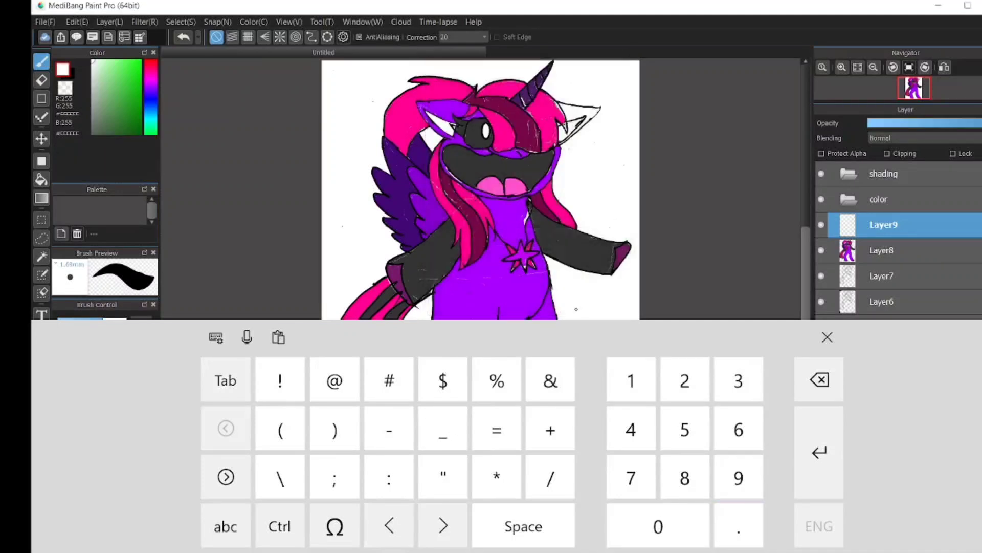
drag(883, 225, 879, 199)
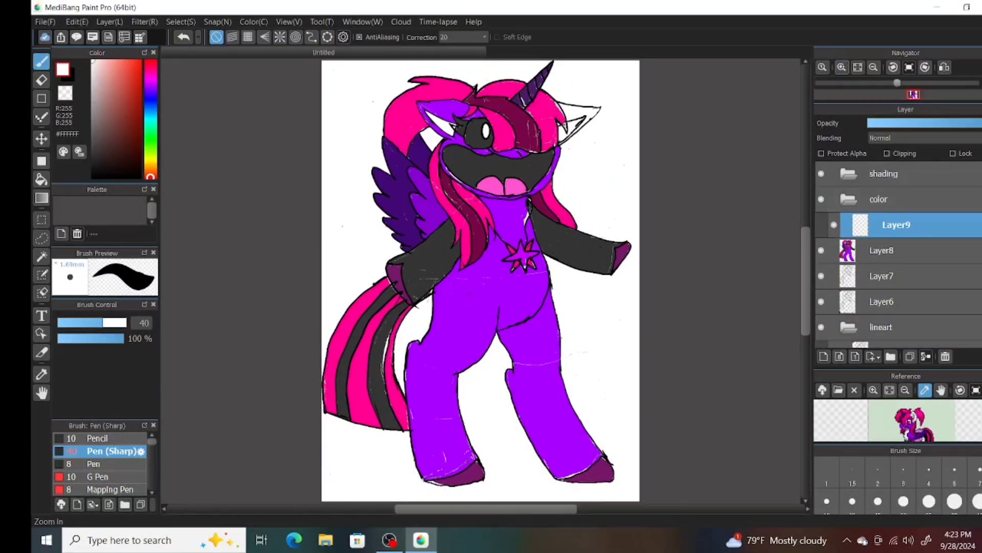
On Layer9, paint over gaps in the neck, torso and legs with sampled purple #AA00FF, retouching outlines in black #000000.
click(841, 67)
scroll(405, 339, up, 2)
key(i)
click(532, 295)
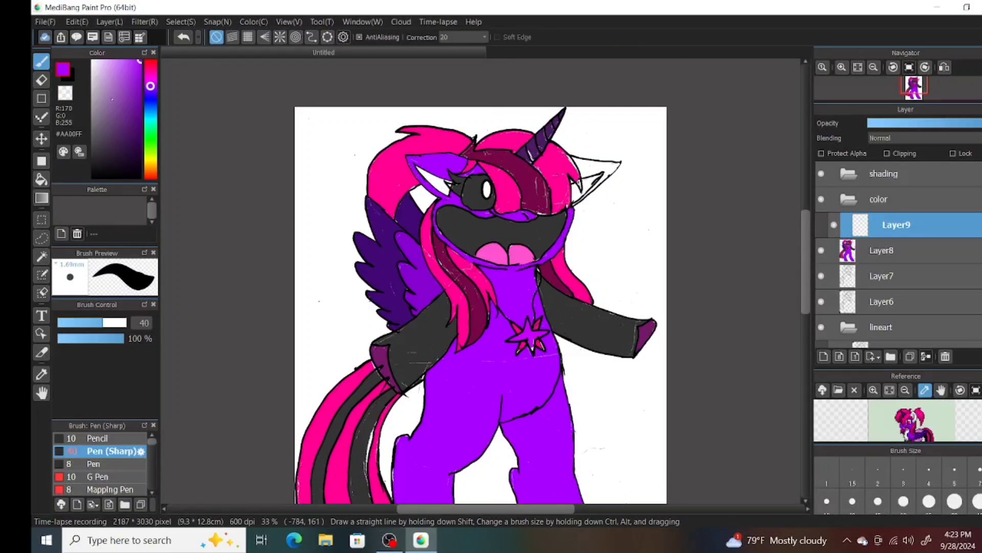
key(x)
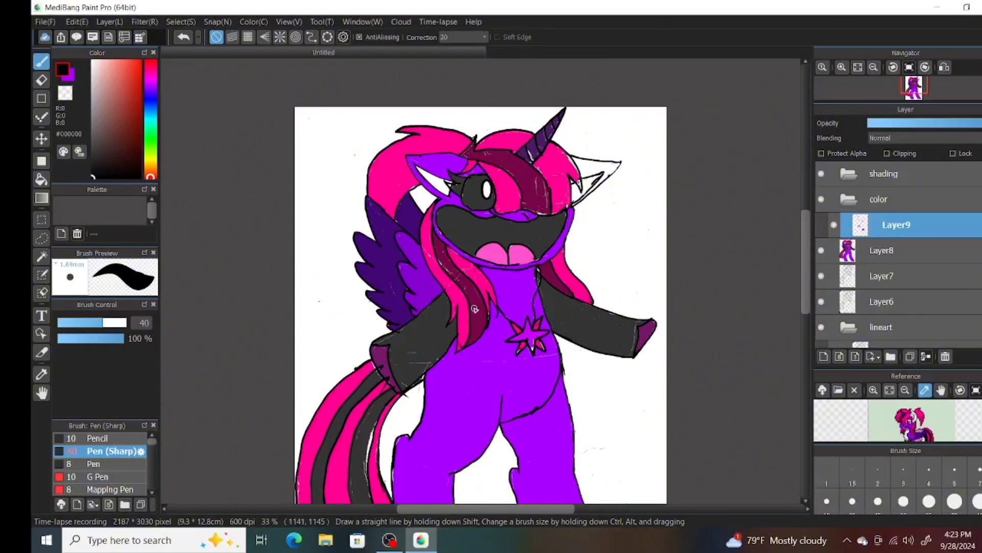
key(x)
scroll(516, 471, down, 5)
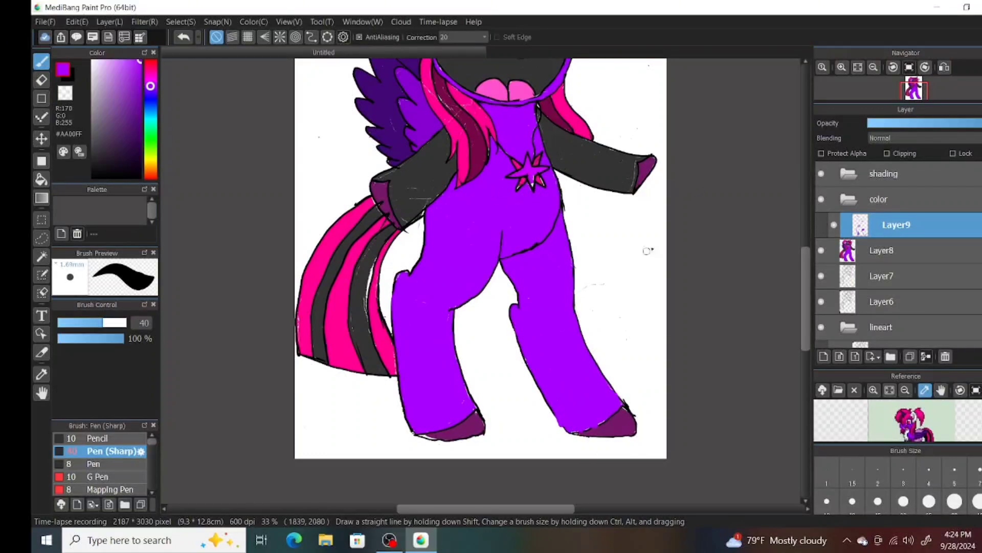
Sample pink #FF0092 from the chest star and touch up gaps in the star, the tail's upper edge and the mane.
click(150, 83)
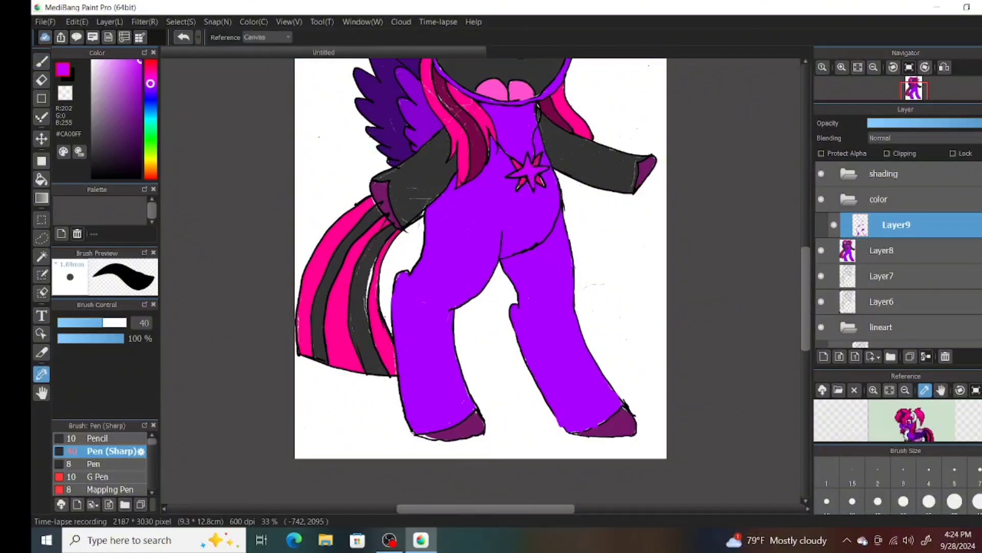
alt+click(535, 171)
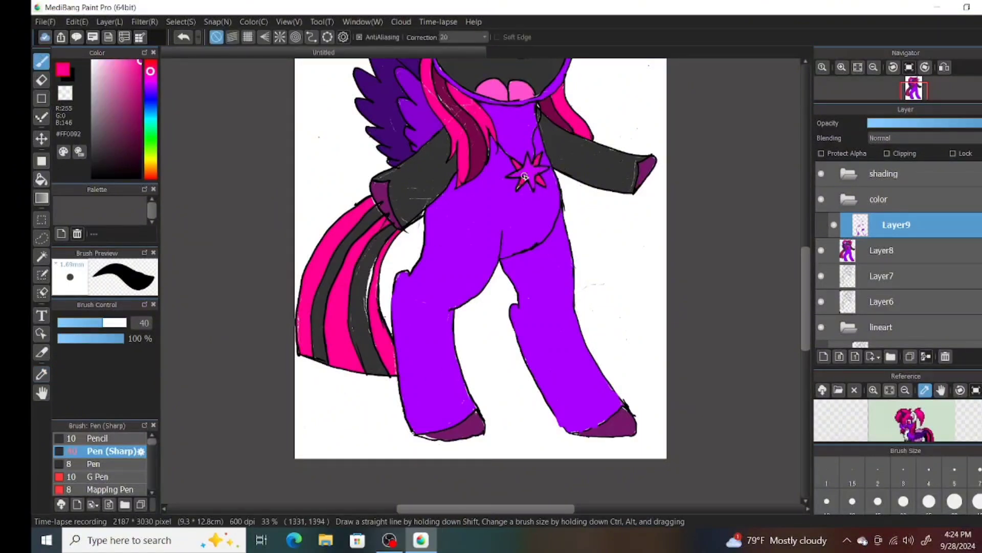
drag(524, 176, 518, 188)
drag(456, 92, 469, 95)
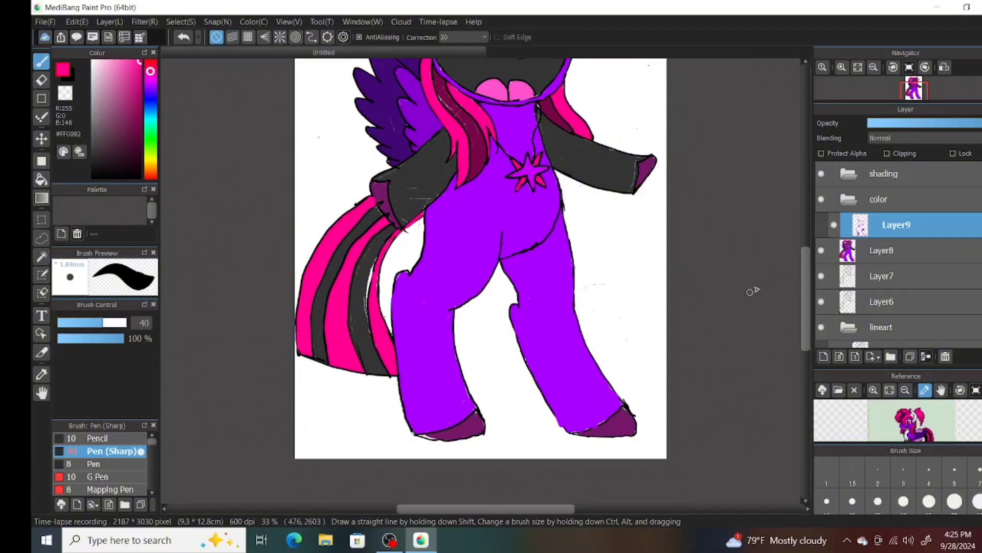
scroll(750, 287, up, 3)
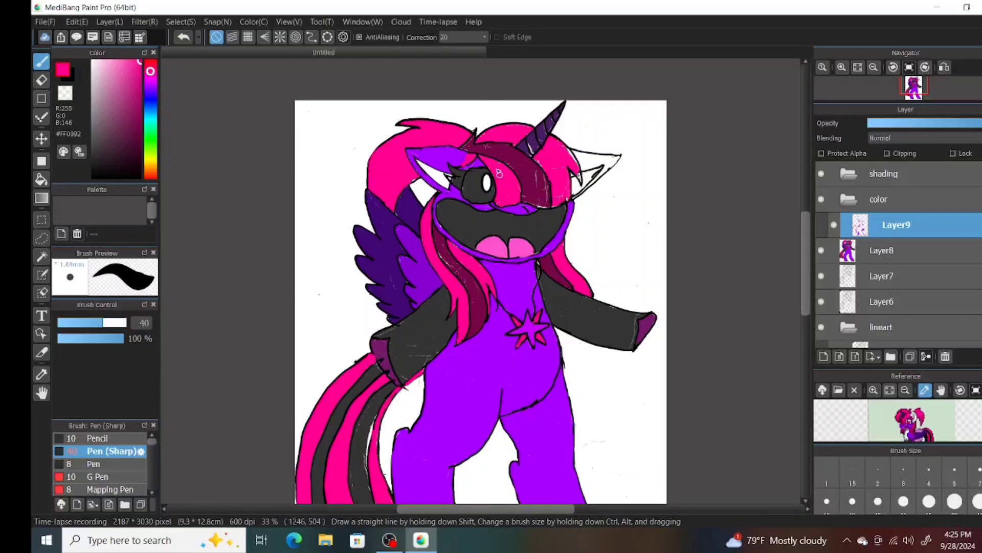
click(183, 37)
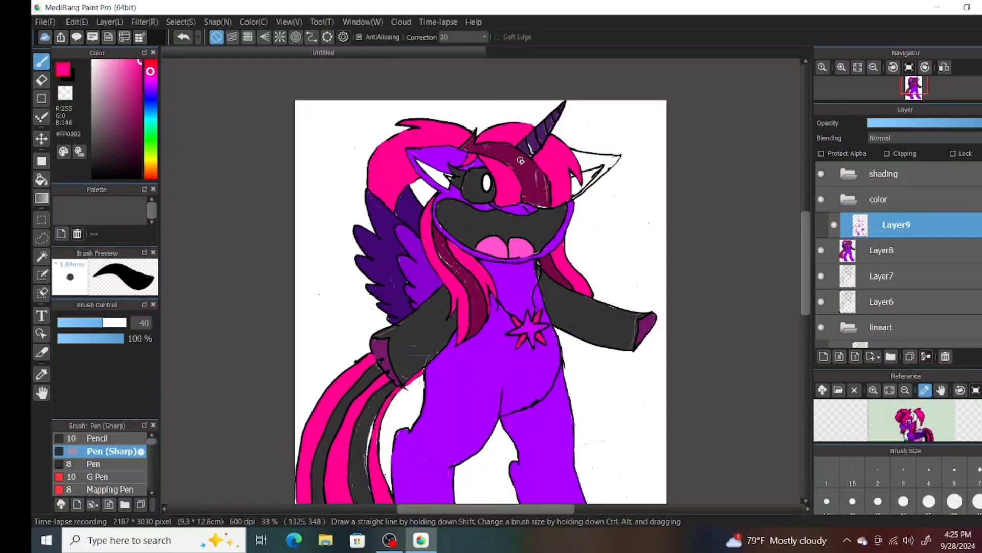
Retouch the horn with sampled dark purple #4B1C64 and the hooves with sampled plum #751869.
alt+click(532, 149)
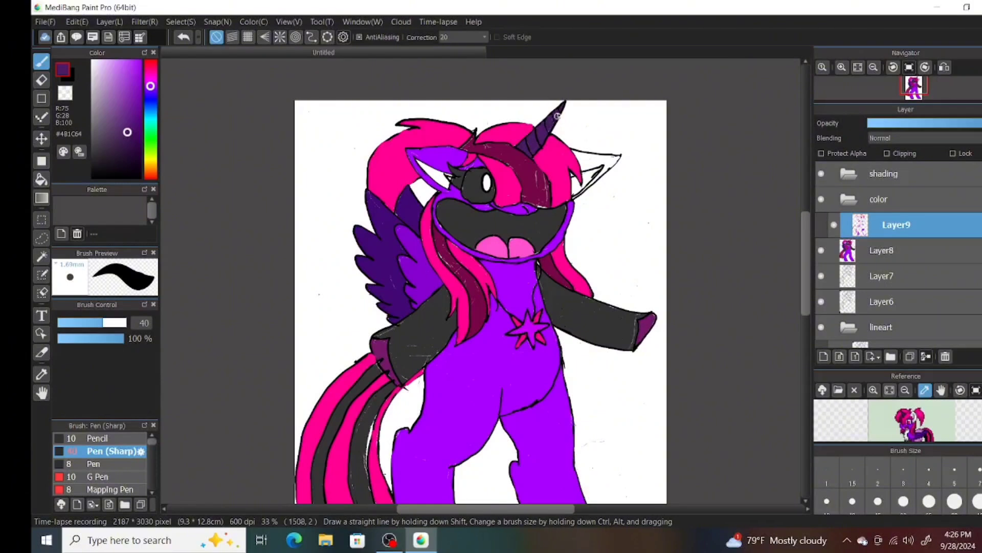
drag(805, 230, 805, 262)
alt+click(384, 233)
click(41, 179)
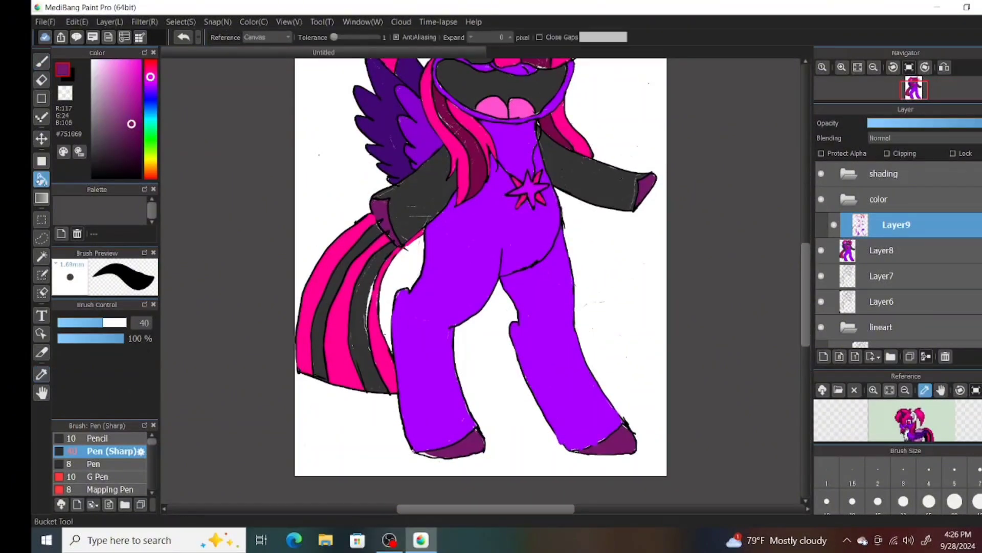
click(41, 61)
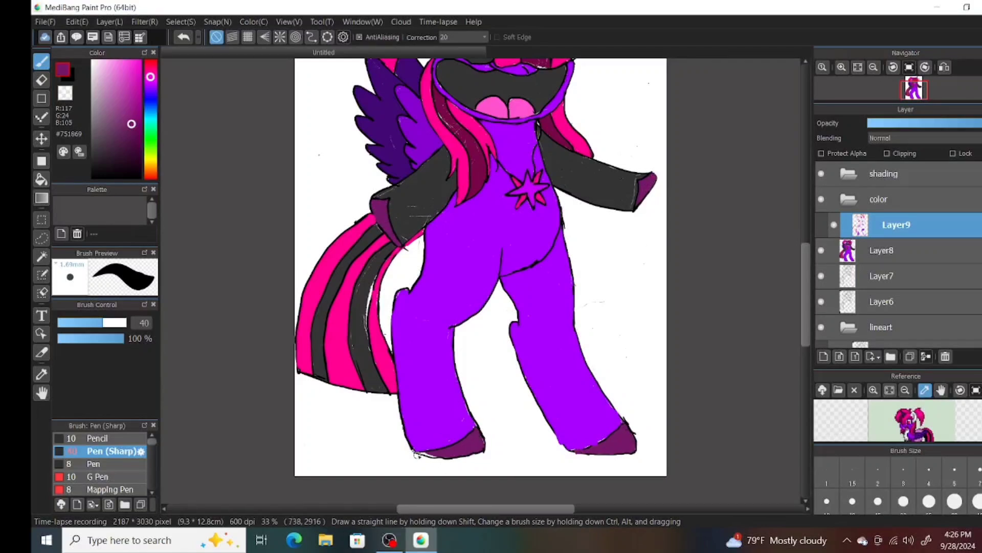
Touch up the lower leg edges with purple #AA00FF and fill gaps in the forelegs and dark tail stripes with #343434.
alt+click(458, 425)
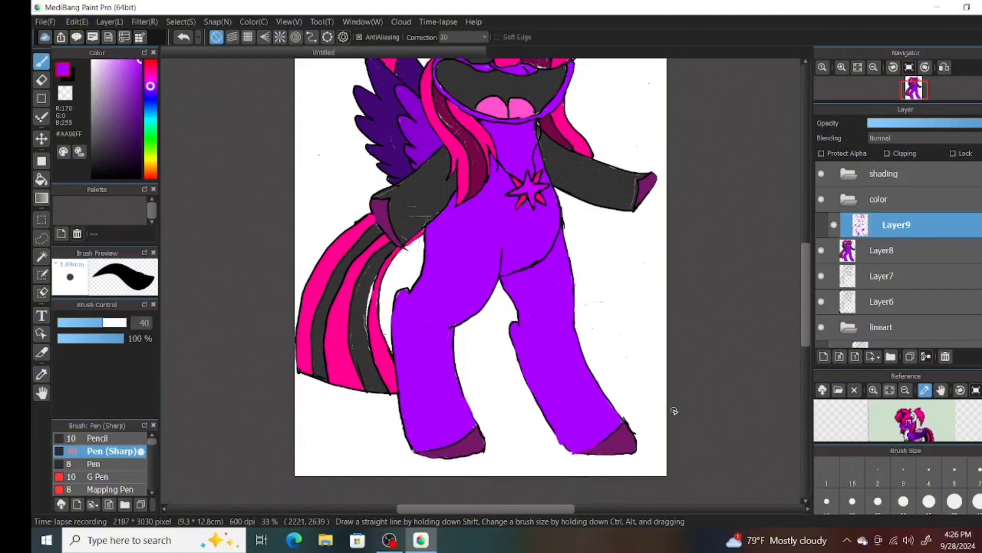
alt+click(398, 202)
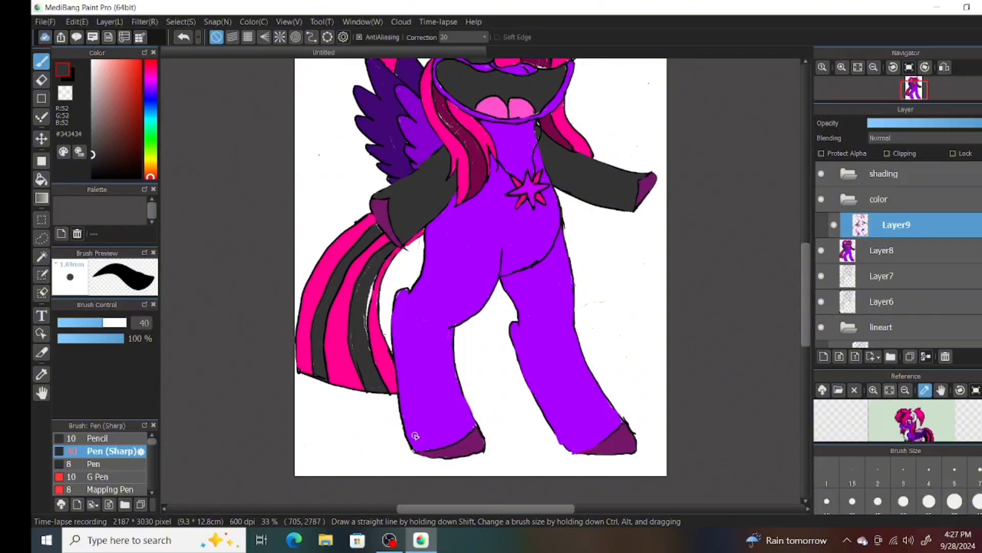
drag(366, 276, 371, 359)
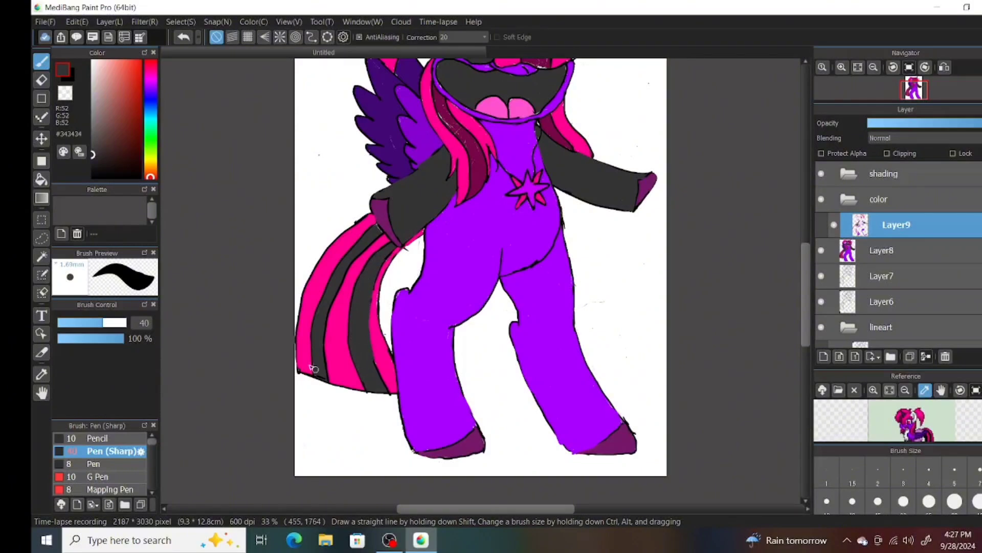
drag(314, 368, 320, 377)
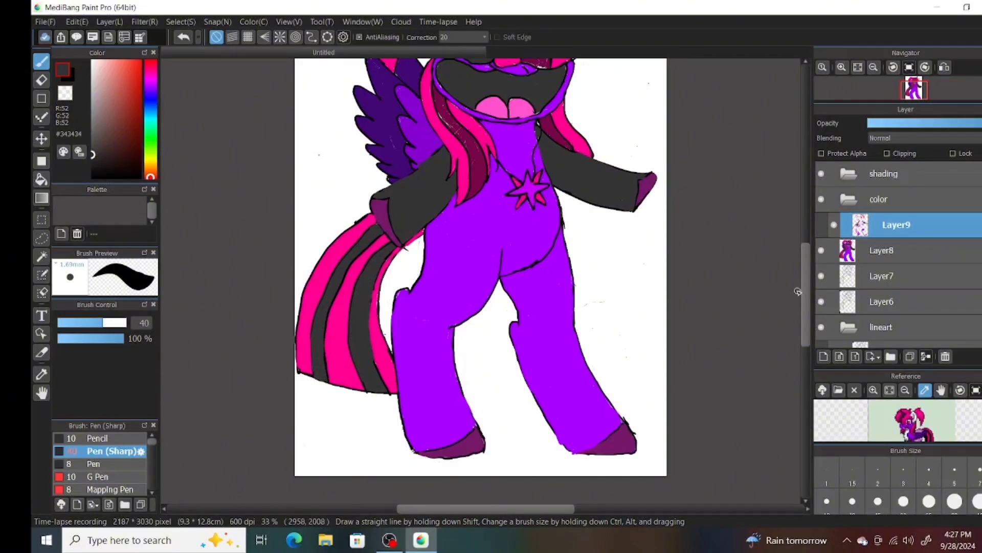
Fill the gaps in the wing feathers with sampled dark purple #430876 and lighter purple #8601CE.
scroll(800, 267, up, 3)
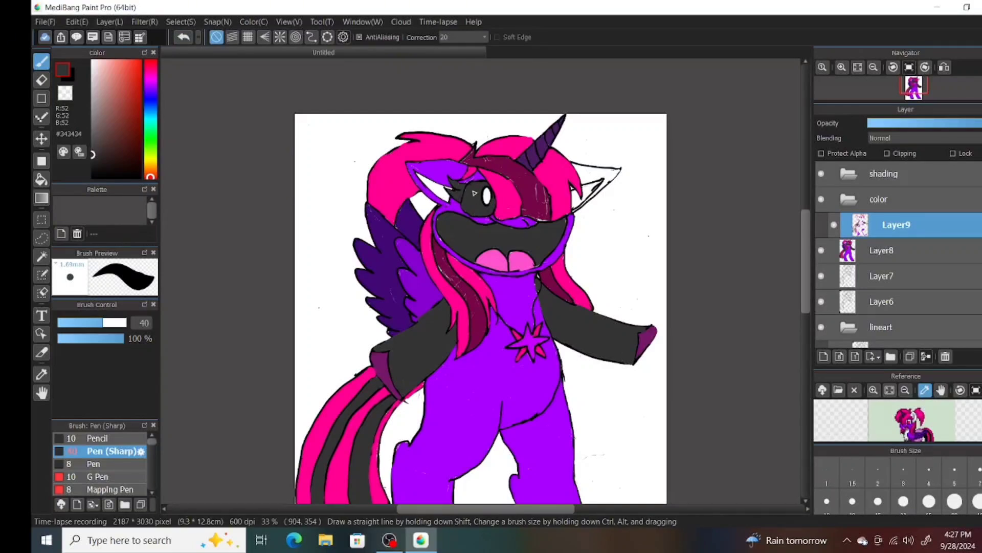
alt+click(382, 277)
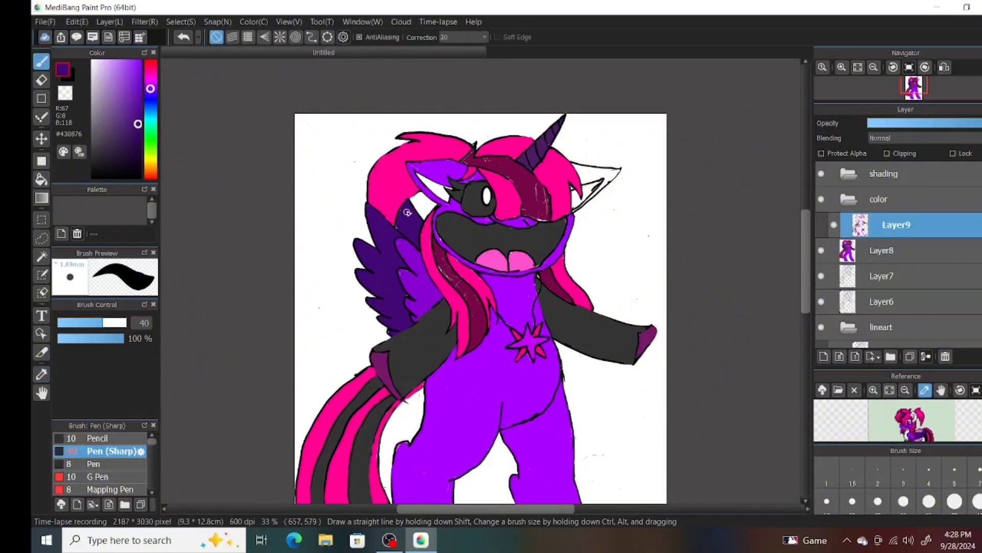
alt+click(404, 275)
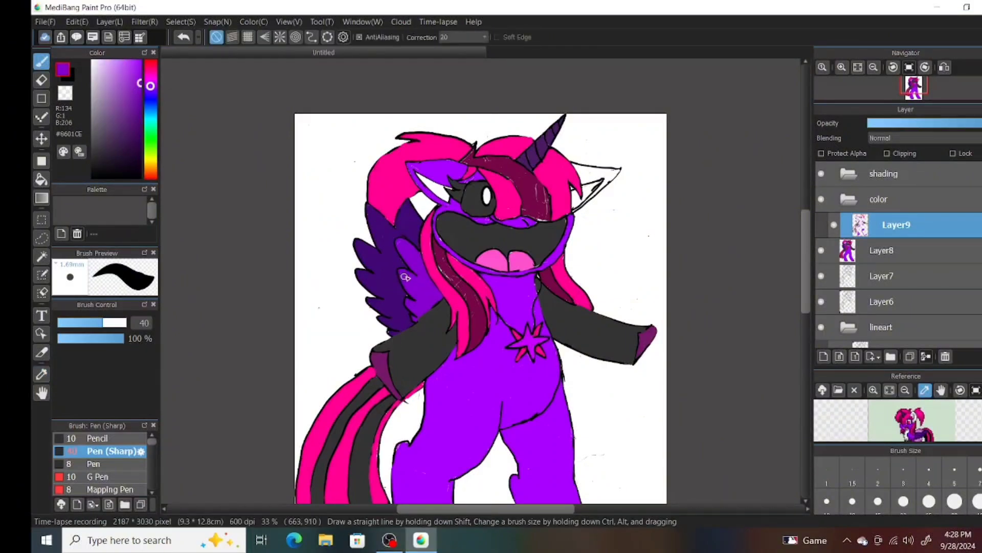
Cover the gaps in the mane's dark stripes with #760647 and clean up the face around the mouth with #AA00FF and #343434.
alt+click(512, 160)
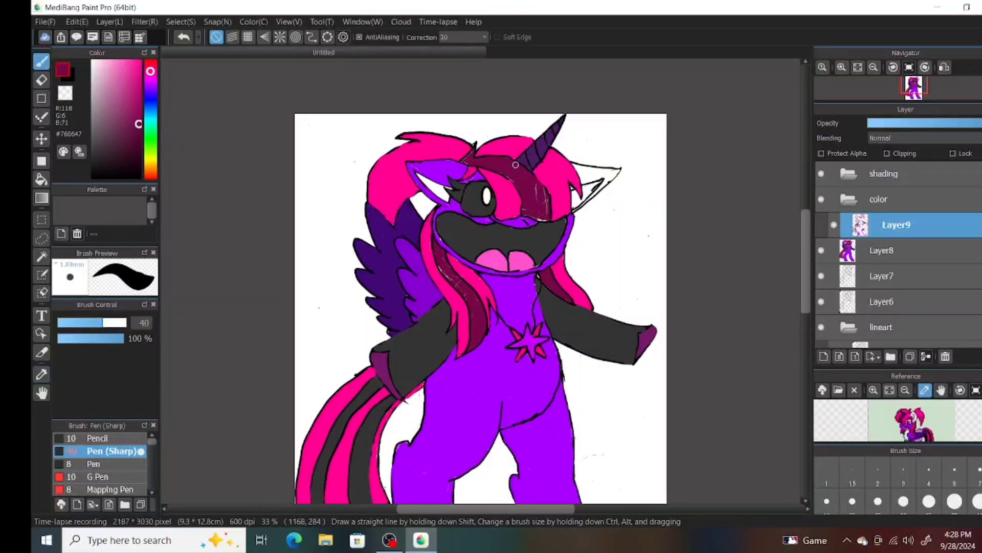
drag(540, 217, 534, 201)
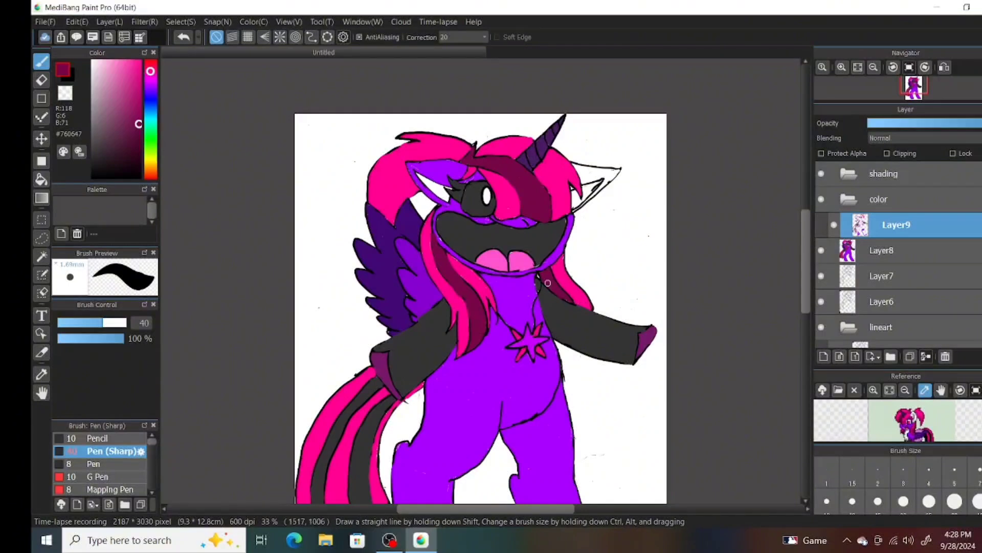
alt+click(444, 245)
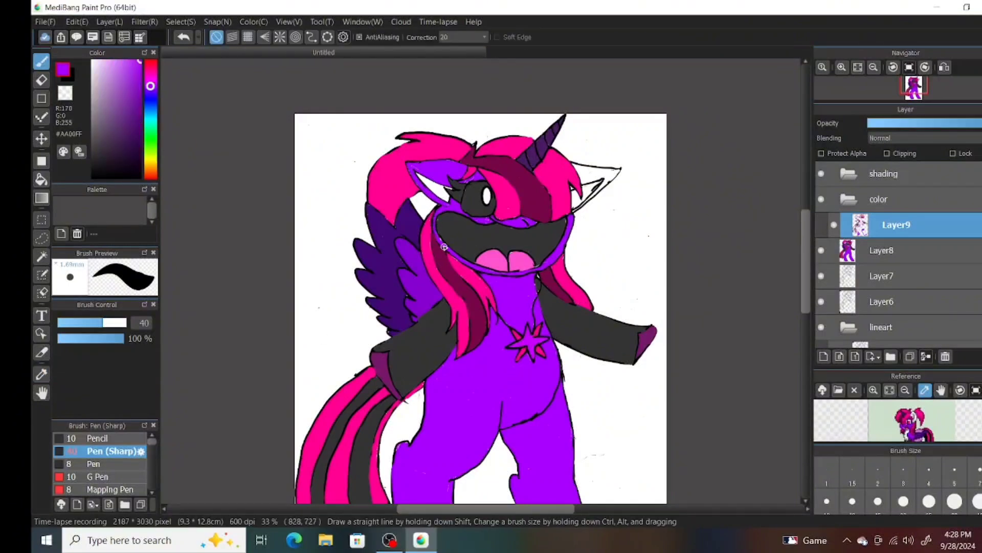
alt+click(467, 262)
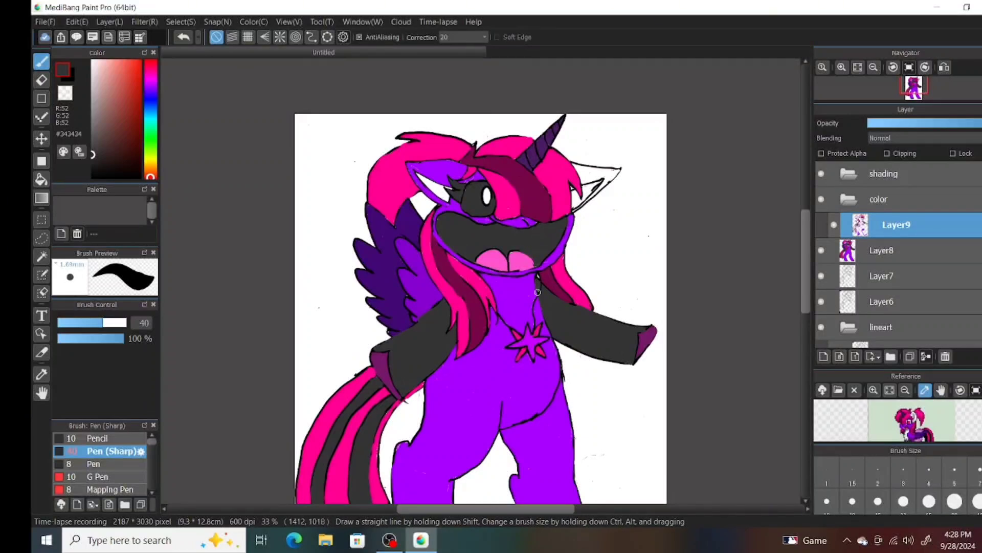
click(42, 374)
mouse_move(803, 220)
mouse_down()
mouse_move(803, 262)
mouse_move(803, 216)
mouse_up()
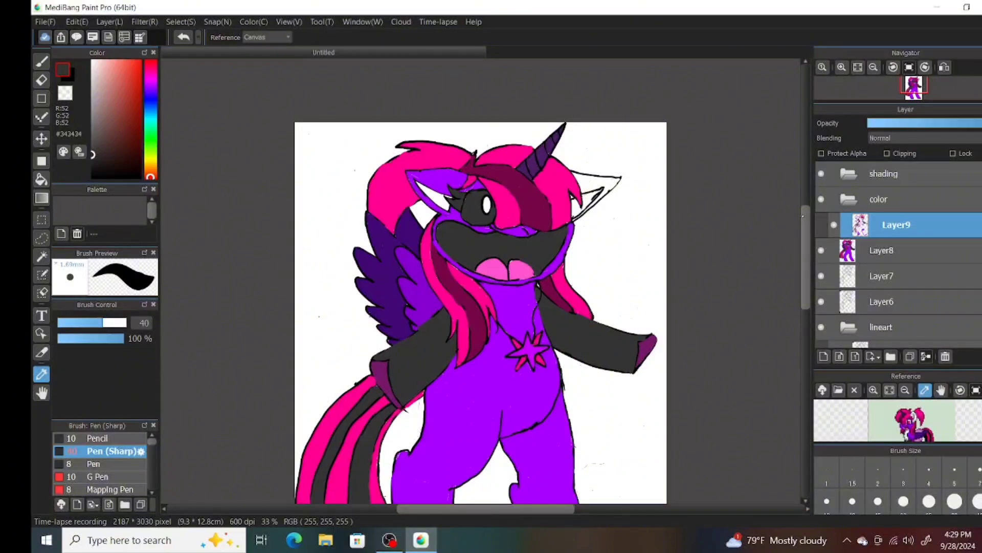
scroll(481, 307, down, 3)
scroll(481, 307, up, 1)
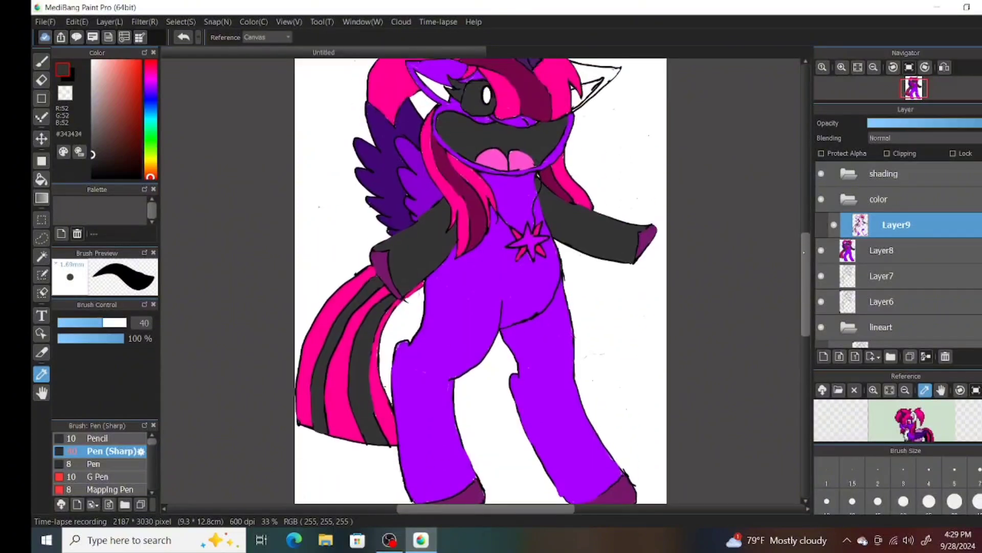
click(389, 539)
click(792, 20)
click(857, 67)
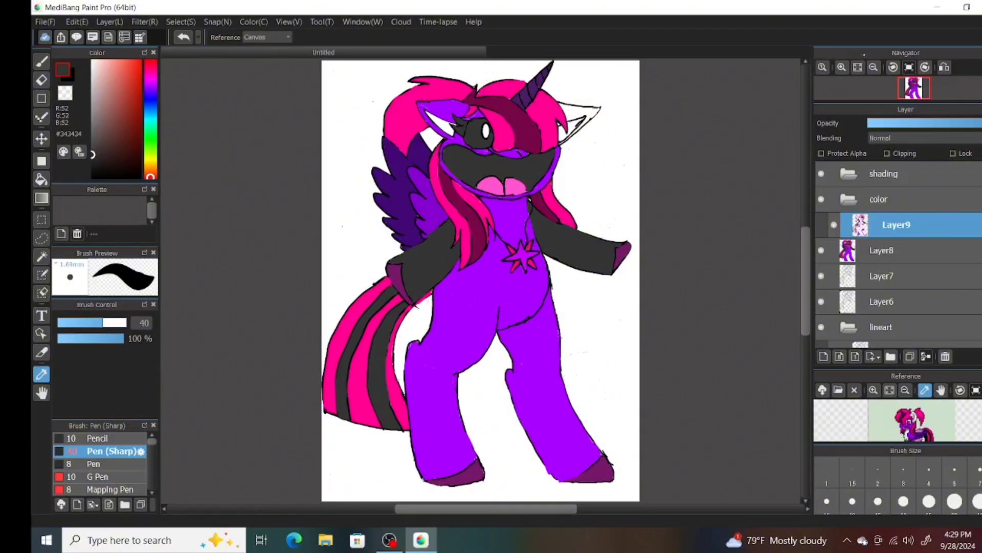
With black #000000 as the colour, duplicate Layer9, rename the copy Layer10 and move it into the shading folder.
click(73, 77)
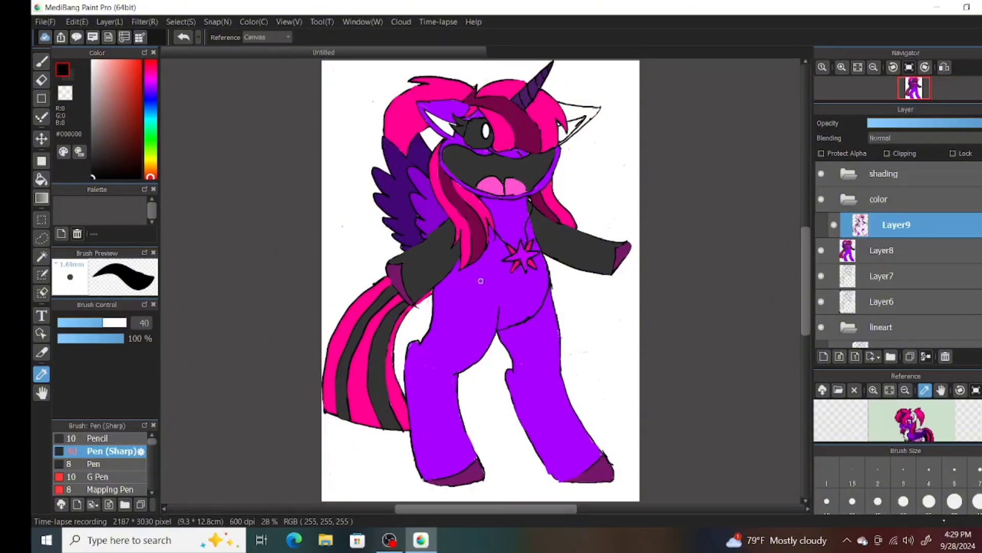
scroll(898, 483, down, 1)
scroll(148, 490, down, 2)
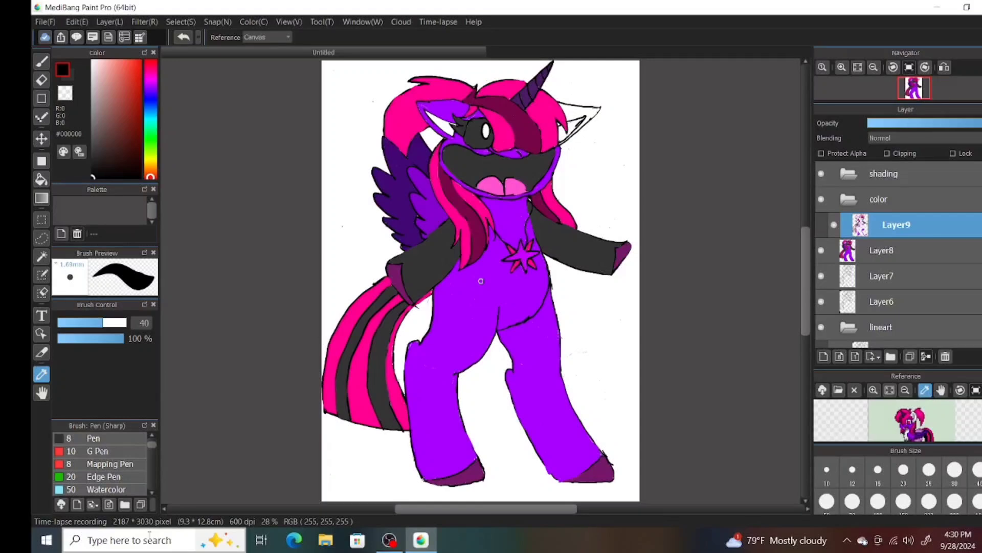
click(909, 356)
double_click(896, 225)
click(559, 219)
click(792, 379)
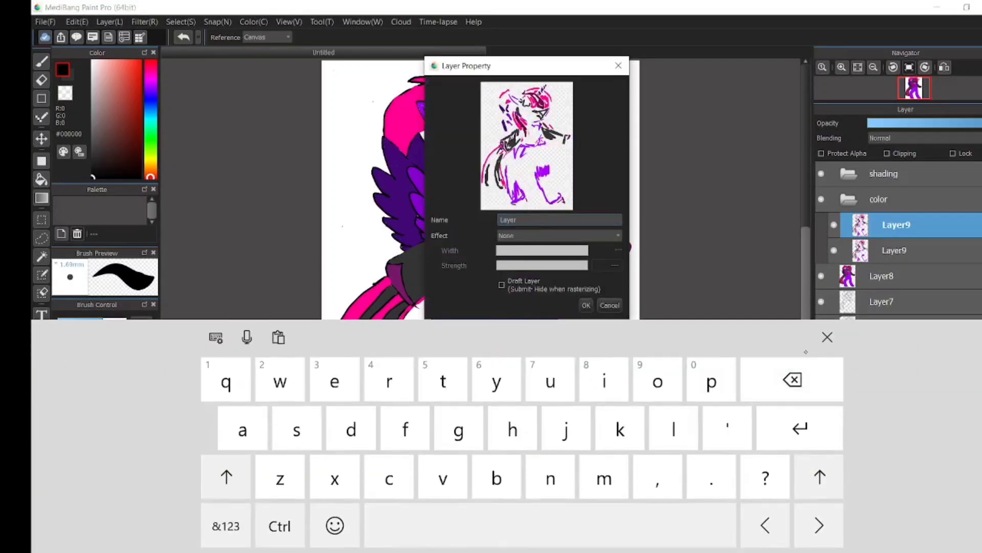
click(226, 526)
click(630, 379)
click(658, 525)
click(586, 305)
drag(899, 225, 898, 173)
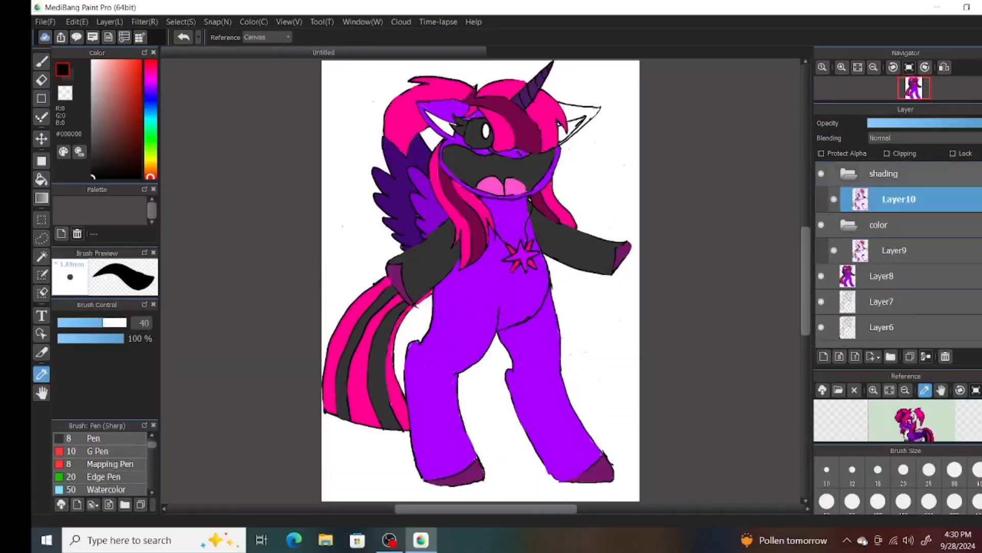
Choose Airbrush (Soft) at size 150 and shade the edges of the dark forelegs with near-black #0E0E0E.
scroll(100, 463, down, 5)
click(103, 484)
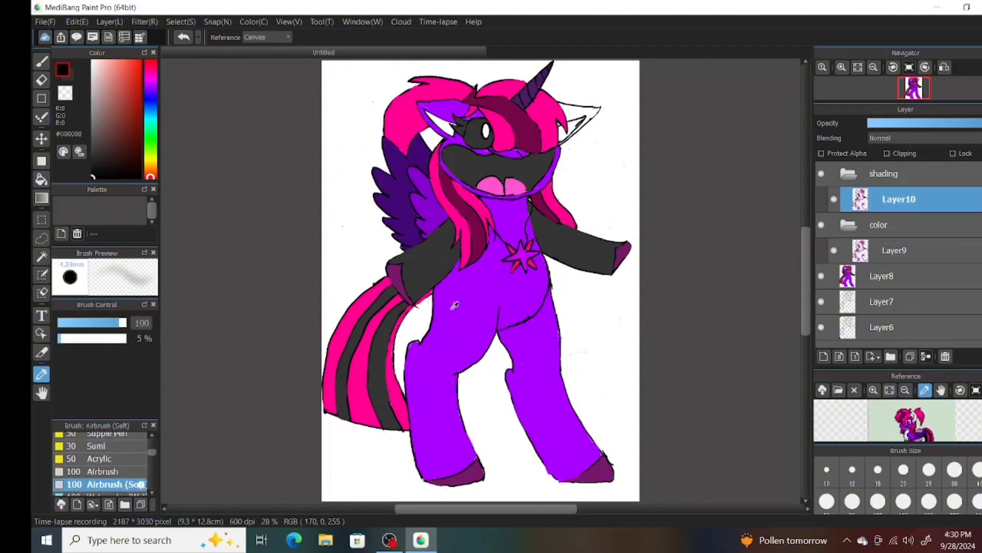
click(907, 500)
click(41, 62)
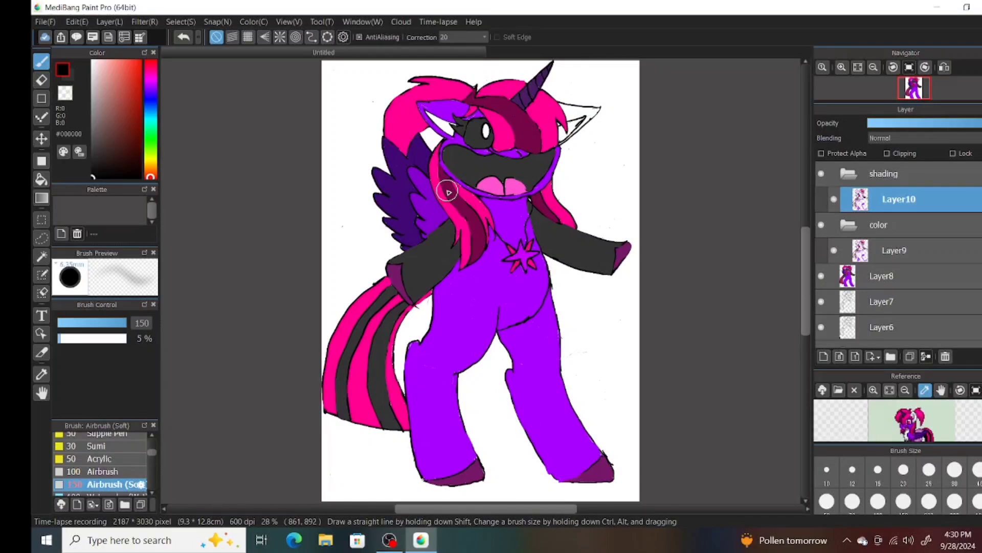
click(91, 173)
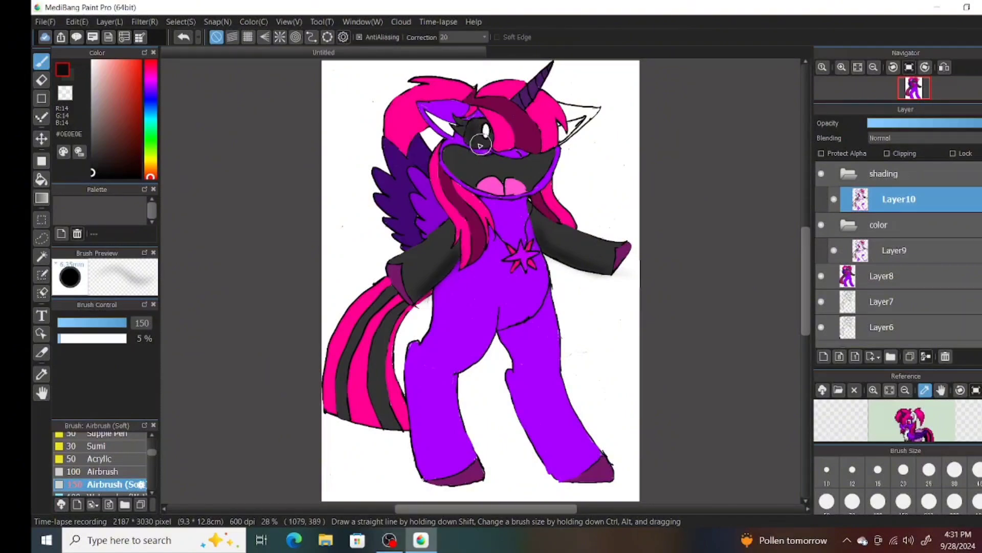
Shade the eye and mouth with the soft airbrush at sizes 40 and 100, and the dark tail stripes at size 70.
click(976, 470)
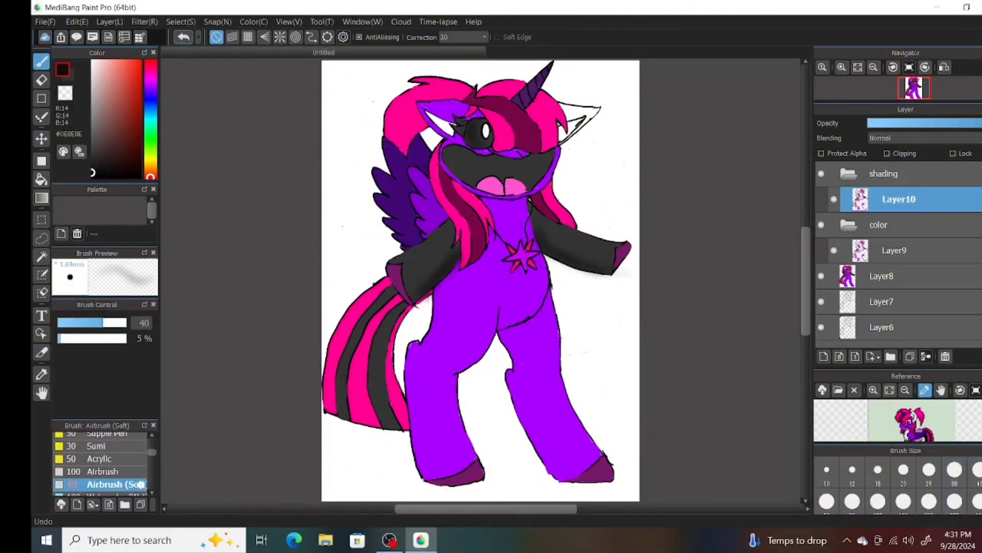
click(878, 501)
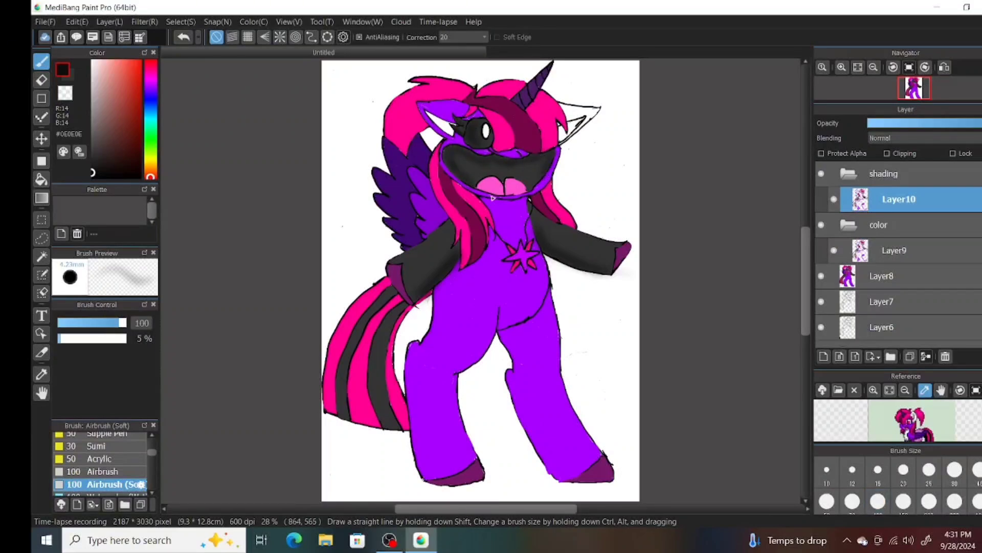
click(852, 501)
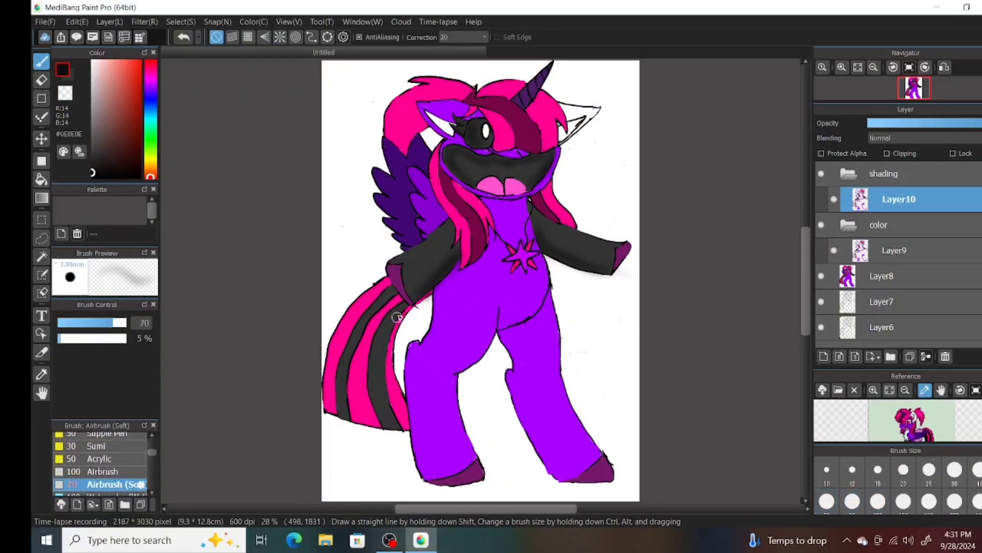
mouse_move(346, 408)
mouse_down()
mouse_move(361, 328)
mouse_move(394, 293)
mouse_up()
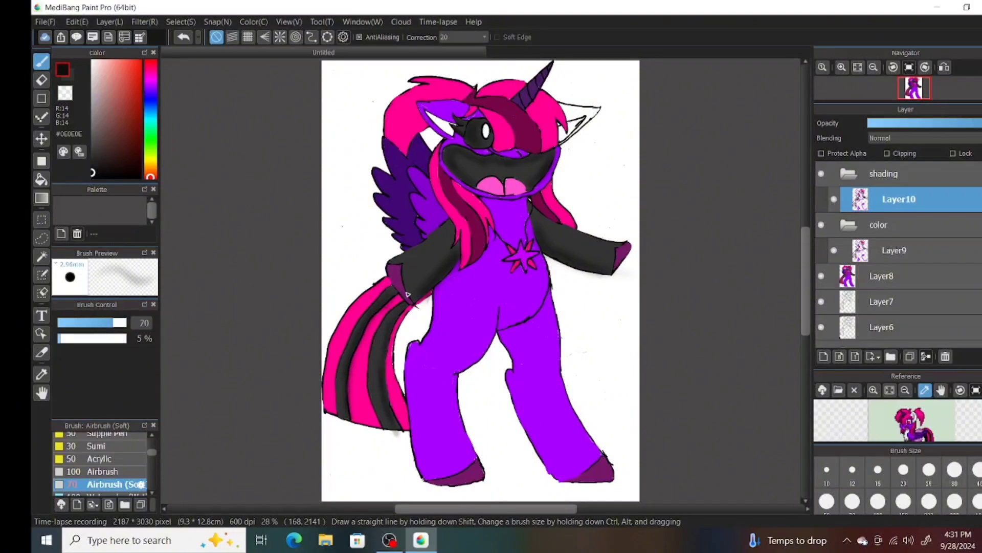
Set the colour to grey #6F6F6F and highlight the dark tail stripes at size 70 and the left-hand foreleg at size 150.
drag(93, 105, 92, 126)
drag(402, 302, 379, 413)
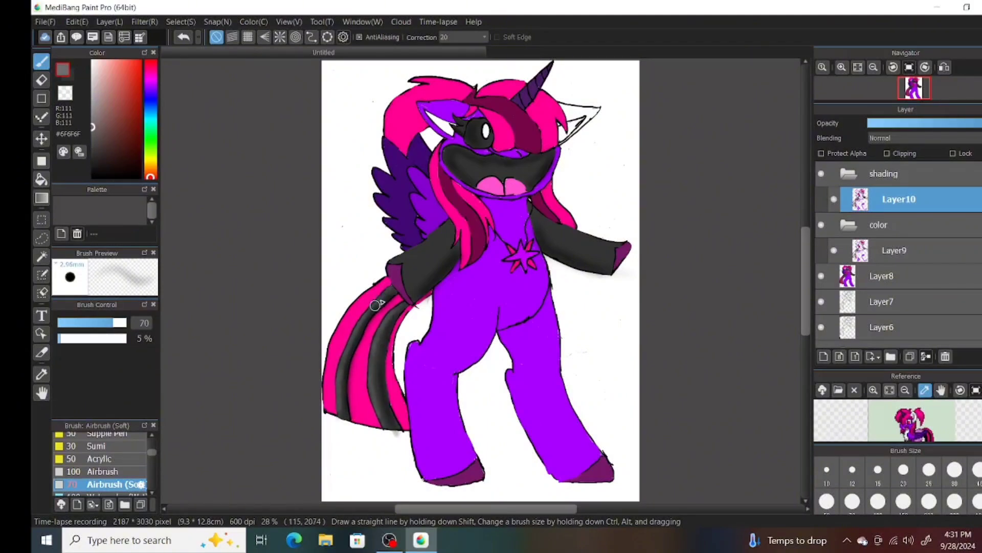
click(878, 501)
click(903, 501)
drag(414, 252, 441, 232)
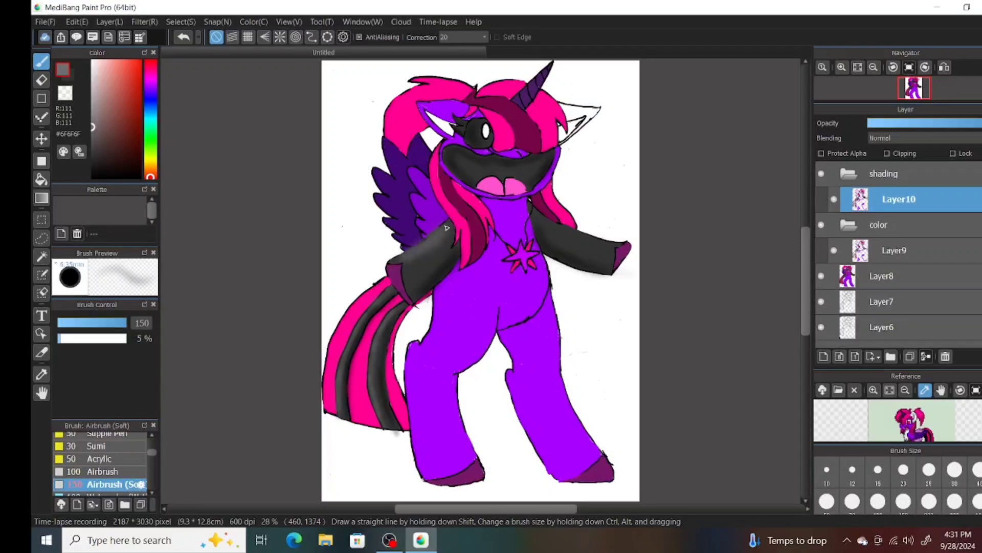
Highlight the right-hand foreleg in grey #6F6F6F, and brighten the middle of both forelegs with white #FFFFFF.
drag(541, 220, 631, 251)
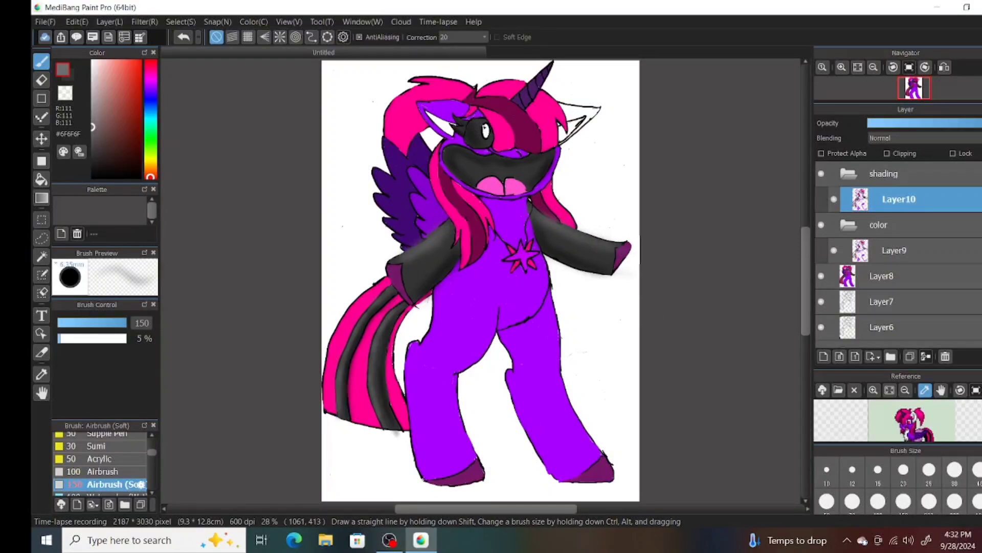
click(92, 60)
drag(541, 229, 609, 257)
drag(446, 240, 409, 275)
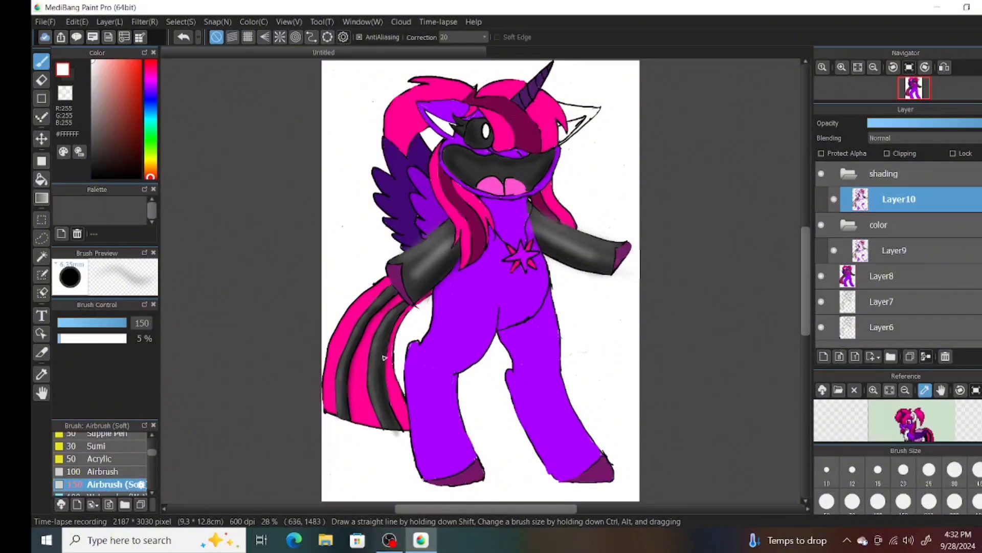
Sample the body purple and shade the edges of the torso and hind legs with darker purple #7C04B9.
click(42, 373)
click(441, 295)
click(438, 289)
key(b)
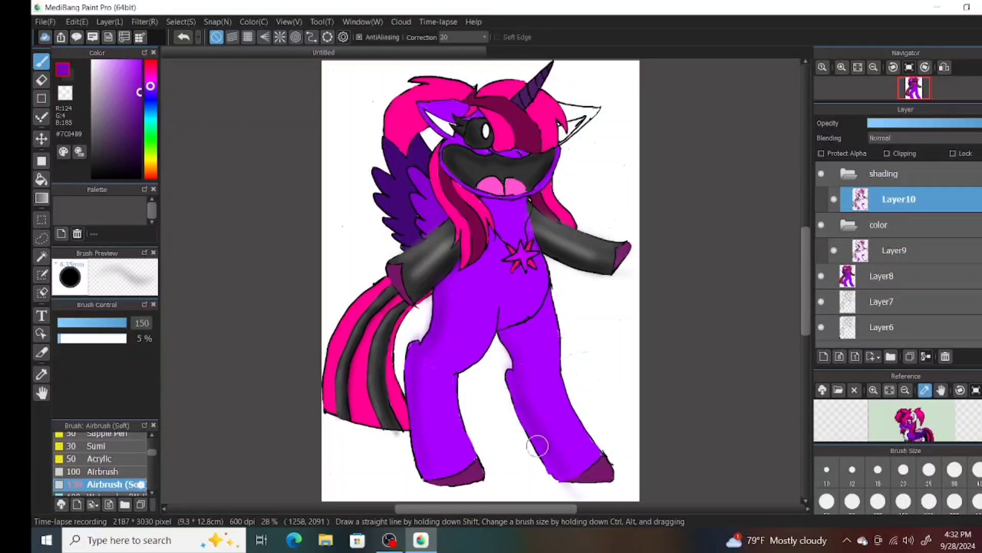
Set the colour to light purple #CA62FF and highlight the hind legs, chest and belly.
click(137, 60)
drag(136, 56, 123, 60)
mouse_move(491, 318)
mouse_down()
mouse_move(467, 371)
mouse_move(476, 365)
mouse_move(449, 369)
mouse_move(474, 471)
mouse_up()
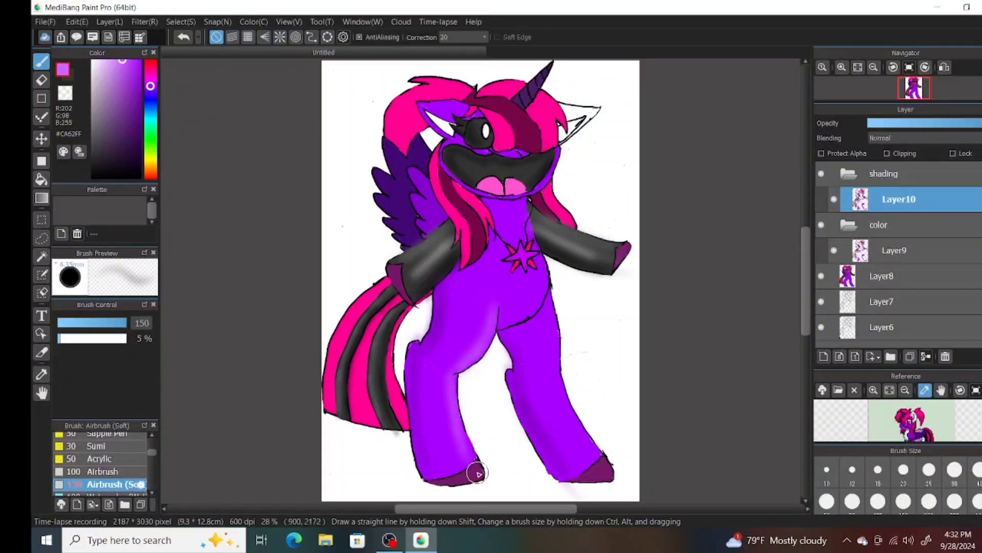
drag(547, 307, 589, 443)
mouse_move(523, 209)
mouse_down()
mouse_move(540, 250)
mouse_move(508, 330)
mouse_up()
Touch up the body shading with purple #9209D7, and add whitish highlights to the hind legs and belly.
click(139, 78)
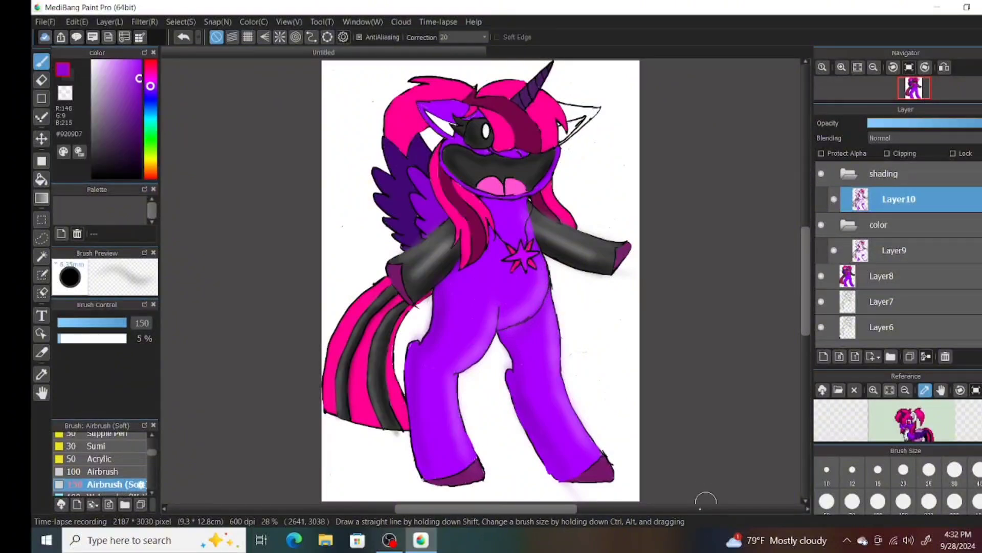
right_click(489, 373)
mouse_move(471, 302)
mouse_down()
mouse_move(442, 356)
mouse_move(453, 461)
mouse_up()
mouse_move(534, 315)
mouse_down()
mouse_move(550, 398)
mouse_move(525, 302)
mouse_move(536, 318)
mouse_up()
Reduce the soft airbrush to size 50 and shade the purple rim of the left-hand ear with dark and light purple.
drag(137, 71, 141, 86)
click(827, 500)
mouse_move(422, 106)
mouse_down()
mouse_move(459, 124)
mouse_move(427, 120)
mouse_move(437, 128)
mouse_move(434, 104)
mouse_move(420, 102)
mouse_move(437, 124)
mouse_up()
click(116, 60)
Set the colour to pale blue #CEDFF3 and shade the white areas inside both ears.
drag(115, 63, 92, 84)
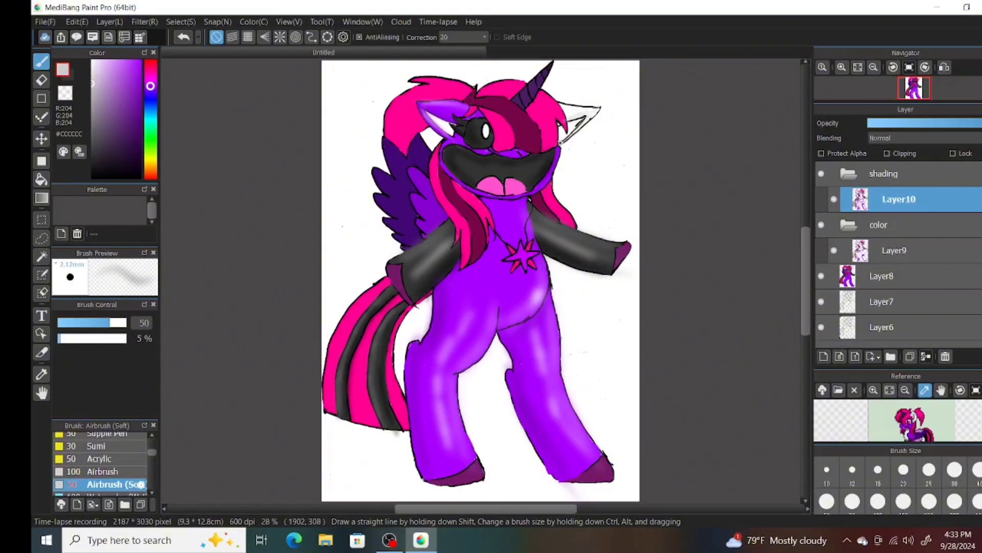
click(150, 108)
click(99, 64)
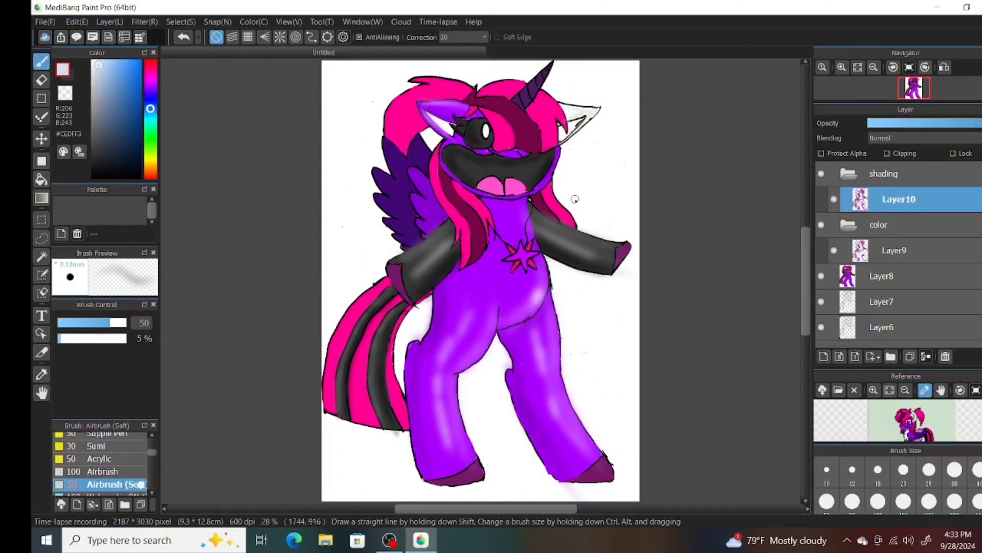
drag(560, 139, 578, 120)
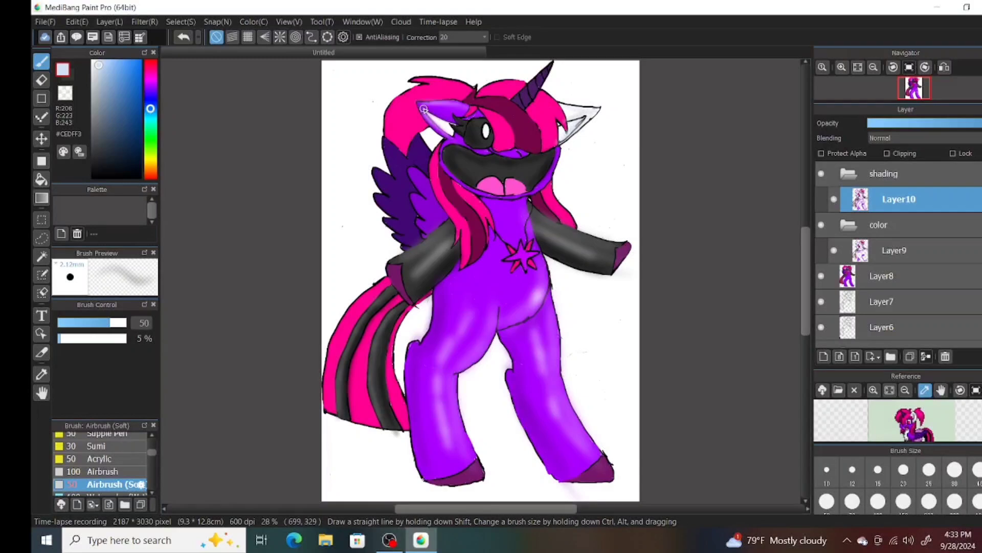
drag(424, 109, 463, 128)
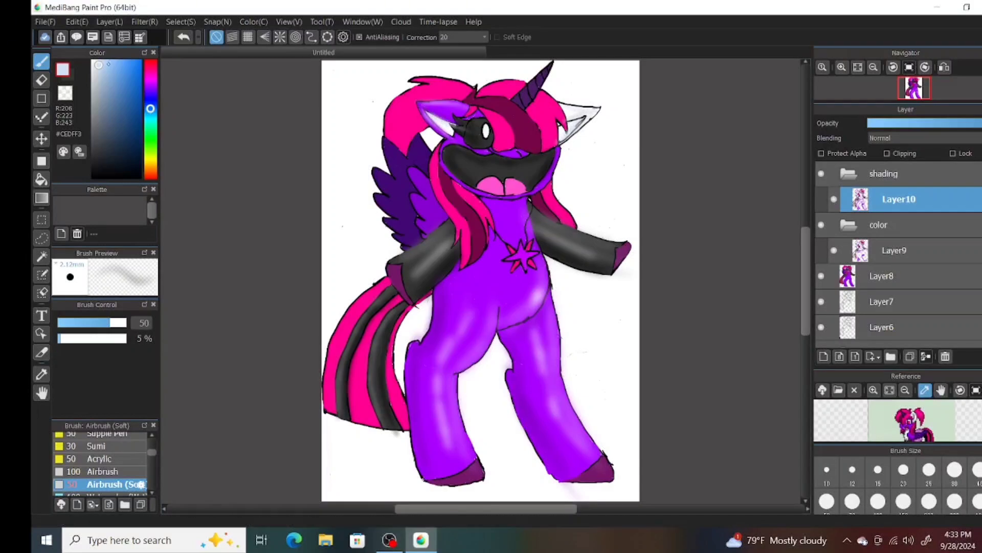
Shade the chest and face in purple #7300AD at sizes 100 and 40, adding tones of #CA62FF and #900AD4.
alt+click(515, 257)
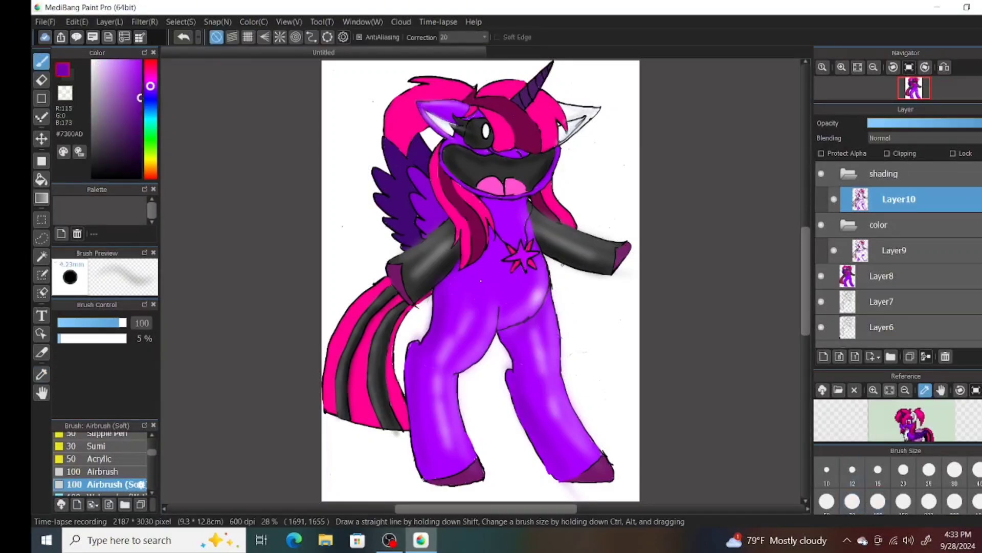
click(975, 468)
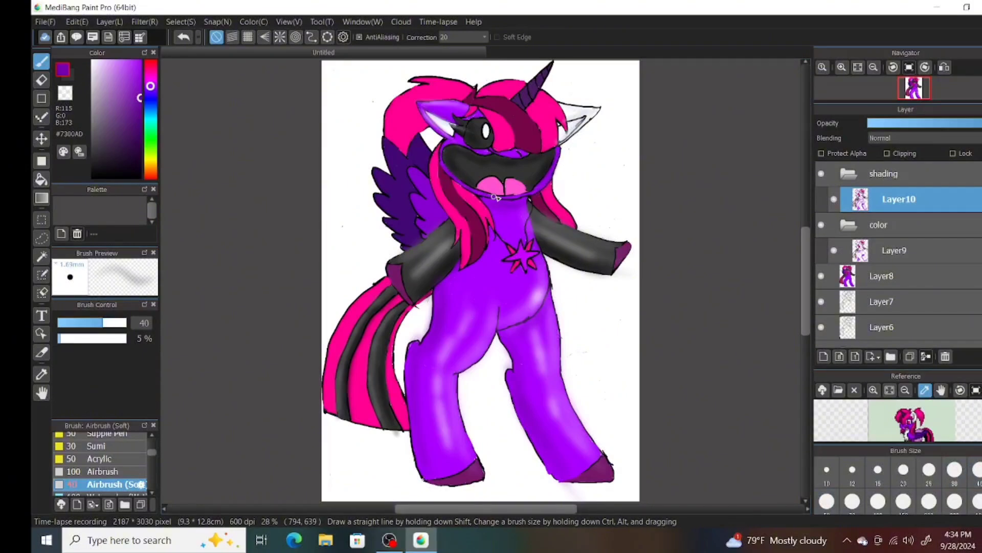
alt+click(444, 170)
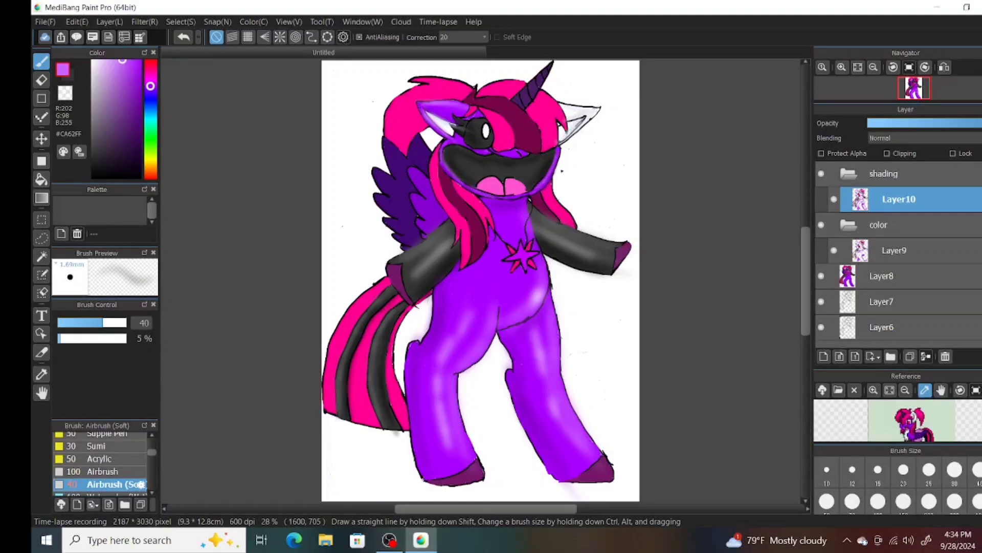
click(139, 80)
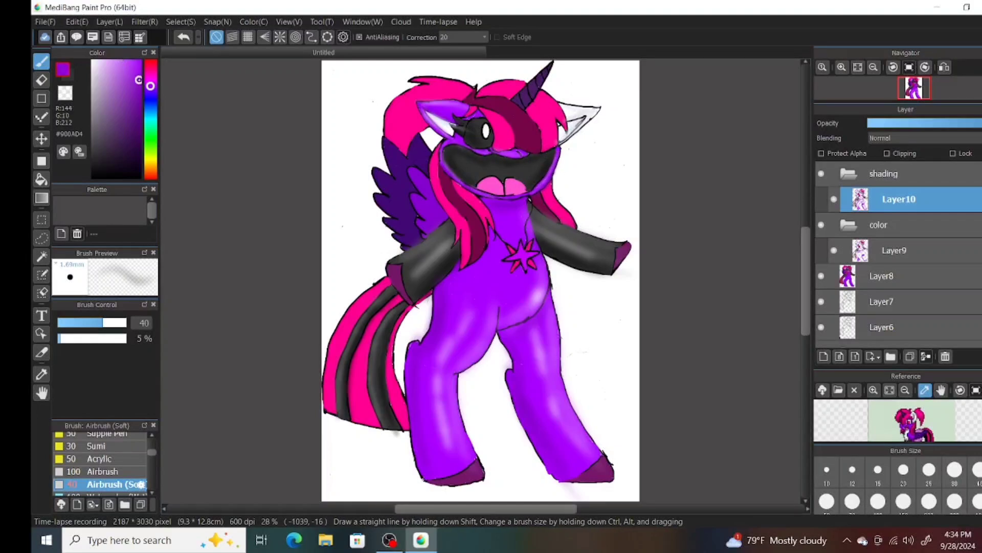
Shade the front hooves with dark plum #4F0745, highlight them with magenta #B821A4, and add white glints.
alt+click(537, 149)
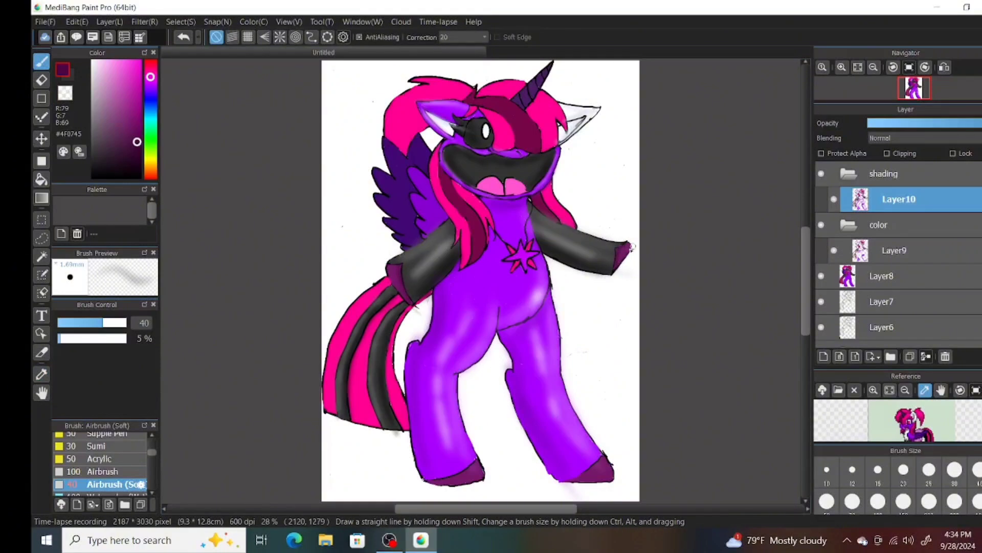
alt+click(387, 258)
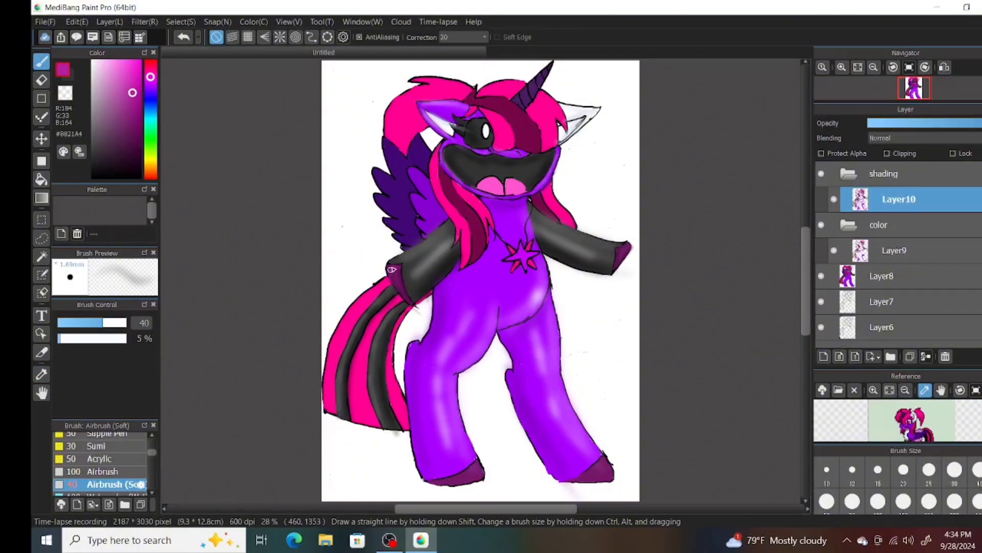
alt+click(590, 215)
drag(623, 245, 629, 248)
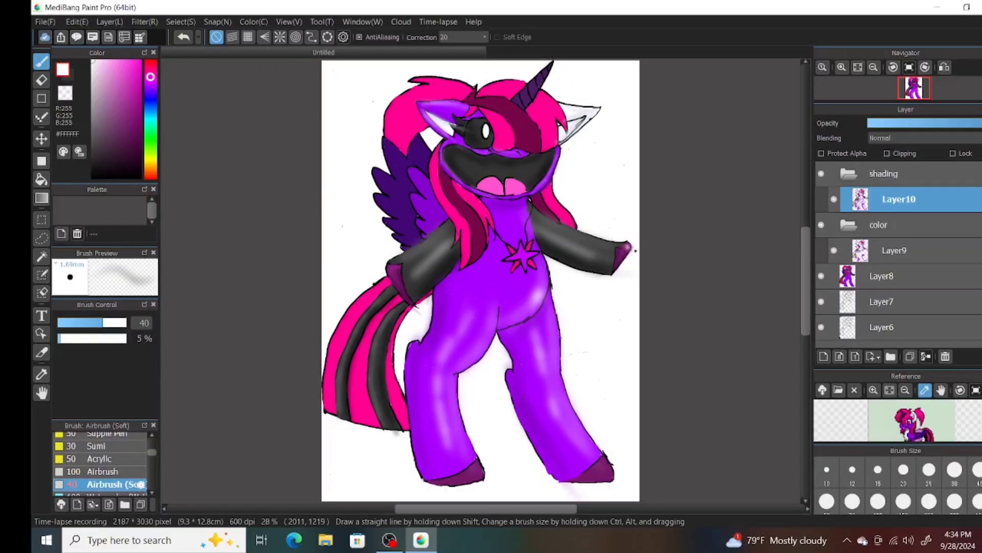
drag(392, 272, 395, 267)
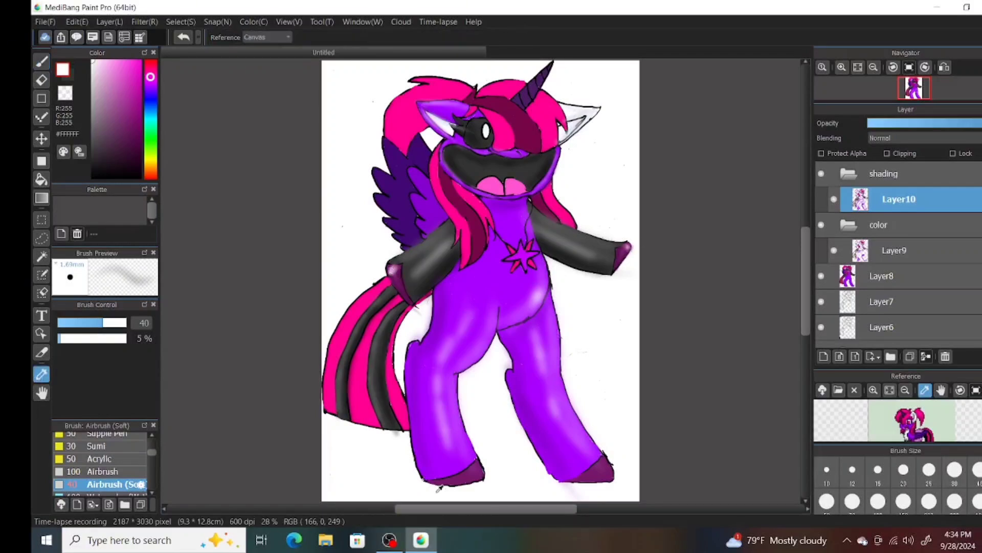
Shade the hind hooves with dark plum #4F0444 and highlight them with magenta #CD23B6 at size 40.
alt+click(401, 278)
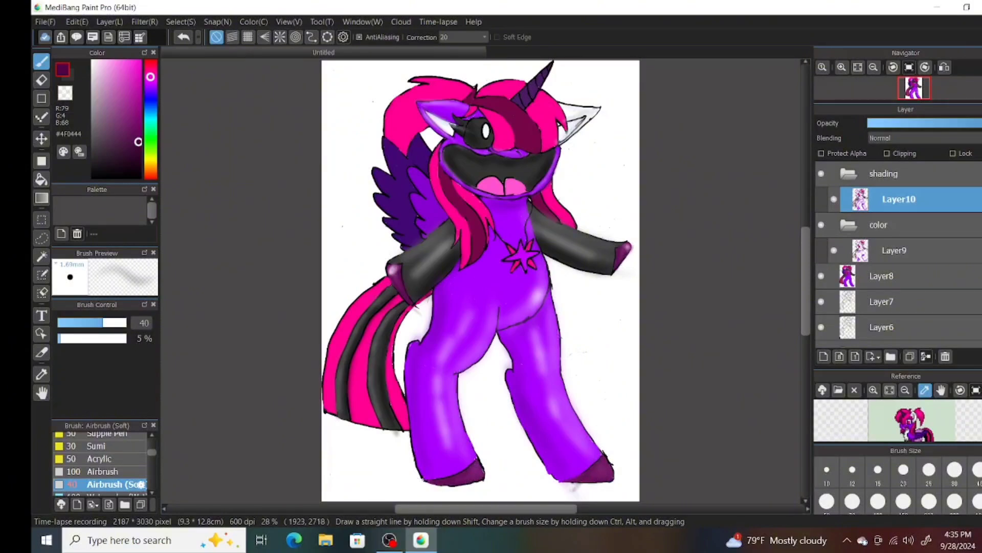
alt+click(601, 455)
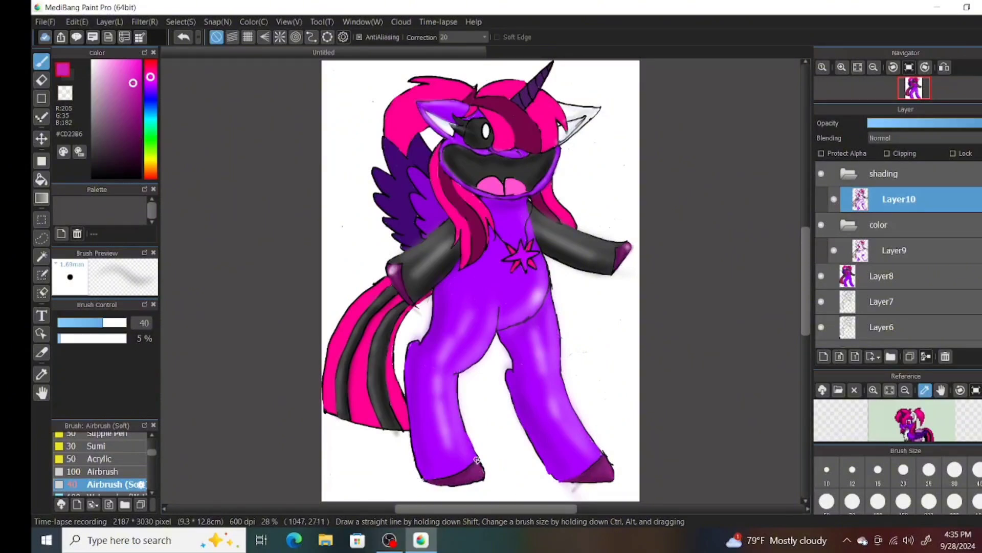
Shade the purple star on the chest with #9B0FC0, highlight it with #E172FF, and add near-white #FEFEFE glints.
alt+click(504, 257)
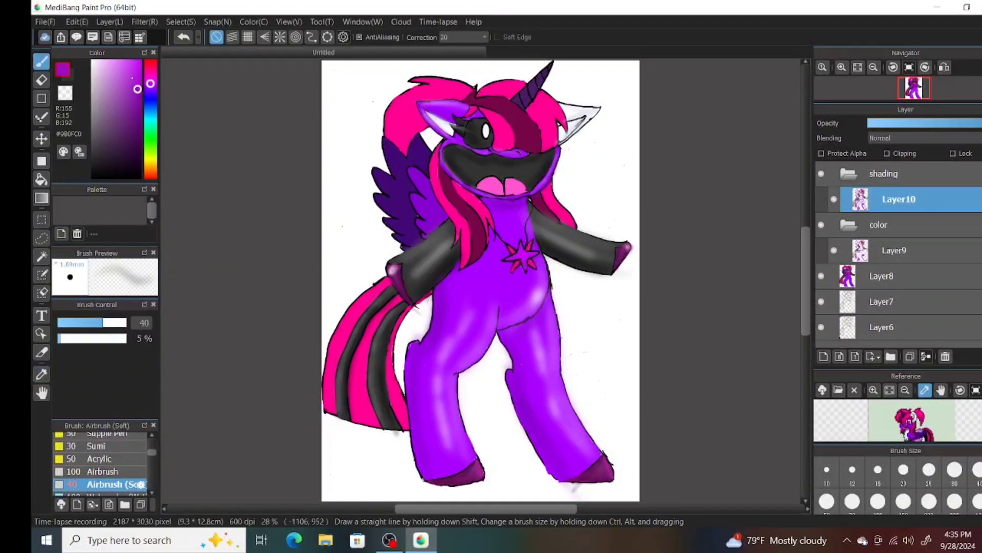
alt+click(517, 275)
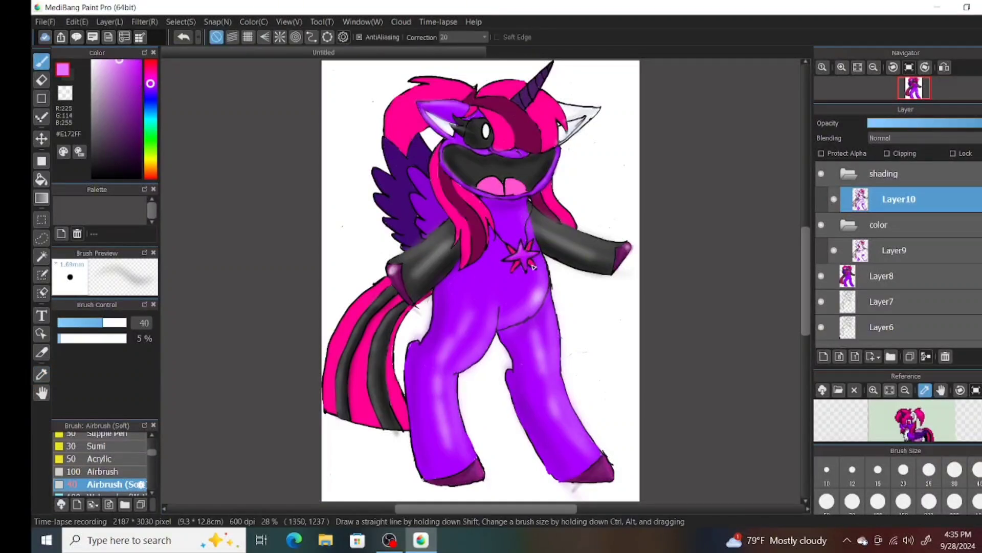
click(92, 60)
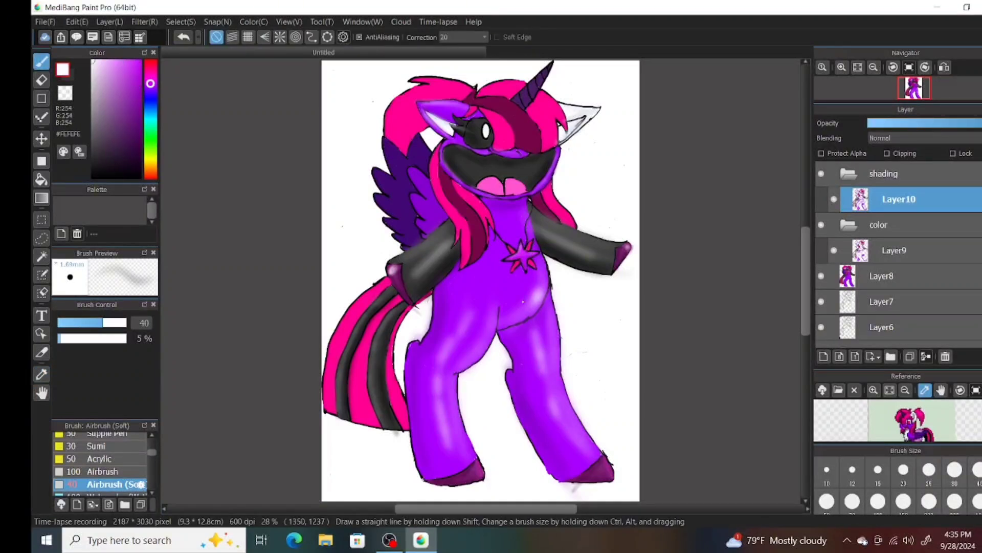
Shade the star's pink points with #CB1780, and highlight them with #FF77C7 and white #FFFFFF.
alt+click(519, 253)
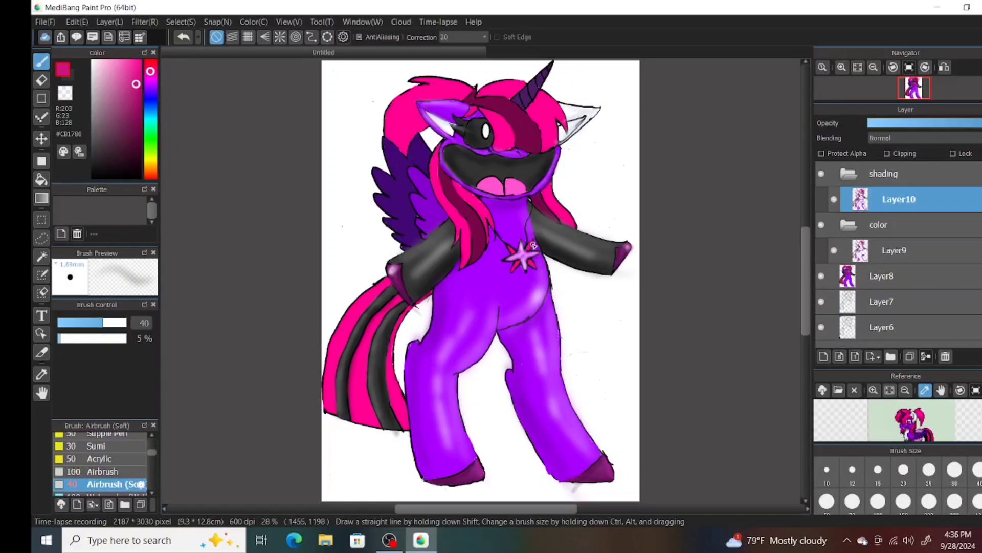
alt+click(517, 264)
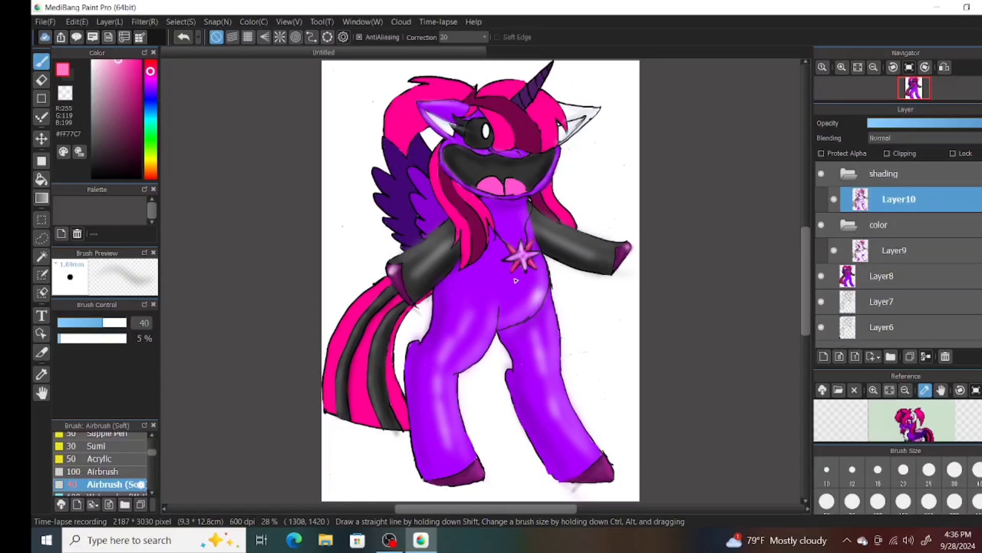
alt+click(553, 279)
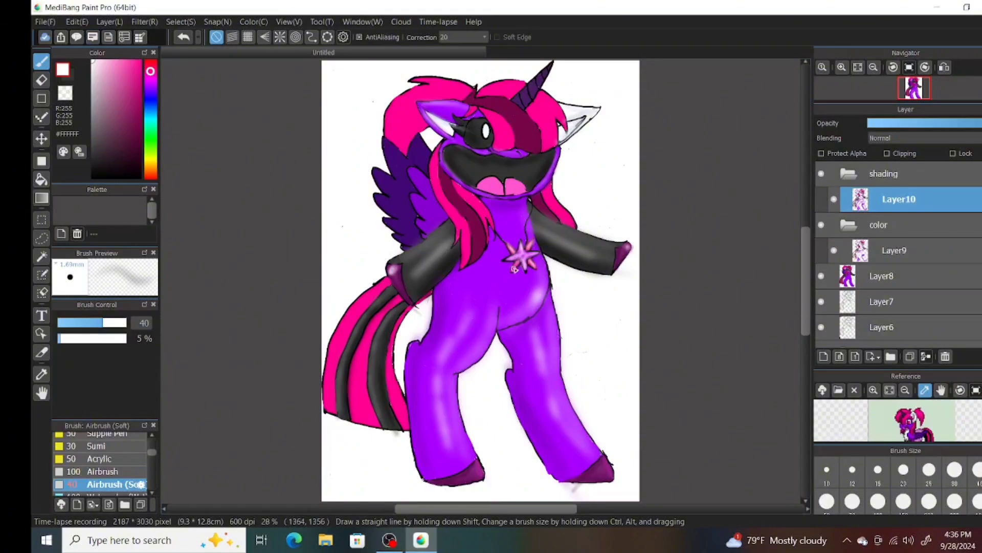
Shade the pink tail stripes with dark pinks #990C5F and #CF0C7E, enlarging the soft airbrush to size 100.
alt+click(475, 238)
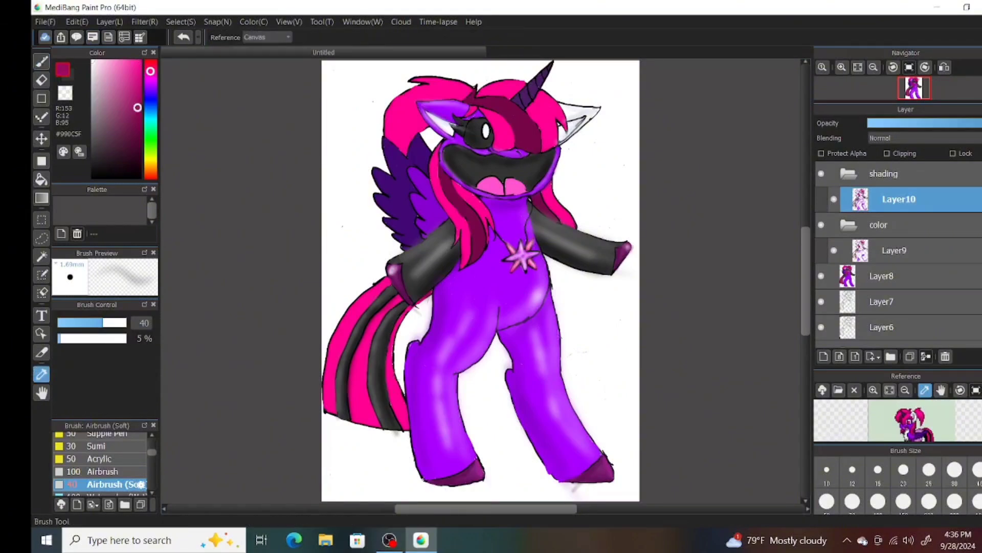
click(877, 502)
ctrl+alt+drag(481, 281, 431, 293)
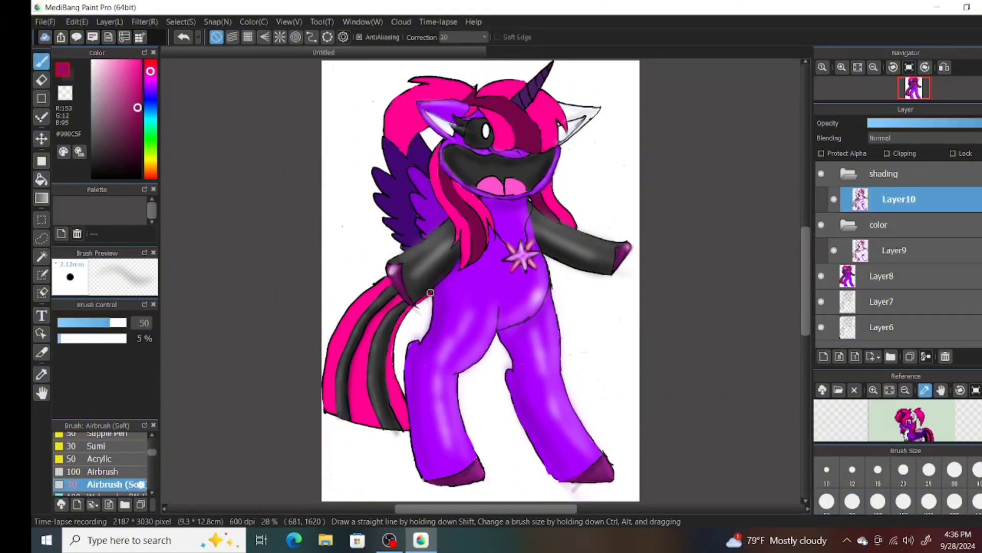
click(853, 501)
mouse_move(365, 368)
mouse_down()
mouse_move(362, 382)
mouse_move(395, 303)
mouse_move(390, 288)
mouse_move(395, 300)
mouse_up()
alt+click(389, 330)
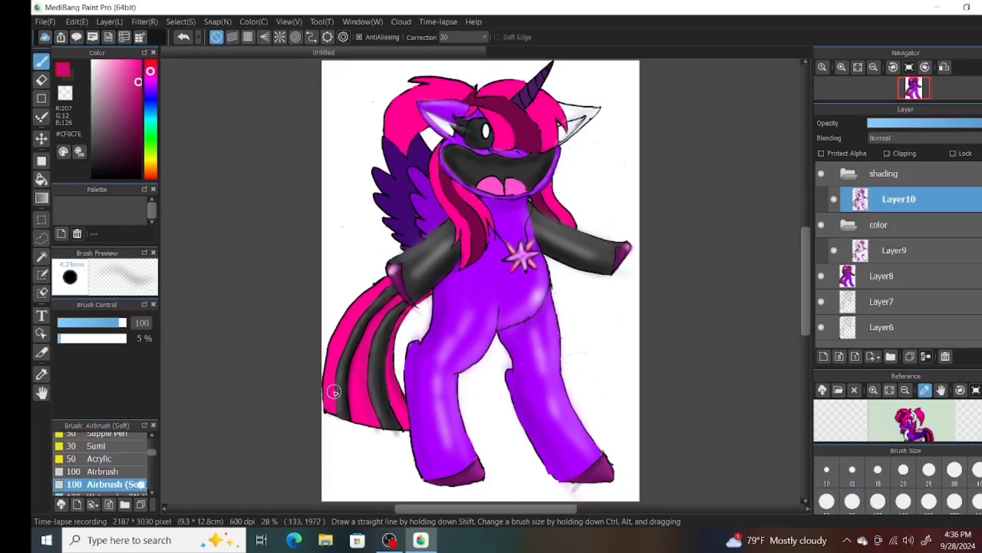
Set the colour to light pink #FF9BD5 and highlight along each pink tail stripe.
click(111, 60)
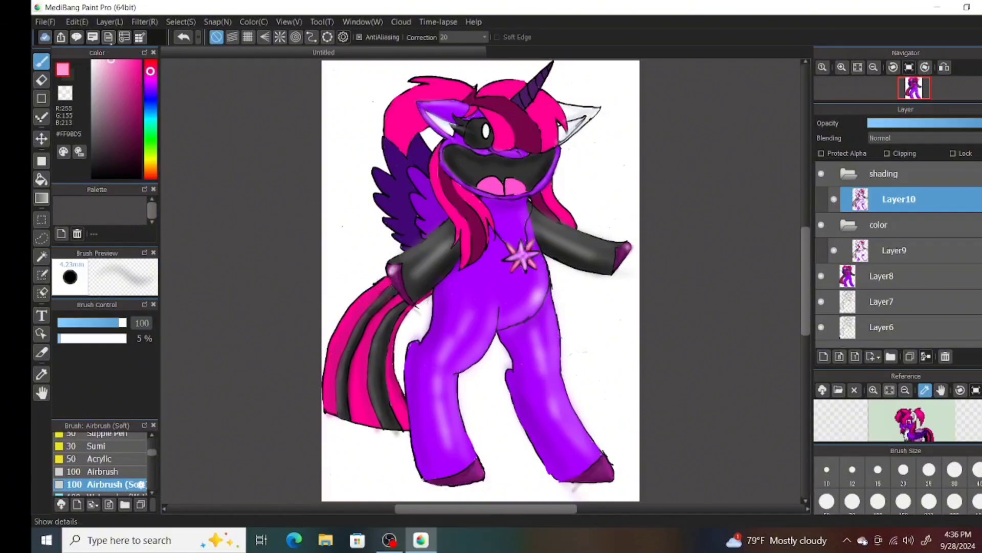
mouse_move(379, 285)
mouse_down()
mouse_move(336, 351)
mouse_move(330, 402)
mouse_up()
drag(372, 324, 356, 415)
mouse_move(403, 305)
mouse_down()
mouse_move(388, 366)
mouse_move(407, 431)
mouse_up()
Airbrush white #FFFFFF shine across and along the tail stripes at size 150.
click(92, 60)
click(904, 501)
mouse_move(354, 306)
mouse_down()
mouse_move(388, 313)
mouse_move(364, 310)
mouse_up()
mouse_move(332, 353)
mouse_down()
mouse_move(337, 372)
mouse_move(405, 393)
mouse_up()
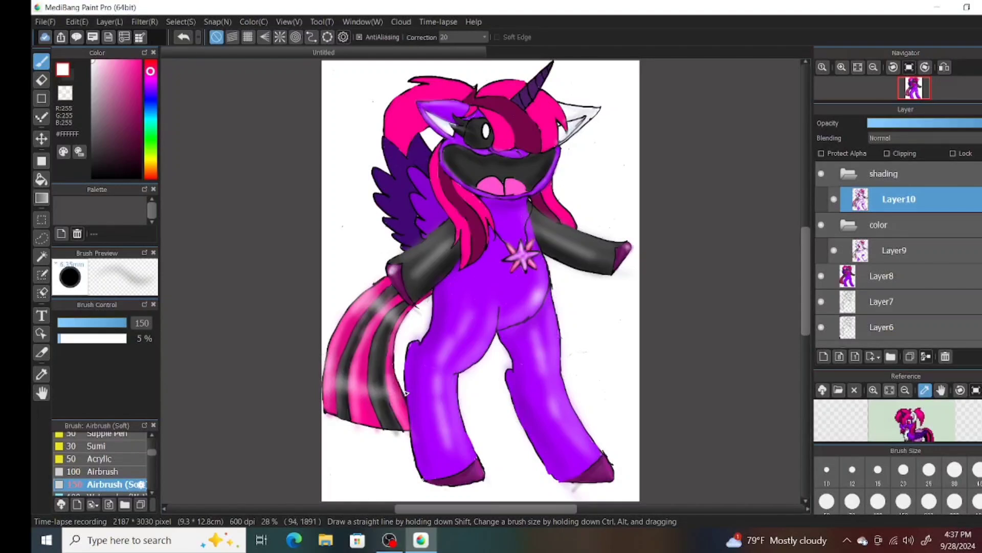
mouse_move(388, 287)
mouse_down()
mouse_move(359, 333)
mouse_move(350, 415)
mouse_up()
drag(390, 321, 385, 428)
drag(358, 310, 333, 460)
drag(377, 327, 371, 482)
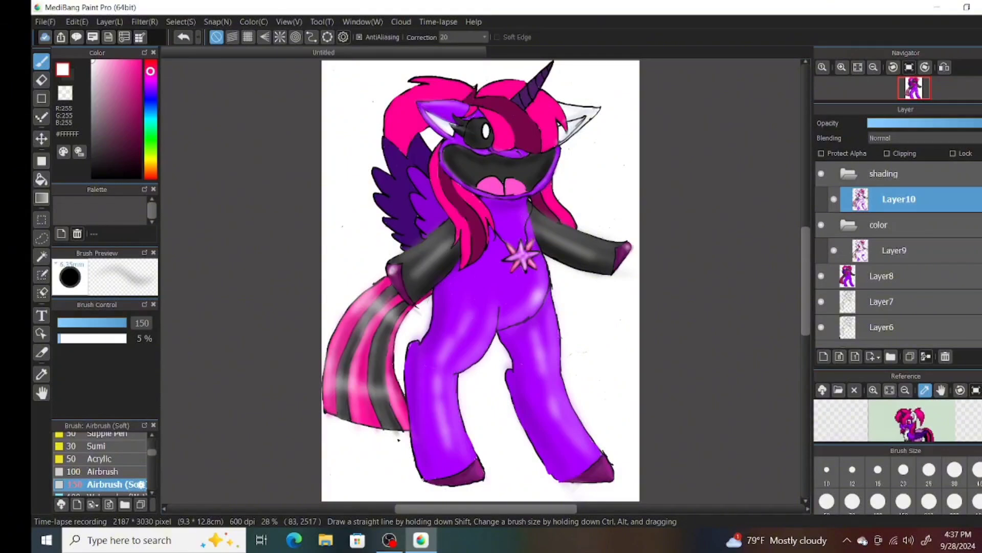
Shade the pink mane with dark pink #C80E7B, using the soft airbrush at sizes 15 and 100.
alt+click(501, 131)
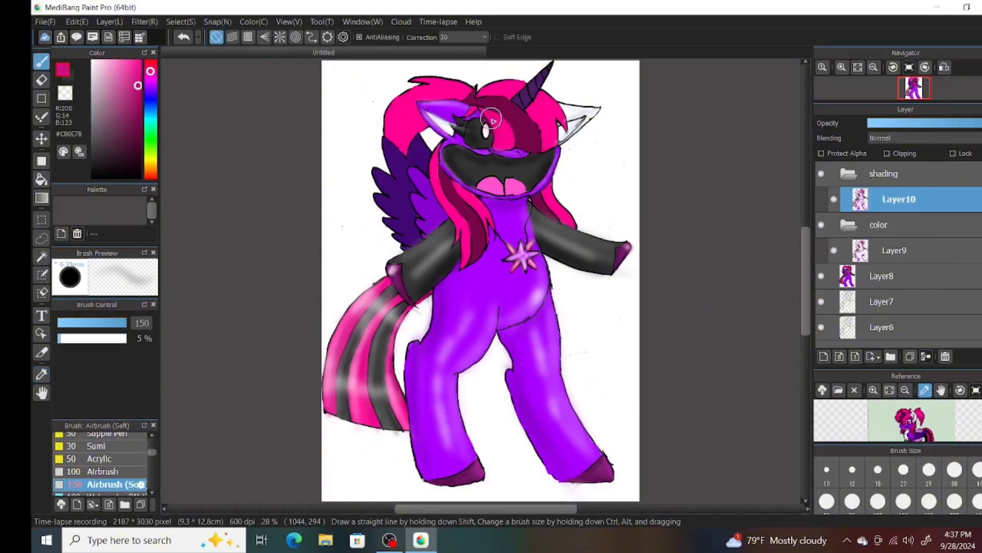
click(877, 470)
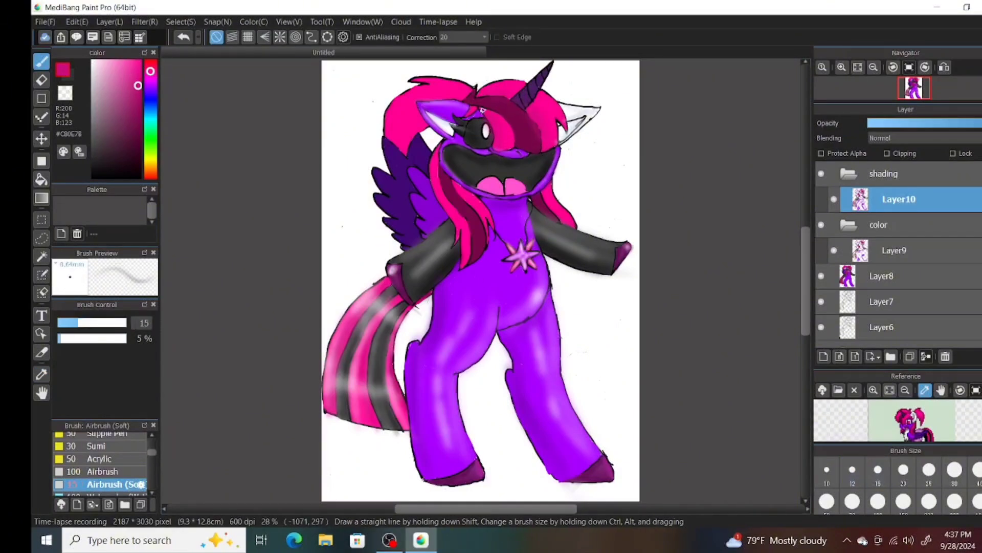
click(878, 500)
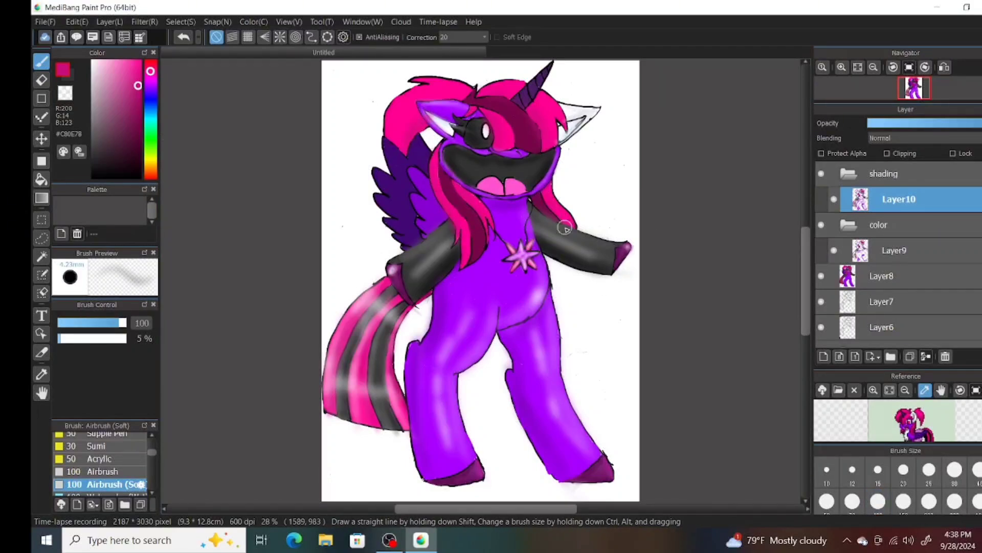
Highlight the ponytail, fringe and top of the pink mane with light pink soft airbrush strokes.
drag(134, 66, 119, 61)
mouse_move(390, 113)
mouse_down()
mouse_move(437, 86)
mouse_move(463, 88)
mouse_move(506, 144)
mouse_up()
mouse_move(538, 96)
mouse_down()
mouse_move(563, 120)
mouse_move(553, 135)
mouse_up()
drag(488, 86, 531, 87)
Shade the mane and its dark streaks with #D0087D and #4E002D, sampling #A80D67 from the hanging lock.
click(139, 82)
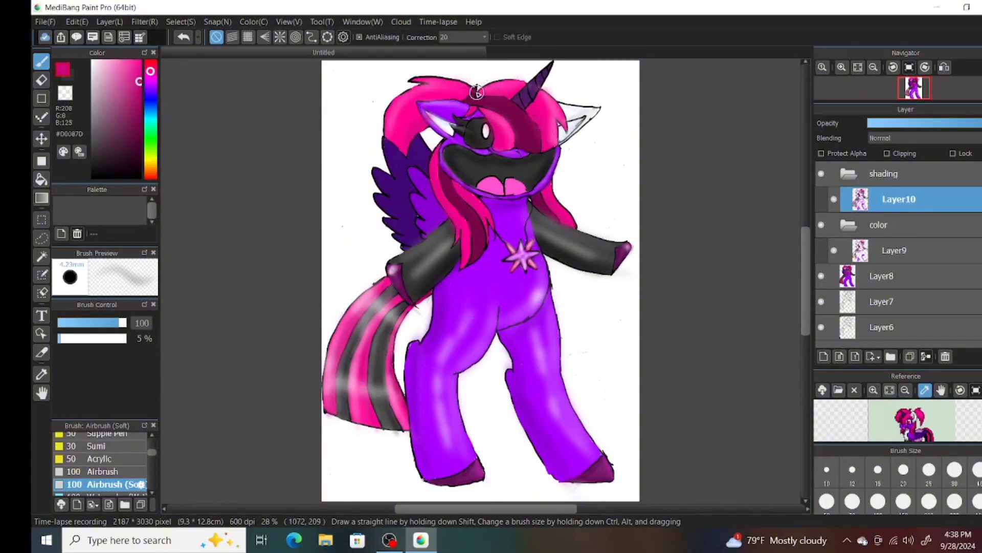
click(42, 374)
click(527, 128)
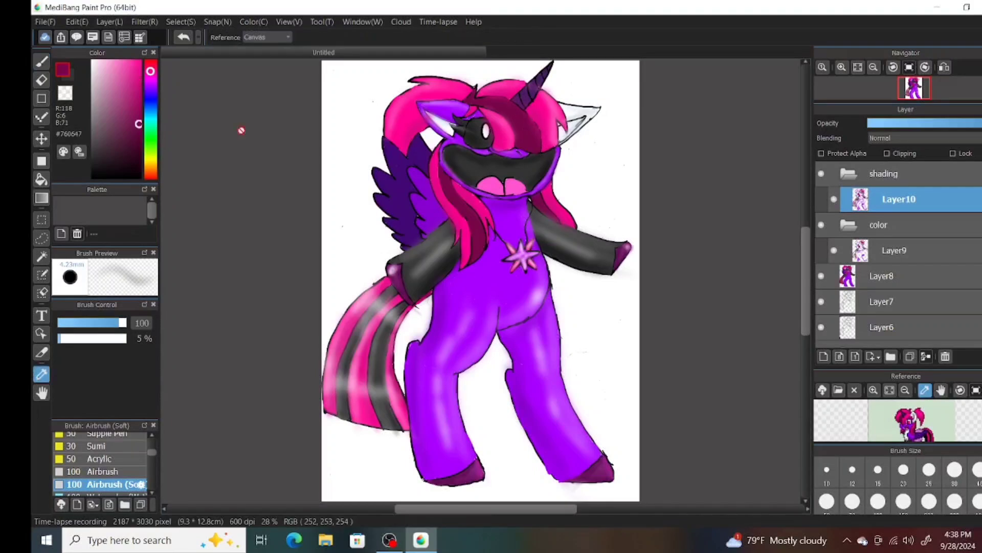
click(139, 143)
click(41, 62)
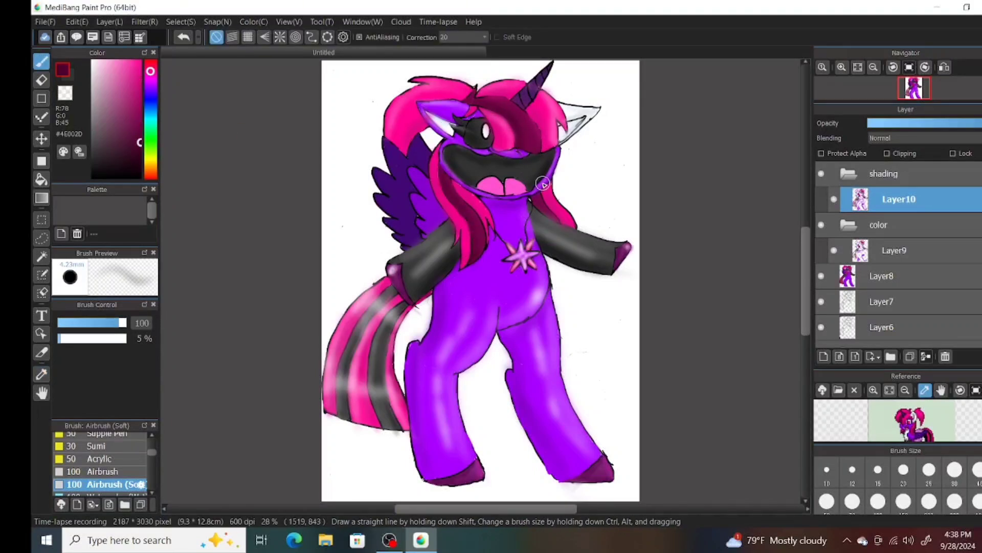
alt+click(557, 223)
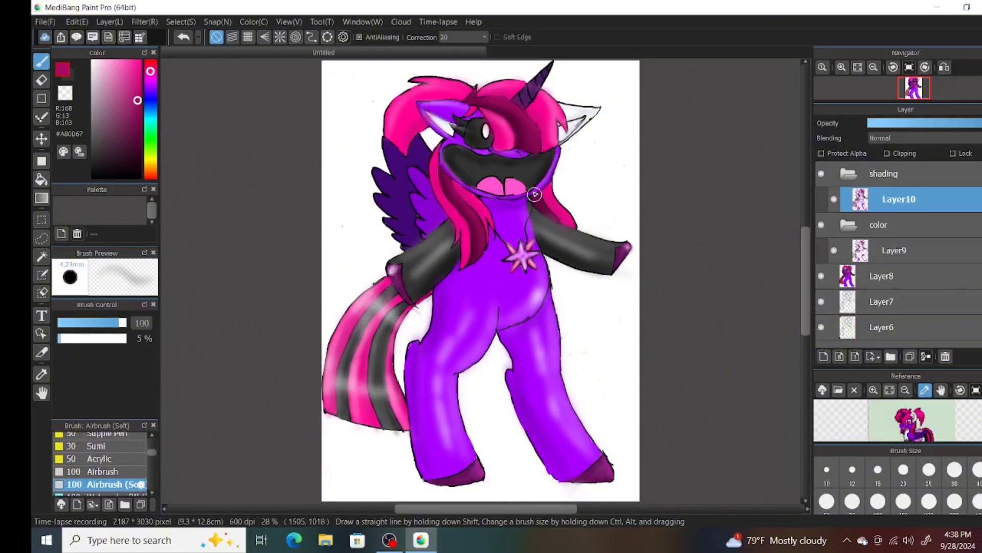
Set the colour to light pink #FF74C5 and highlight the hanging mane locks on both sides of the face.
alt+click(555, 211)
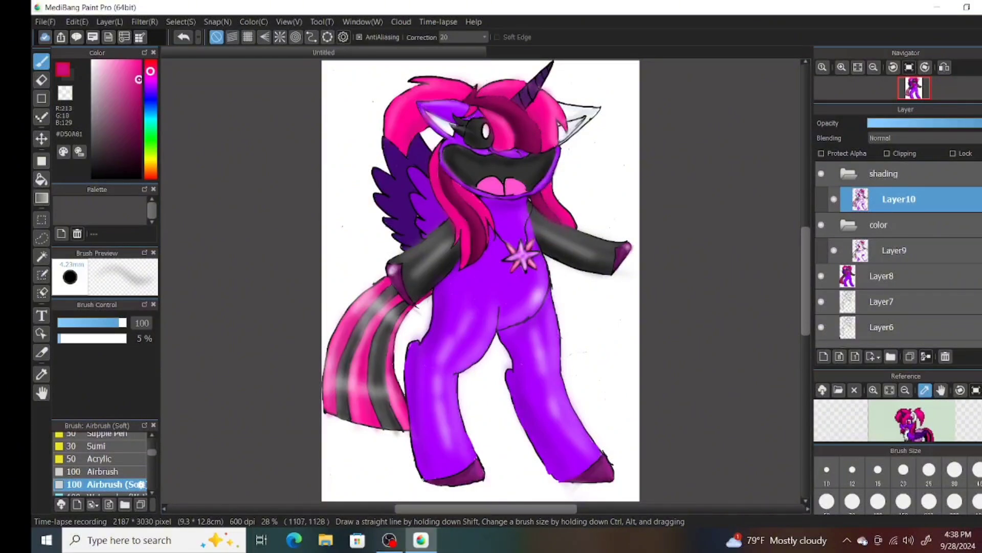
click(119, 61)
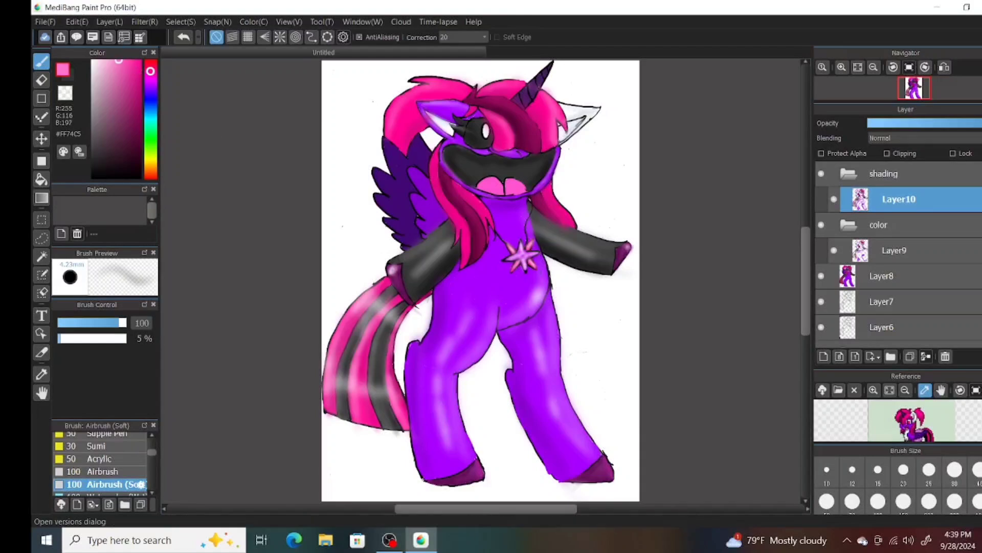
mouse_move(441, 197)
mouse_down()
mouse_move(437, 141)
mouse_move(462, 228)
mouse_move(494, 232)
mouse_up()
mouse_move(553, 187)
mouse_down()
mouse_move(572, 223)
mouse_move(566, 186)
mouse_up()
Airbrush white #FFFFFF shine across the fringe, ponytail and hanging mane locks at size 150.
alt+click(580, 185)
click(903, 500)
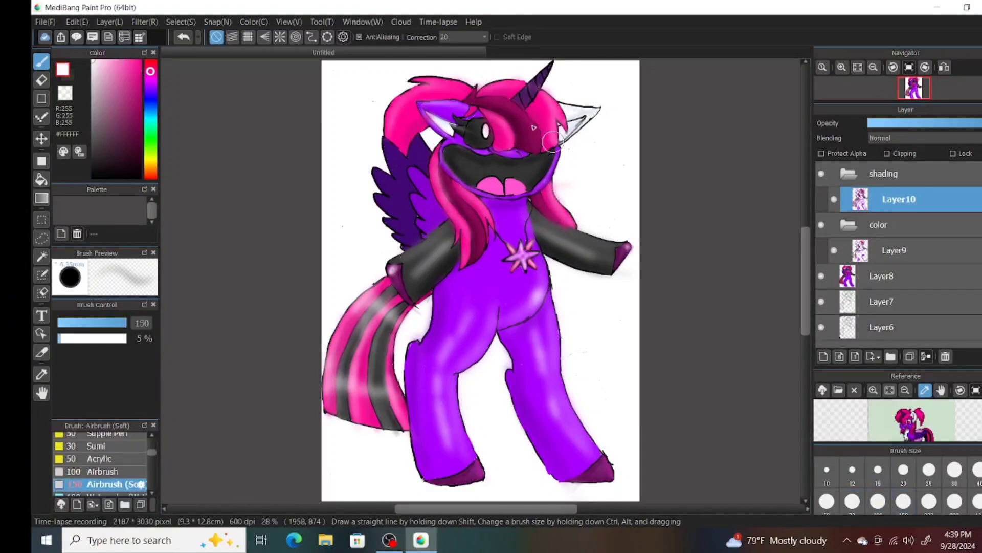
mouse_move(486, 113)
mouse_down()
mouse_move(526, 128)
mouse_move(488, 117)
mouse_move(495, 93)
mouse_up()
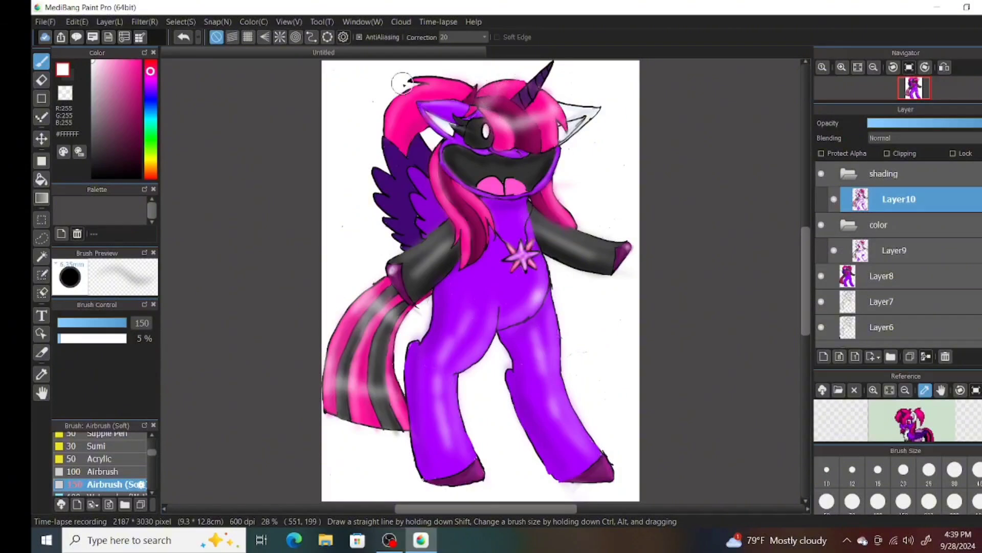
mouse_move(393, 134)
mouse_down()
mouse_move(450, 90)
mouse_move(403, 91)
mouse_move(410, 125)
mouse_move(440, 124)
mouse_up()
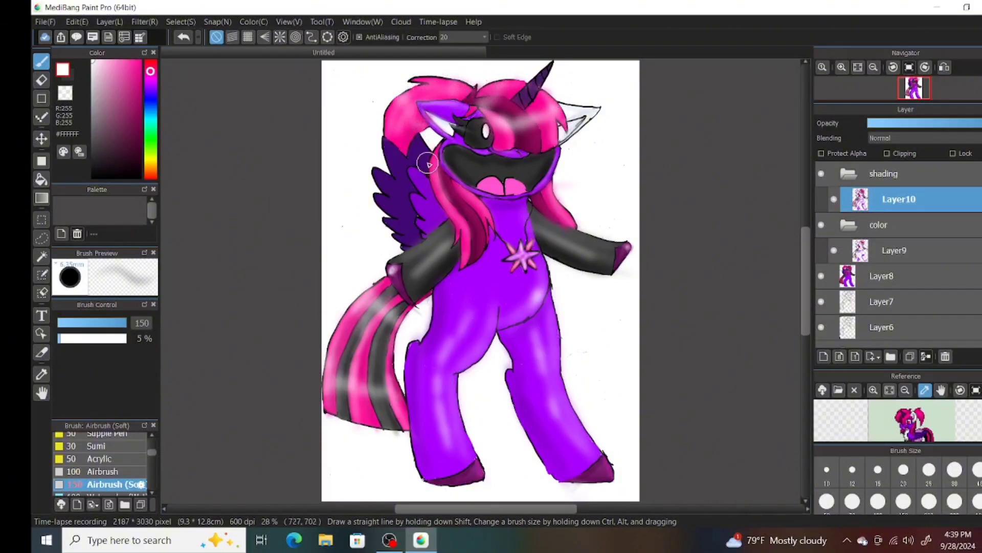
drag(441, 202, 477, 206)
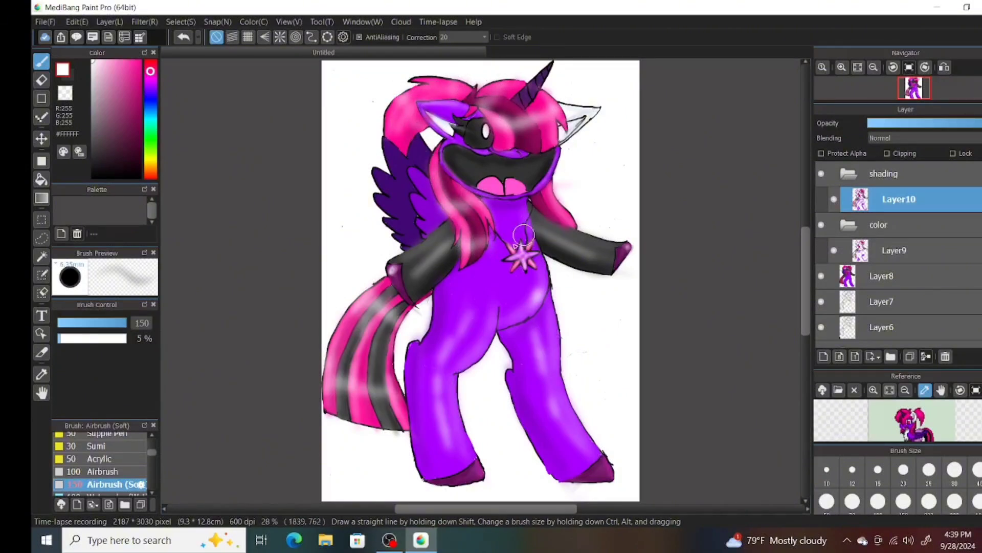
mouse_move(529, 92)
mouse_down()
mouse_move(553, 150)
mouse_move(511, 97)
mouse_move(533, 149)
mouse_move(504, 156)
mouse_up()
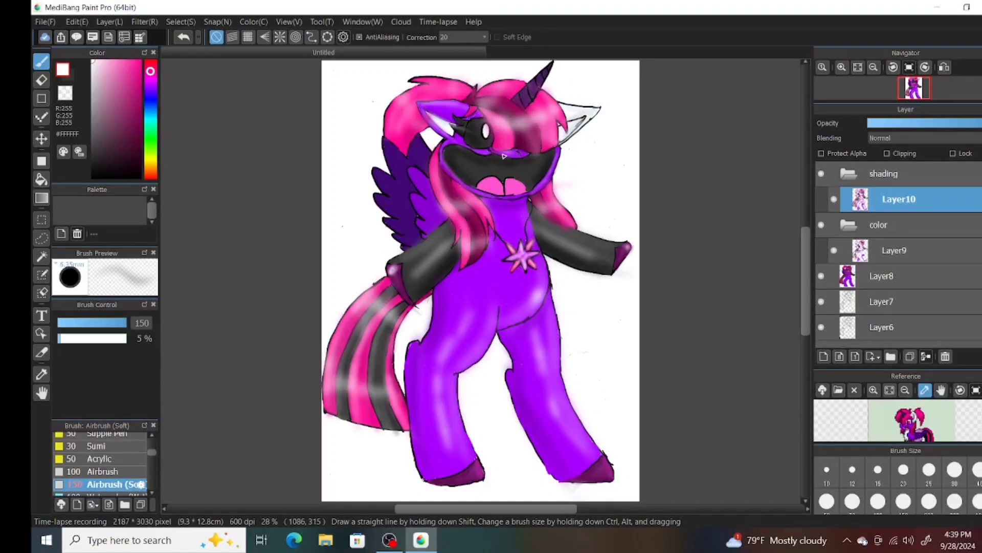
Shade the tongue with deep pink #D20096, using the soft airbrush at size 70.
alt+click(490, 196)
click(141, 83)
drag(141, 83, 140, 81)
click(852, 500)
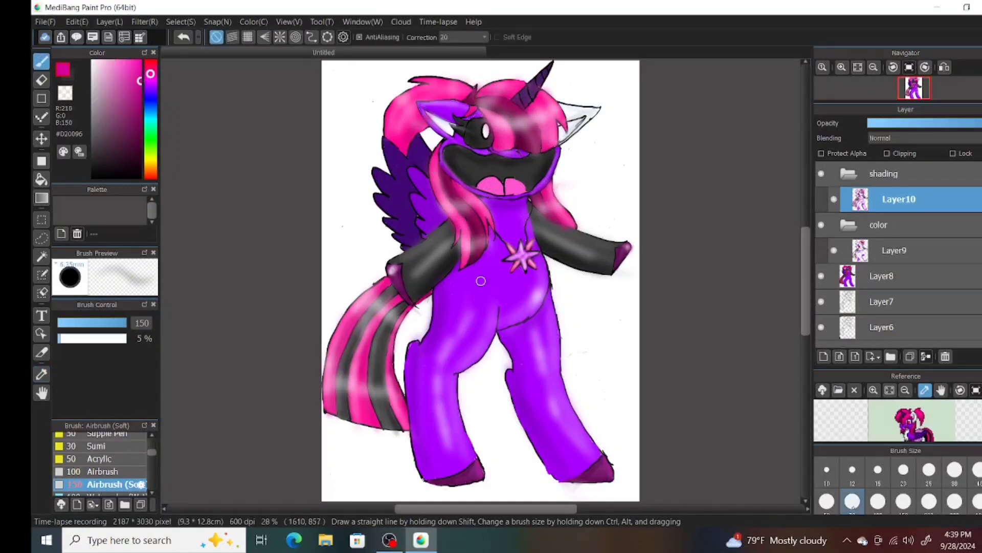
drag(480, 182, 508, 184)
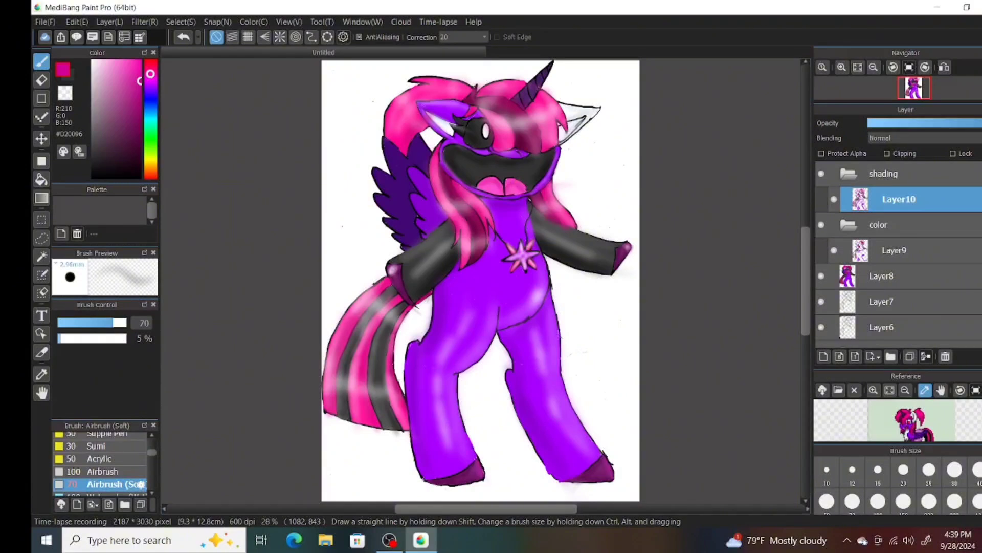
Shade the horn with #4E0E4E, brighten it with #AF00AF and add a white #FFFFFF shine along its length.
alt+click(520, 93)
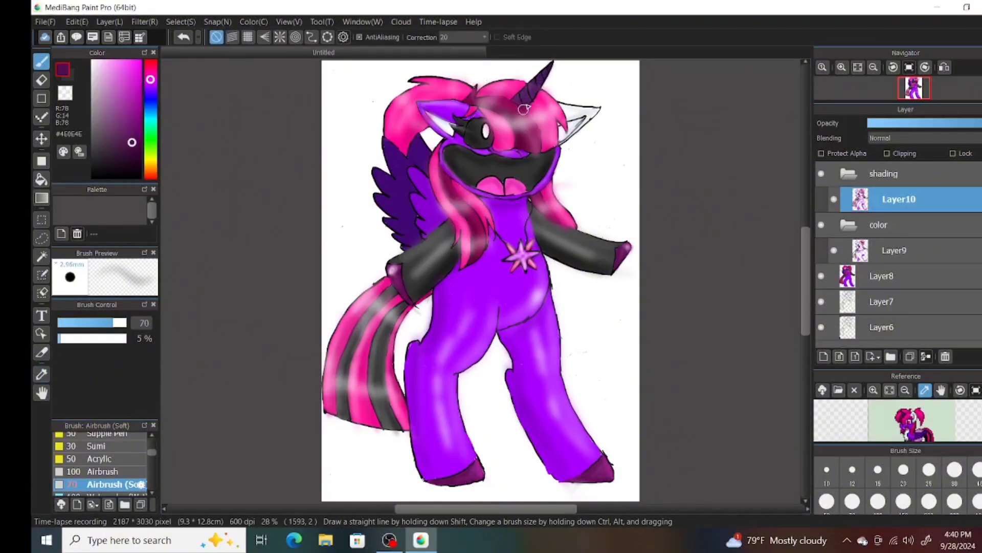
alt+click(523, 106)
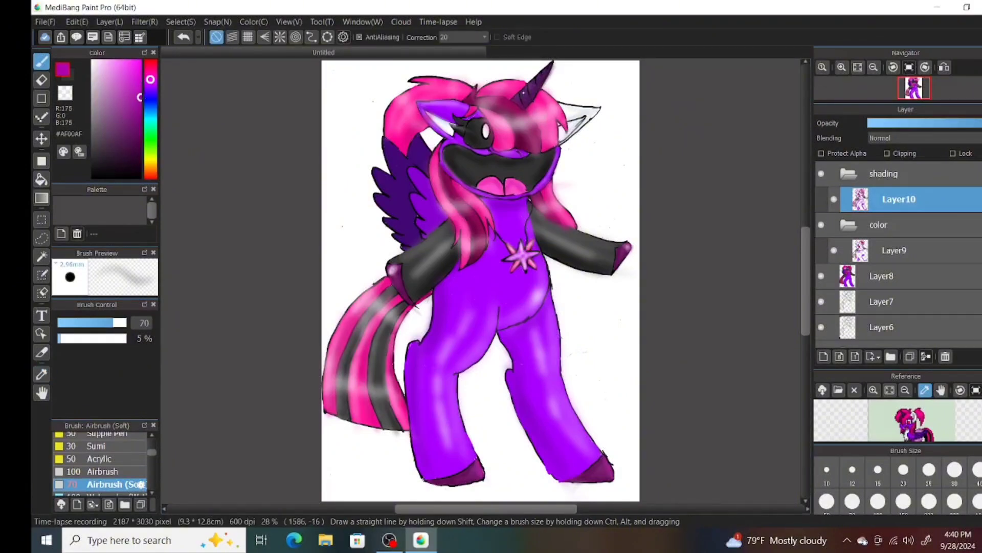
alt+click(556, 63)
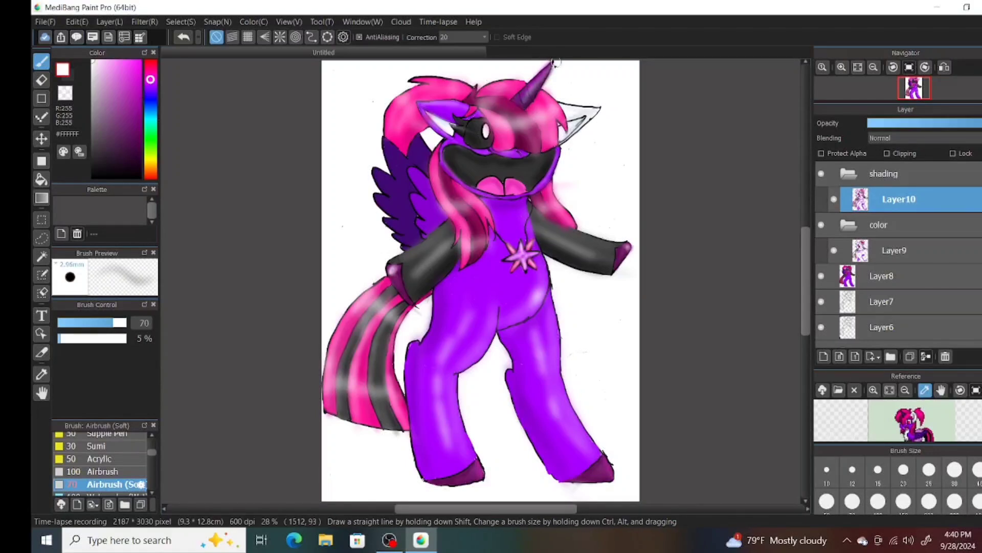
drag(556, 63, 529, 104)
Add soft grey #857B85 and white #FFFFFF highlights at size 50 to the eyelashes, back hooves and tail stripes.
alt+click(483, 146)
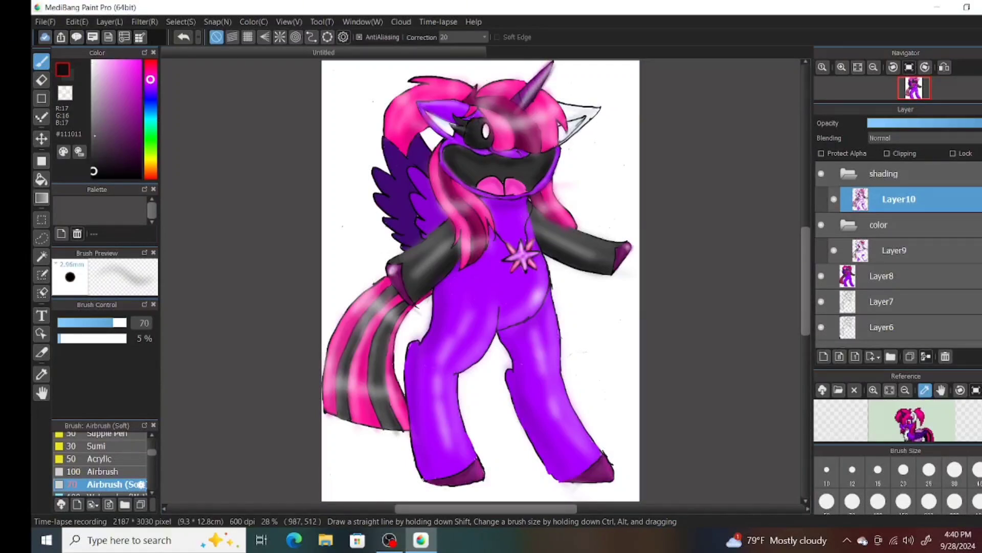
click(94, 117)
key([)
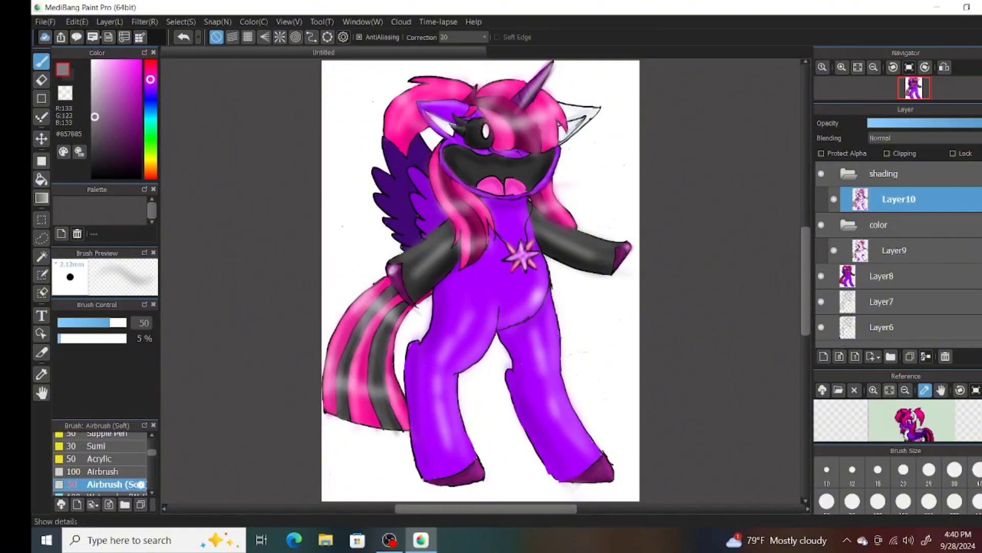
click(92, 61)
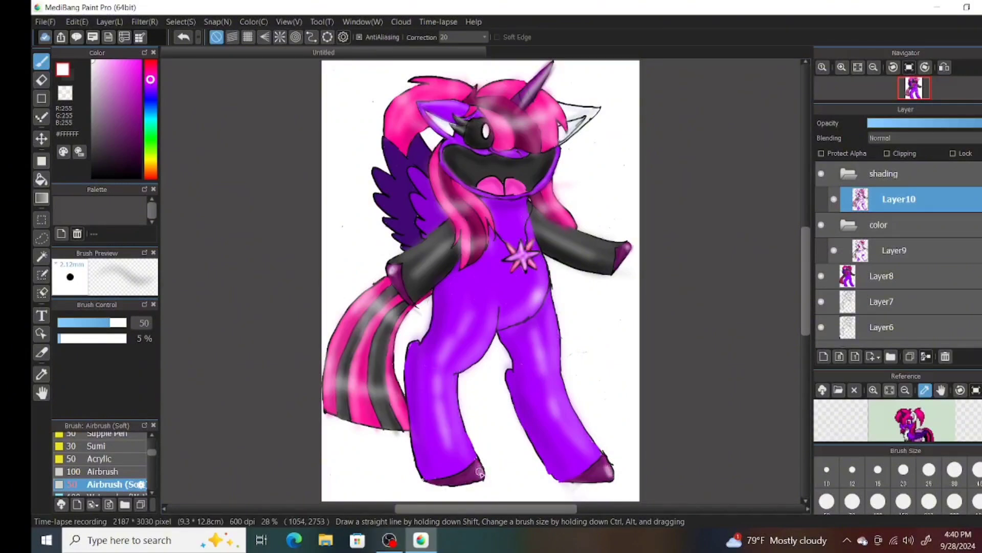
mouse_move(391, 317)
mouse_down()
mouse_move(392, 425)
mouse_move(362, 317)
mouse_move(333, 369)
mouse_up()
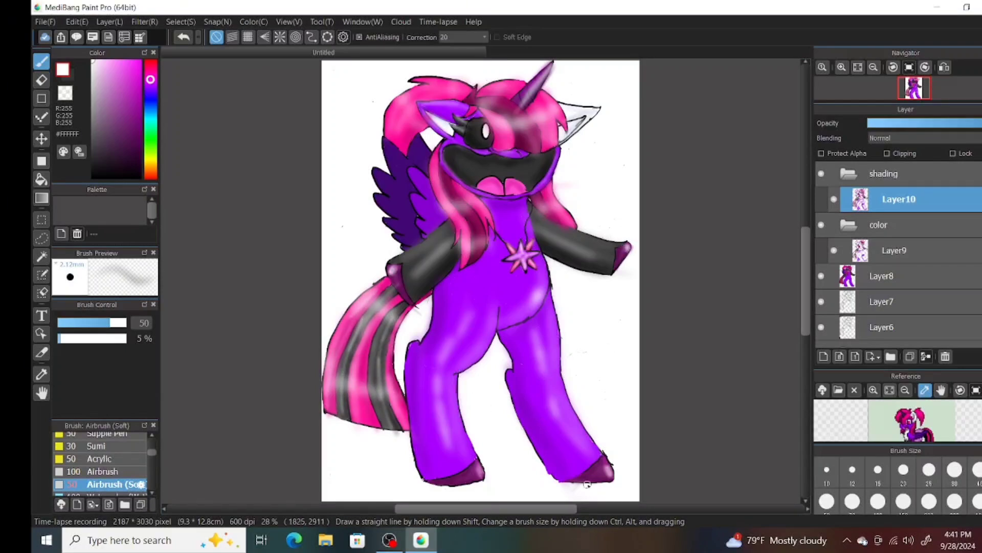
Shade both wings with purples #2E0950, #7614CC and #6A0E99, using the soft airbrush at size 100.
right_click(399, 225)
click(878, 501)
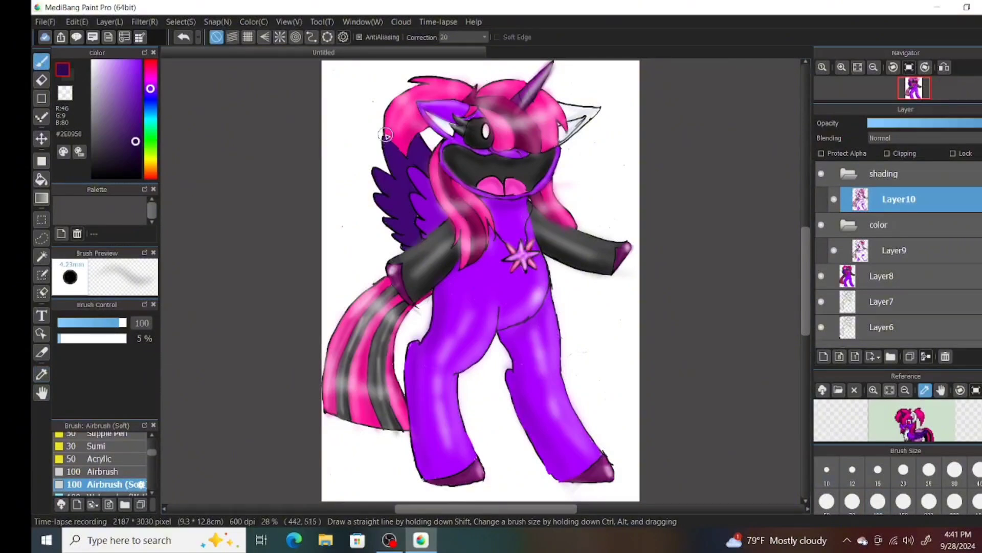
mouse_move(386, 135)
mouse_down()
mouse_move(391, 187)
mouse_move(381, 200)
mouse_move(412, 233)
mouse_up()
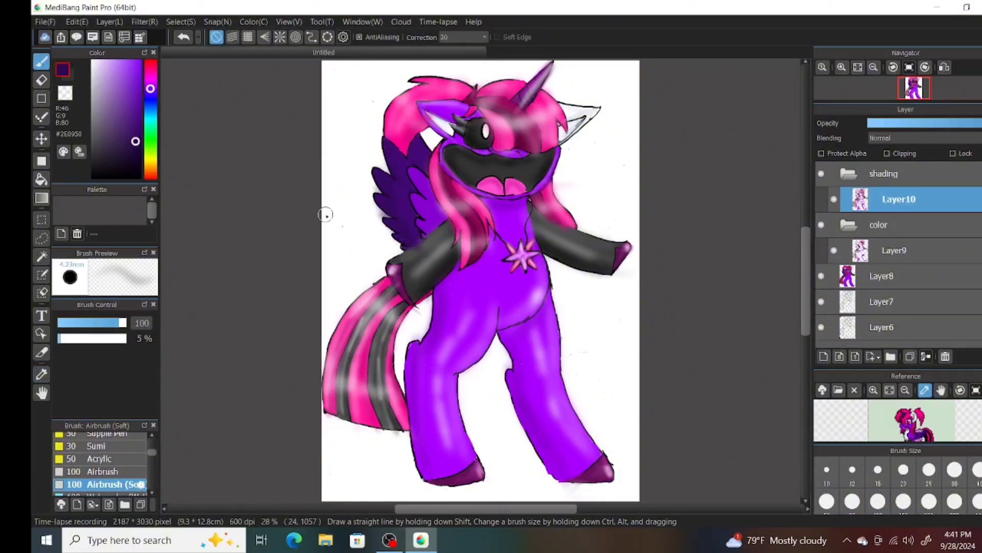
alt+click(411, 128)
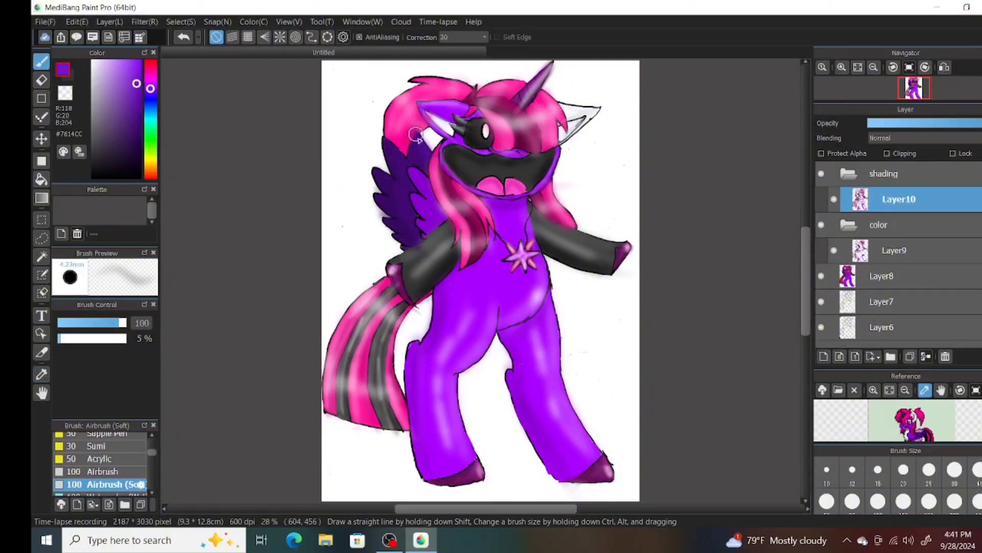
mouse_move(416, 134)
mouse_down()
mouse_move(381, 143)
mouse_move(397, 155)
mouse_move(376, 164)
mouse_move(403, 187)
mouse_move(383, 199)
mouse_move(404, 238)
mouse_up()
alt+click(439, 223)
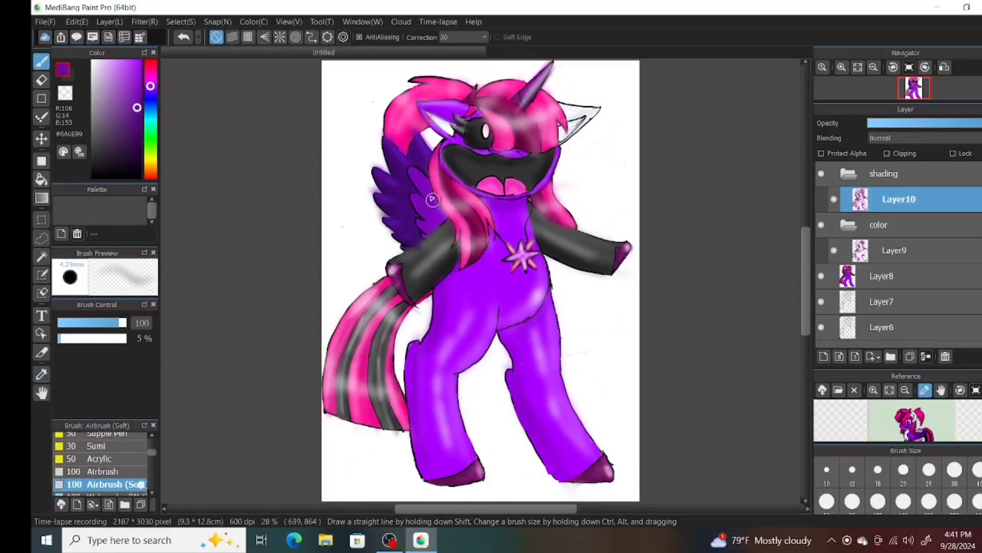
Airbrush white #FFFFFF shine along the wing feathers, undo the last stroke across them, and enlarge the brush to size 150.
click(92, 61)
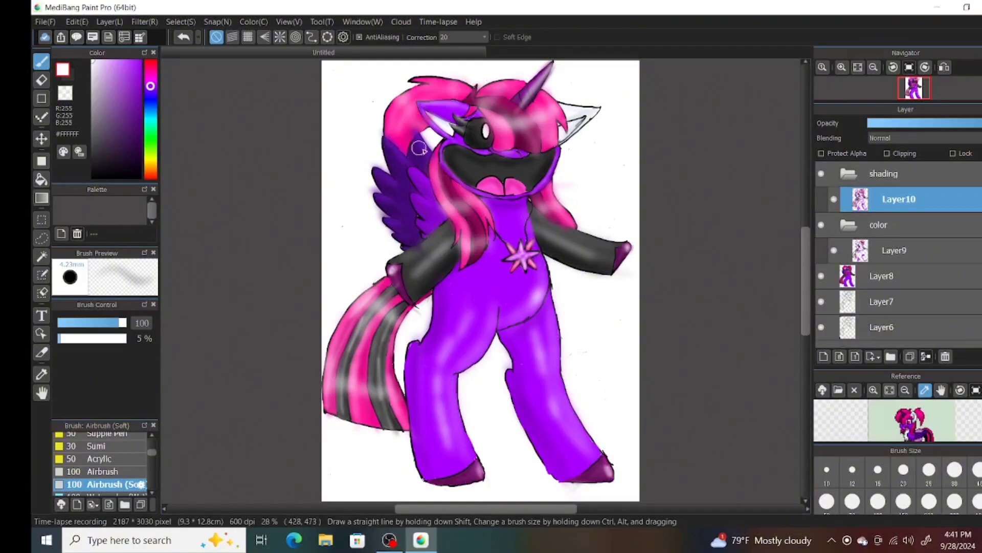
drag(390, 139, 427, 197)
drag(380, 175, 420, 217)
drag(386, 200, 419, 241)
drag(416, 175, 463, 245)
mouse_move(390, 241)
mouse_down()
mouse_move(420, 229)
mouse_move(395, 220)
mouse_move(426, 230)
mouse_move(443, 190)
mouse_up()
key(ctrl+z)
click(903, 502)
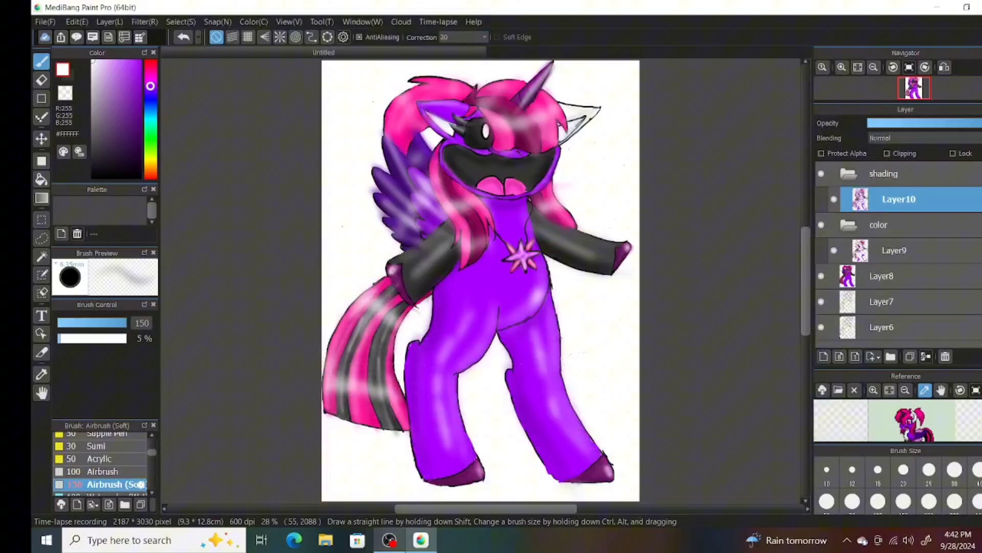
Shade the white inner ears with light grey #CCCBCD at size 70 and set the colour back to white #FFFFFF.
click(92, 83)
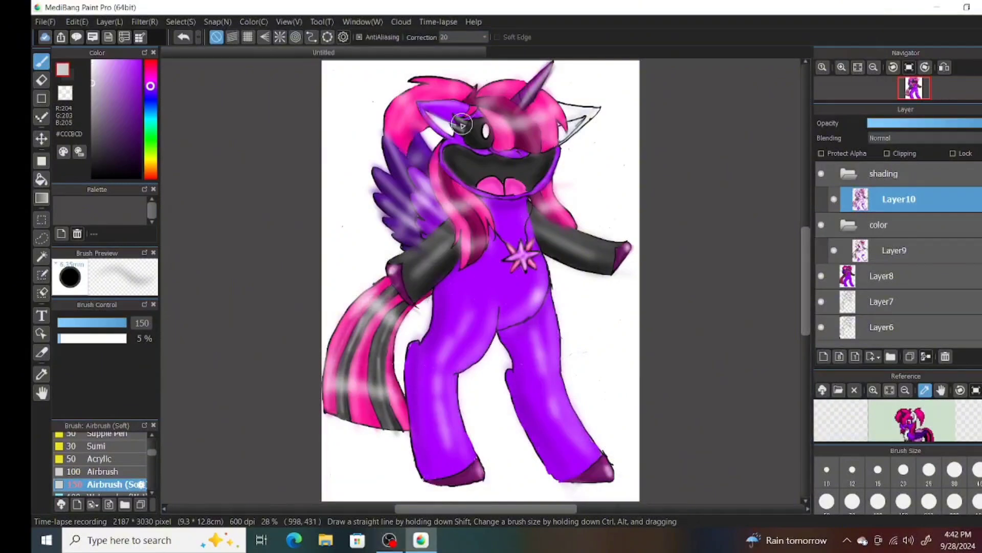
click(851, 501)
drag(425, 113, 448, 129)
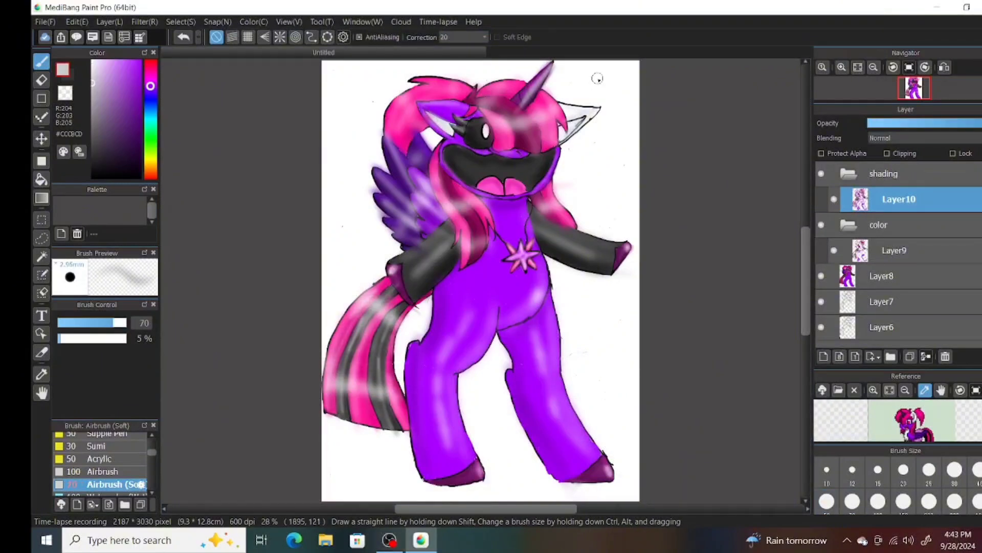
click(92, 61)
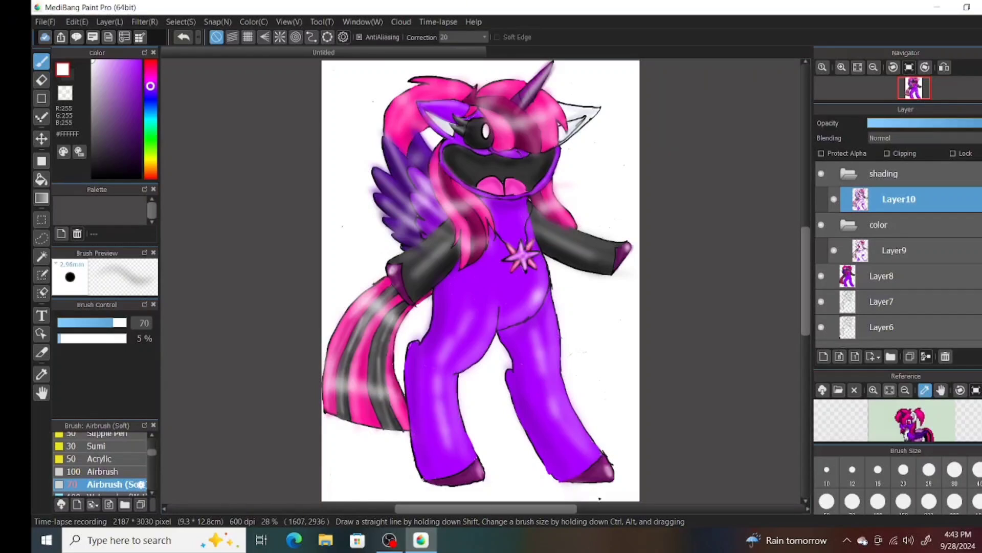
Try a light grey #C5C1C7 highlight along the edge of the black mouth, and undo the stroke.
click(93, 86)
drag(450, 163, 472, 182)
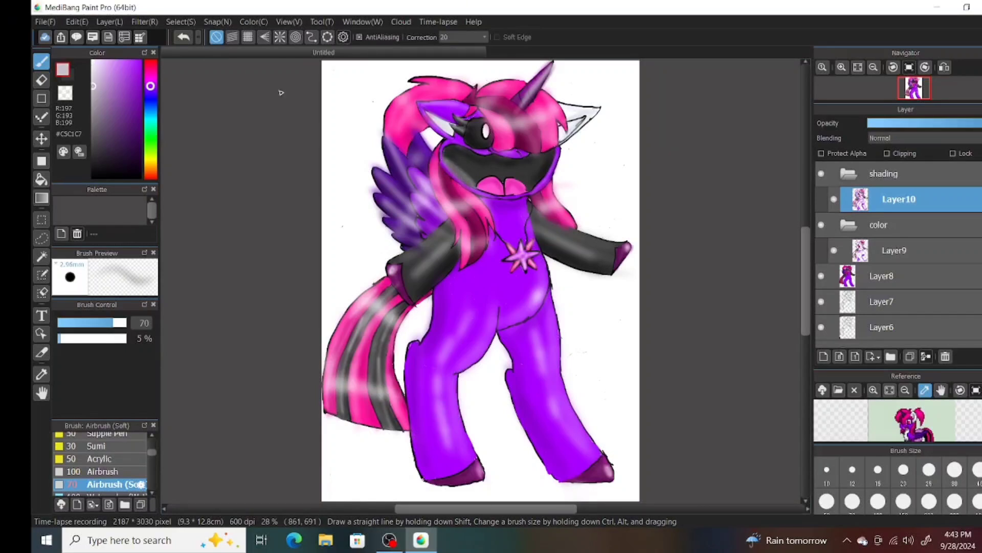
click(183, 37)
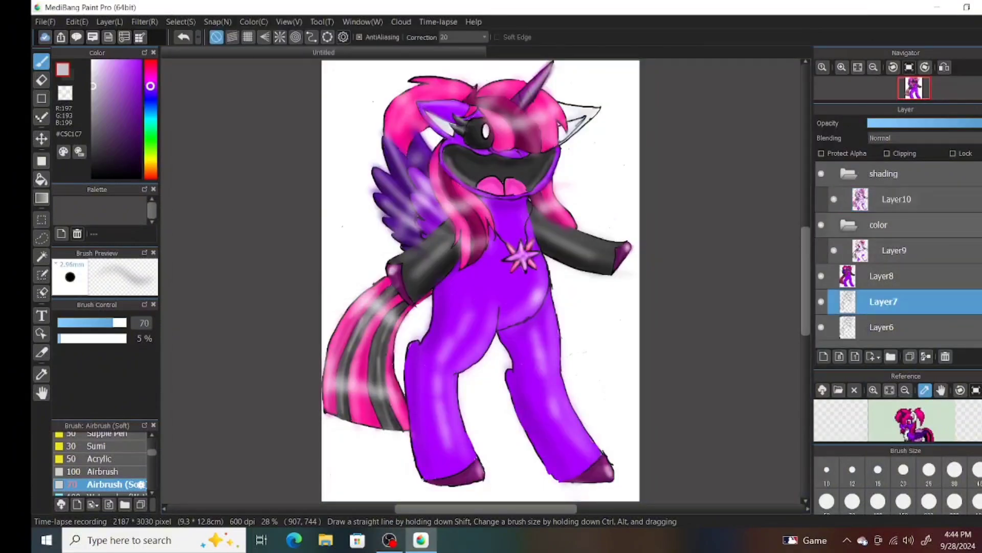
scroll(897, 251, down, 3)
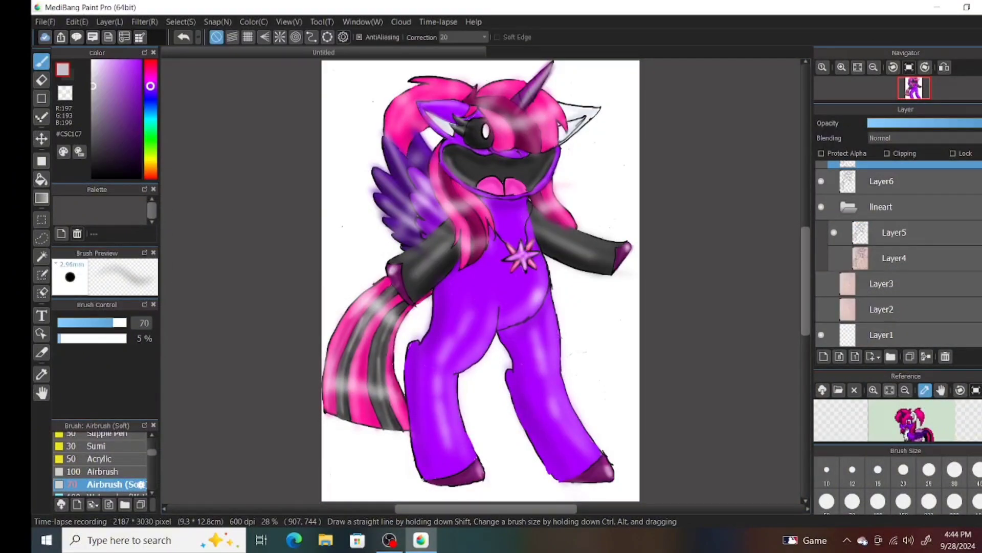
scroll(898, 250, up, 3)
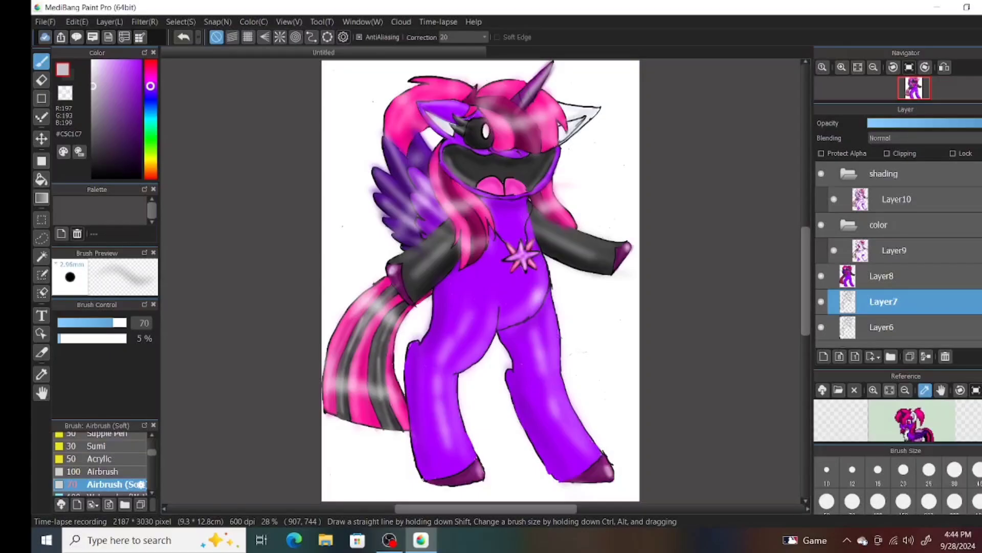